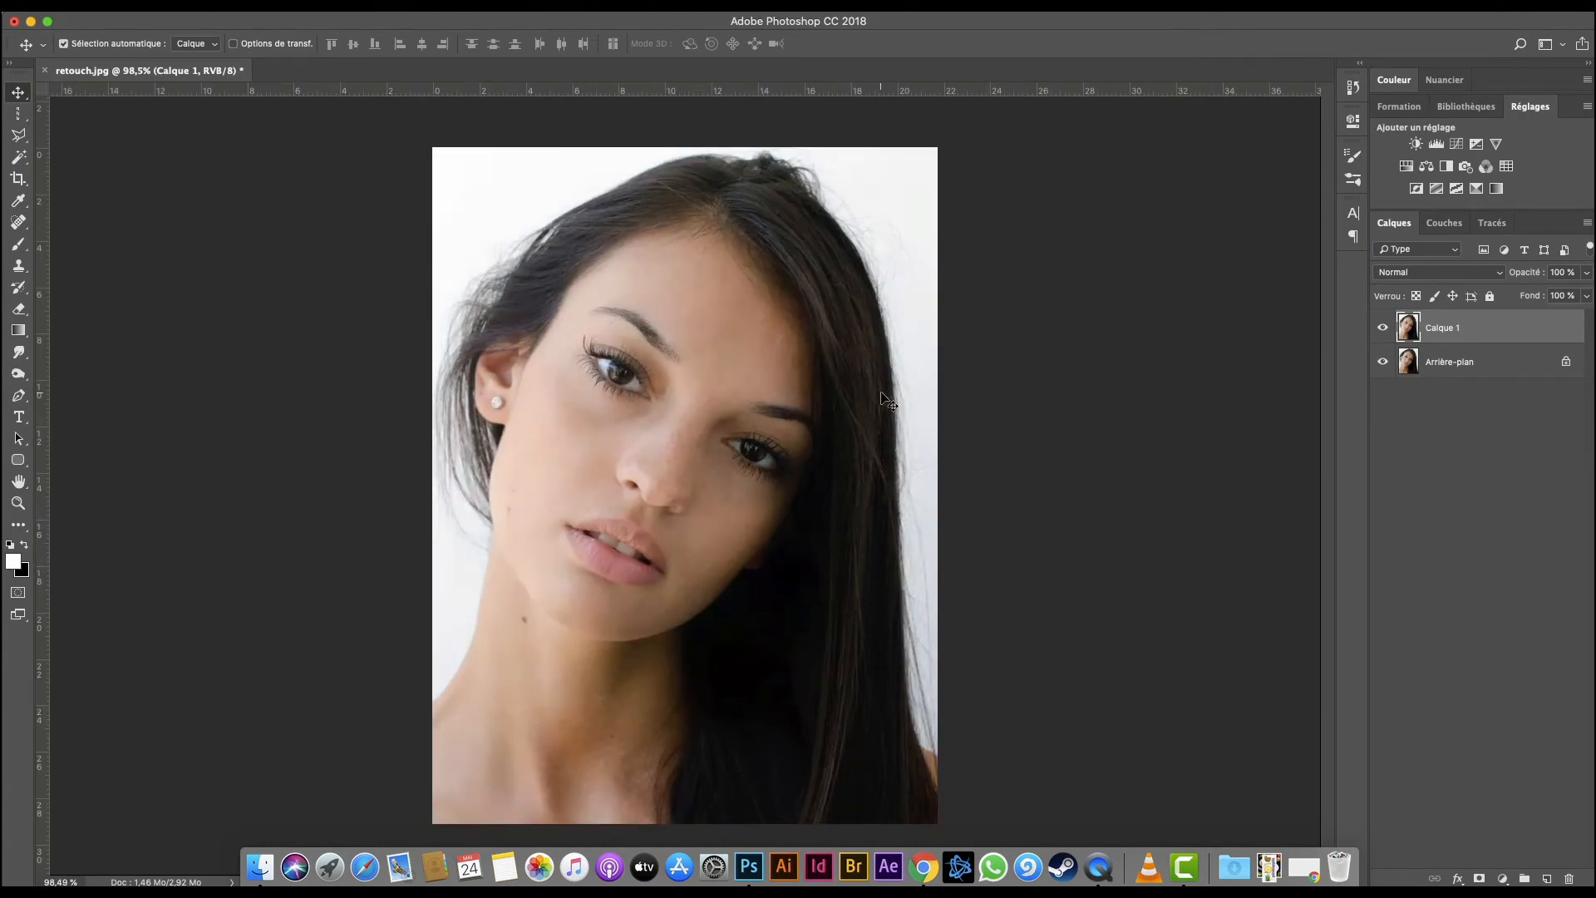
click(1415, 144)
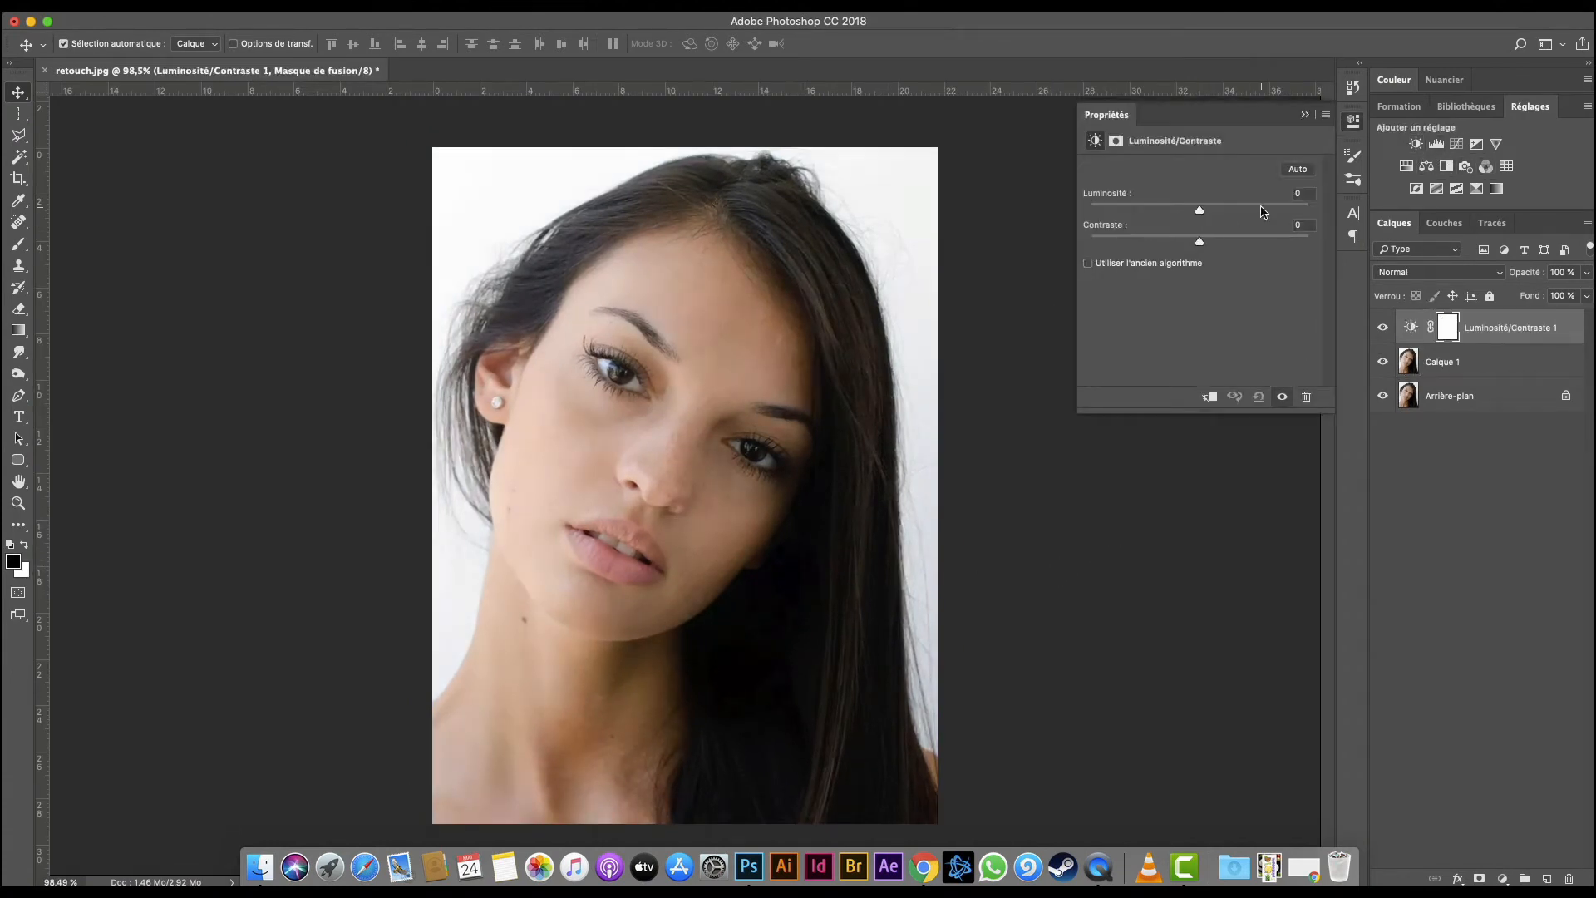
alt+click(1425, 341)
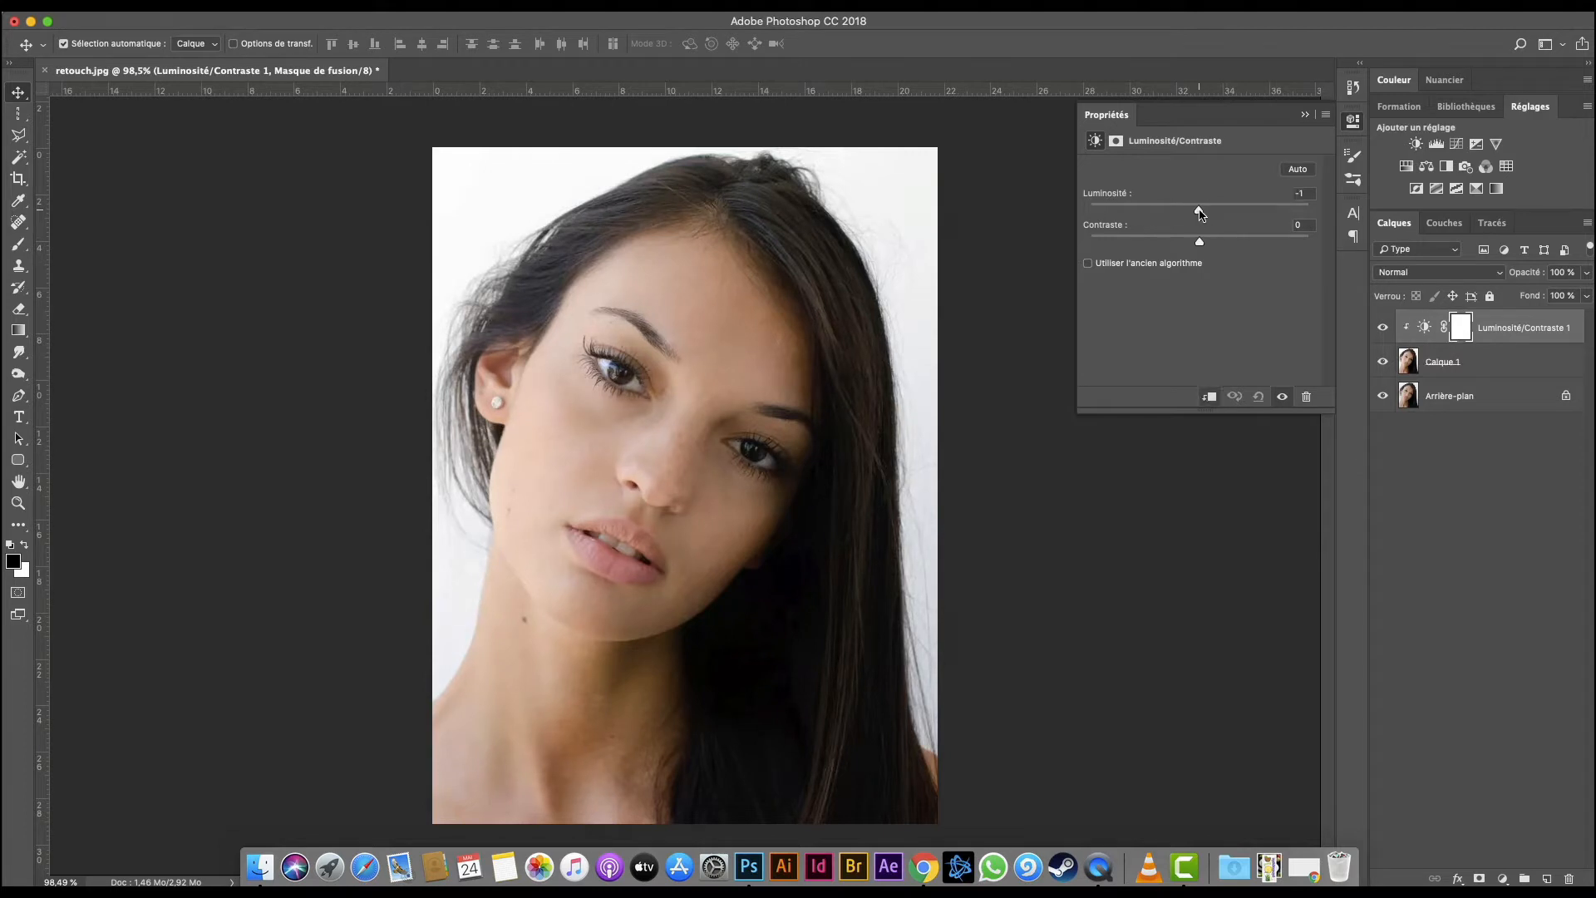
drag(1199, 213, 1238, 221)
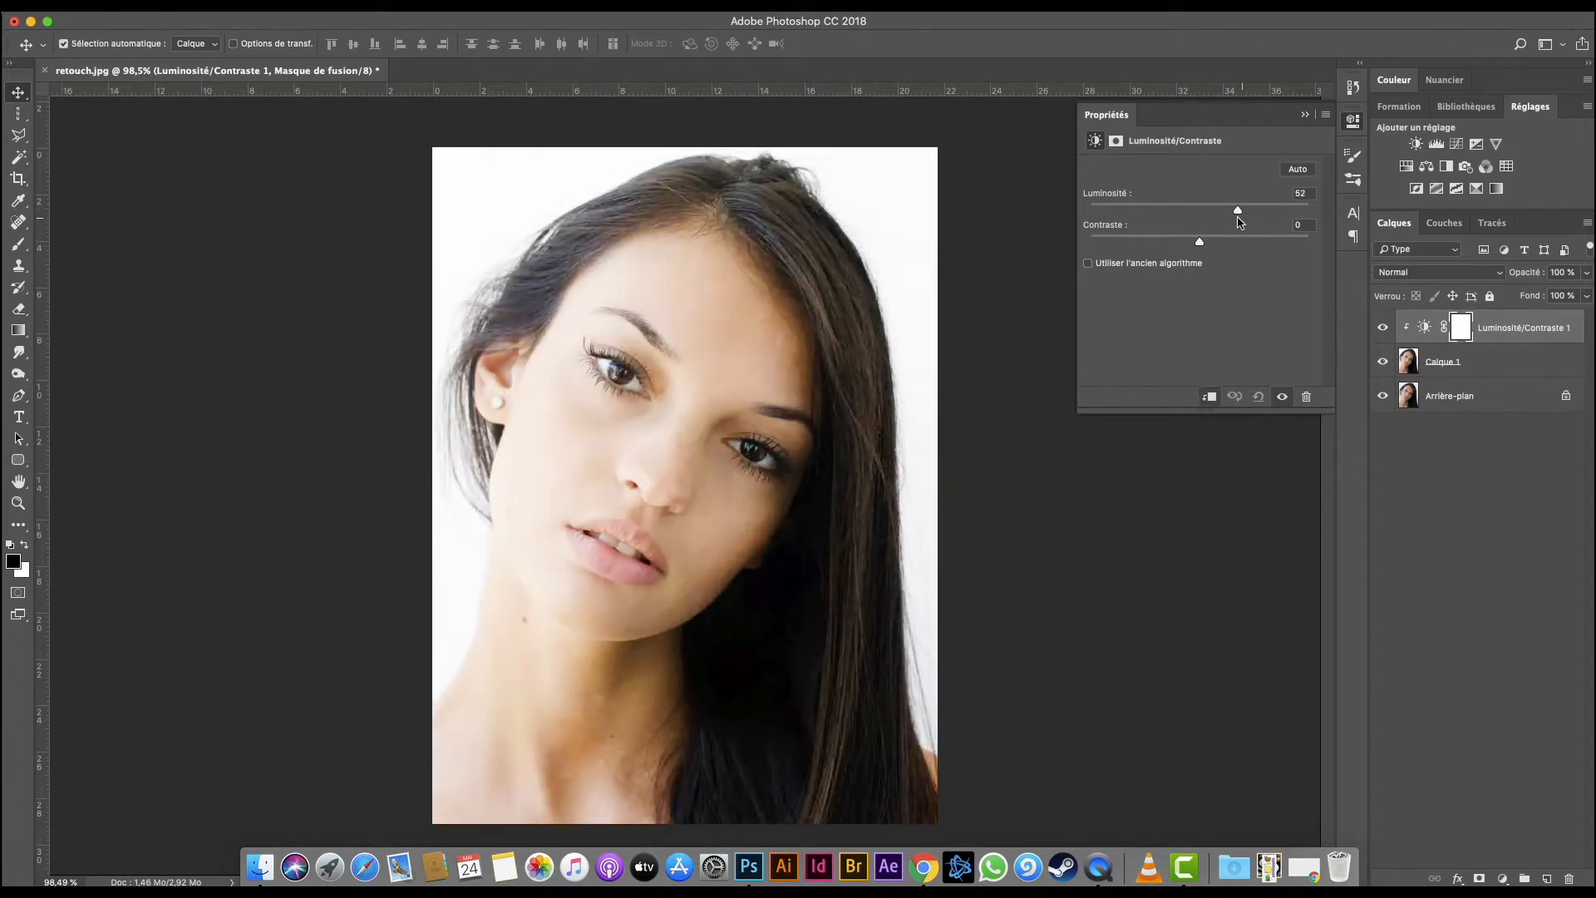
click(1448, 530)
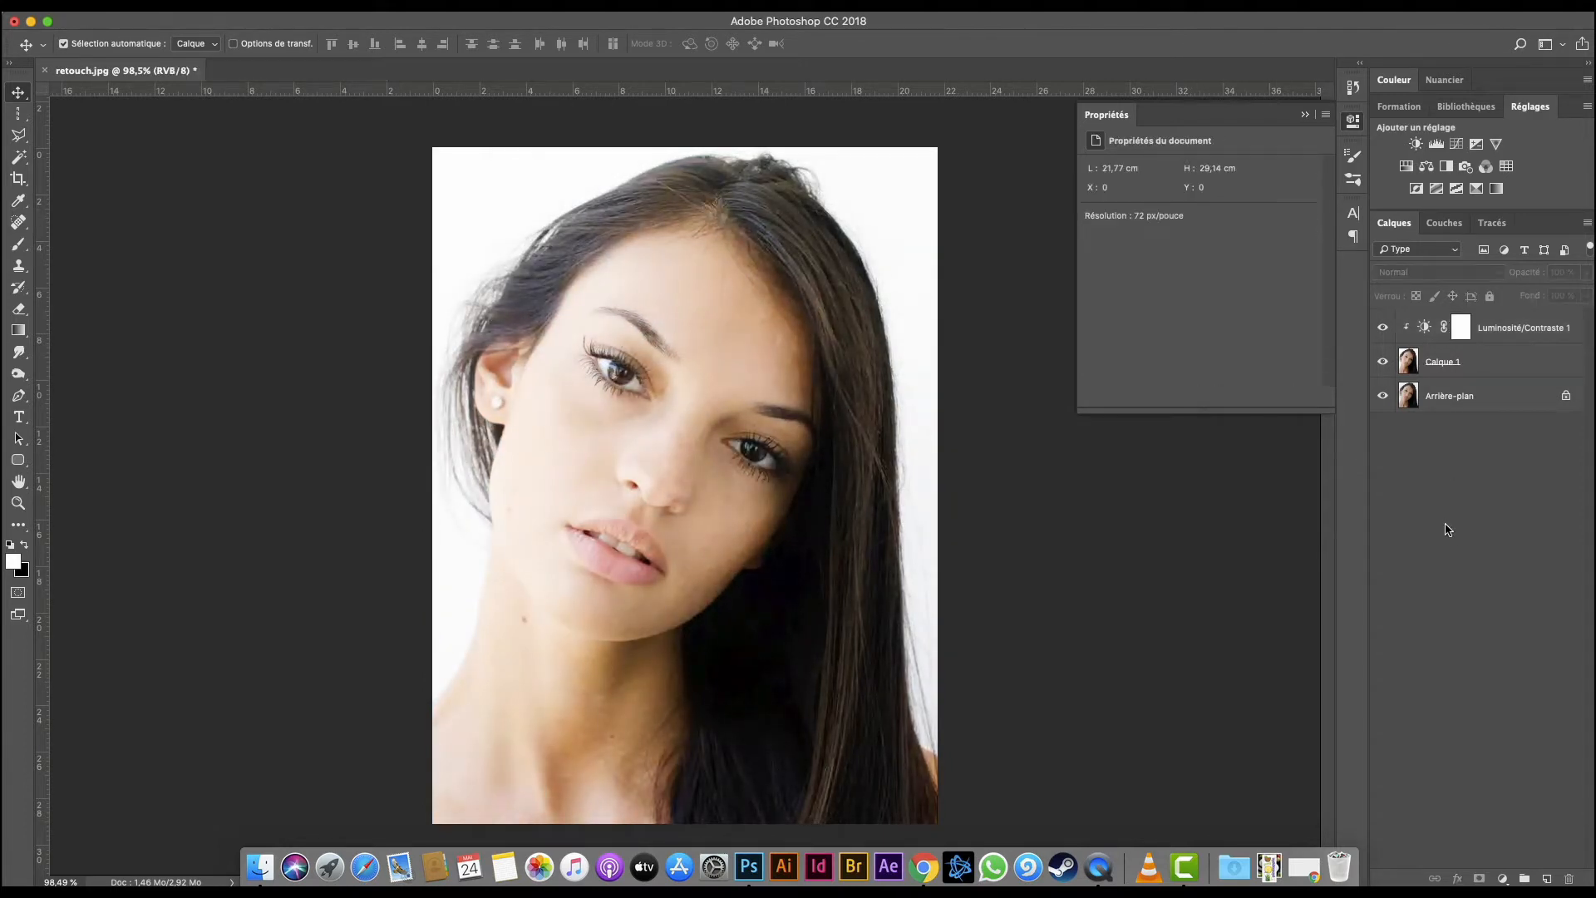
click(1533, 323)
key(Delete)
Select the woman's facial skin on Calque 1 with the Magic Wand at tolerance 20, with contiguous pixels enabled.
click(17, 157)
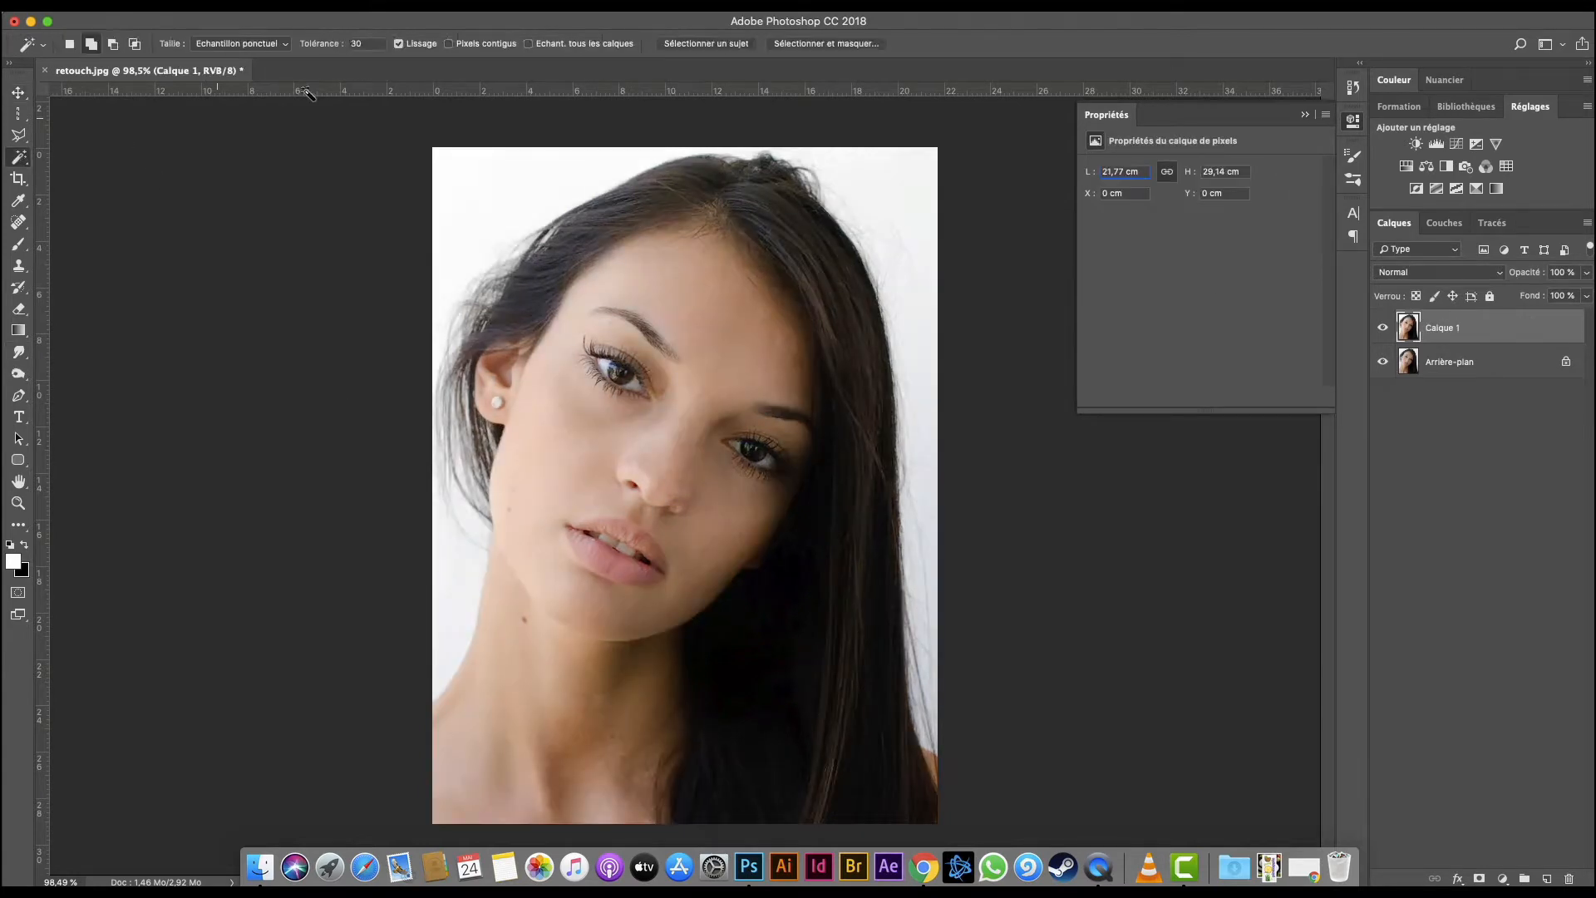
text(20)
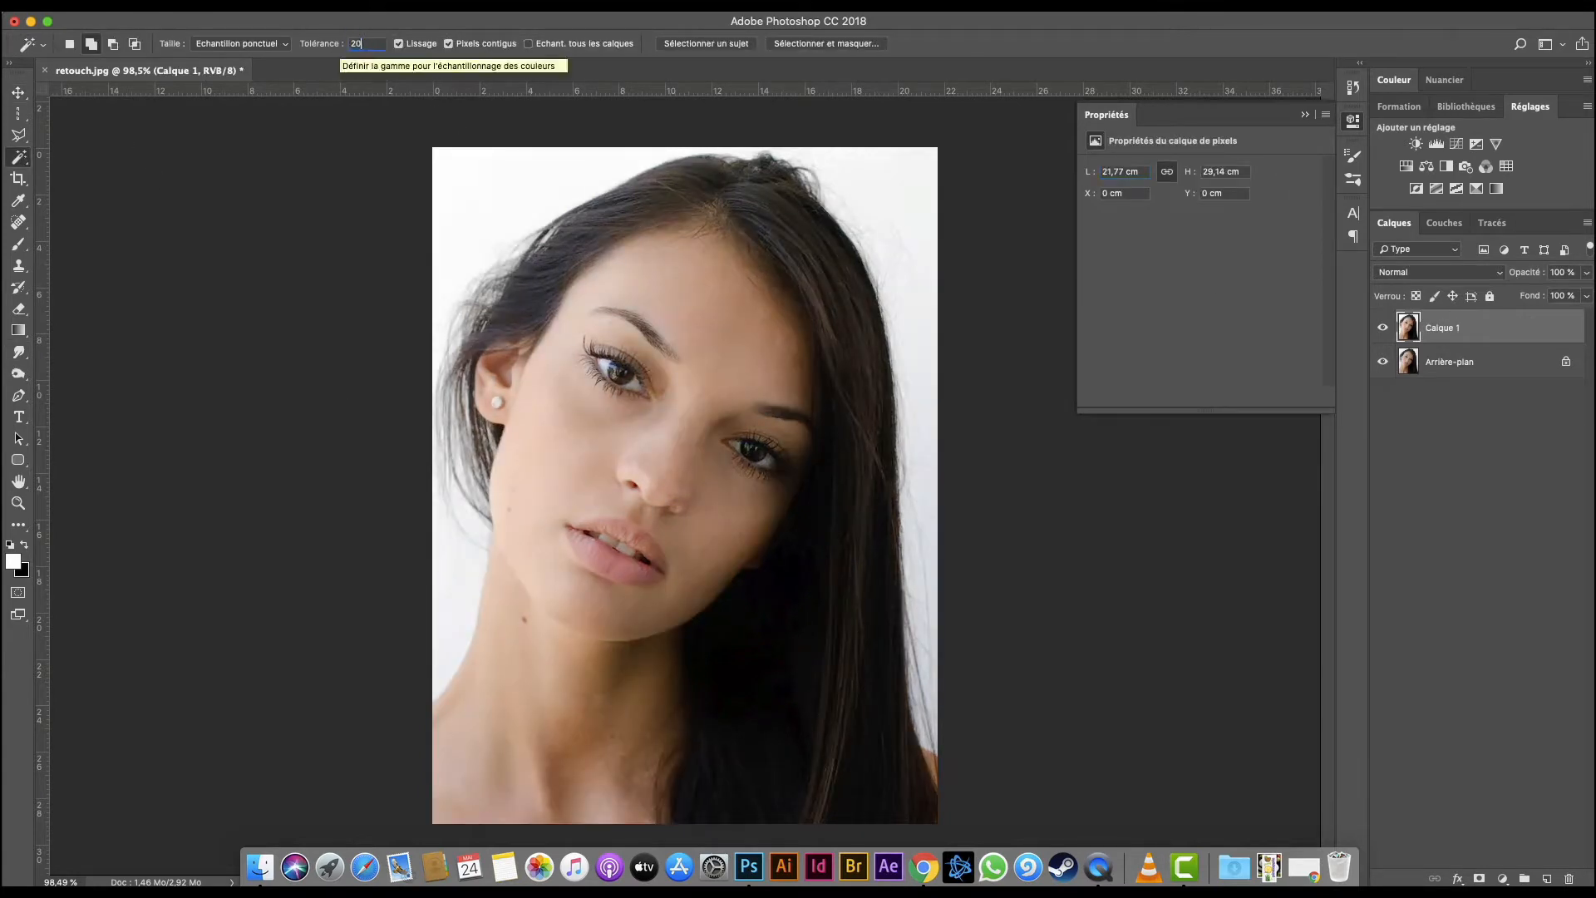
click(736, 361)
click(546, 453)
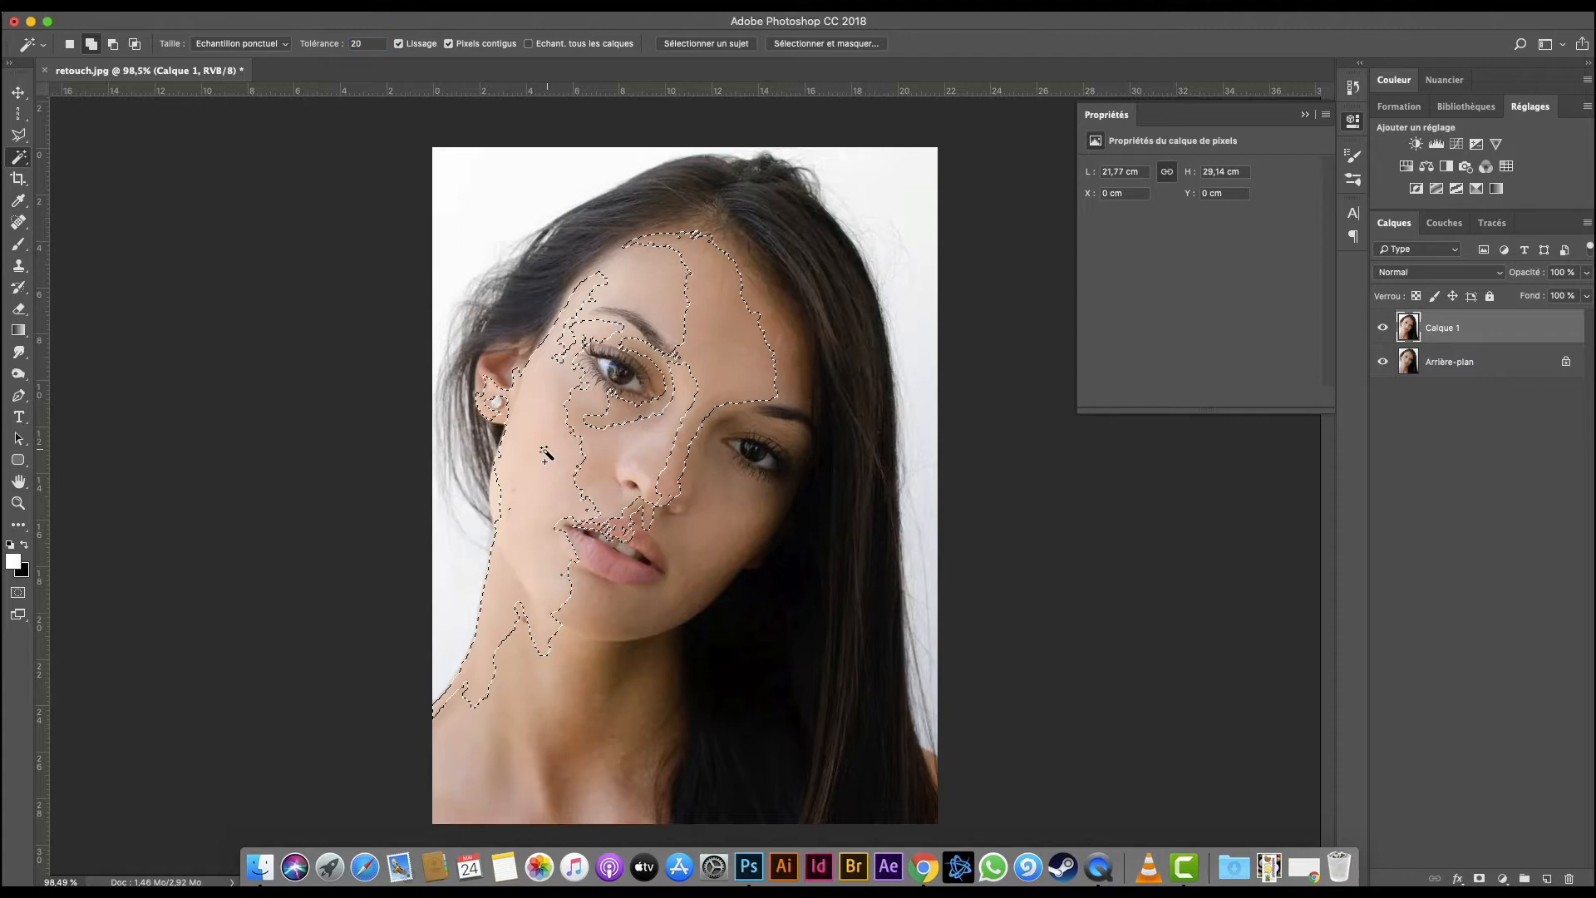
click(735, 527)
click(665, 287)
click(795, 394)
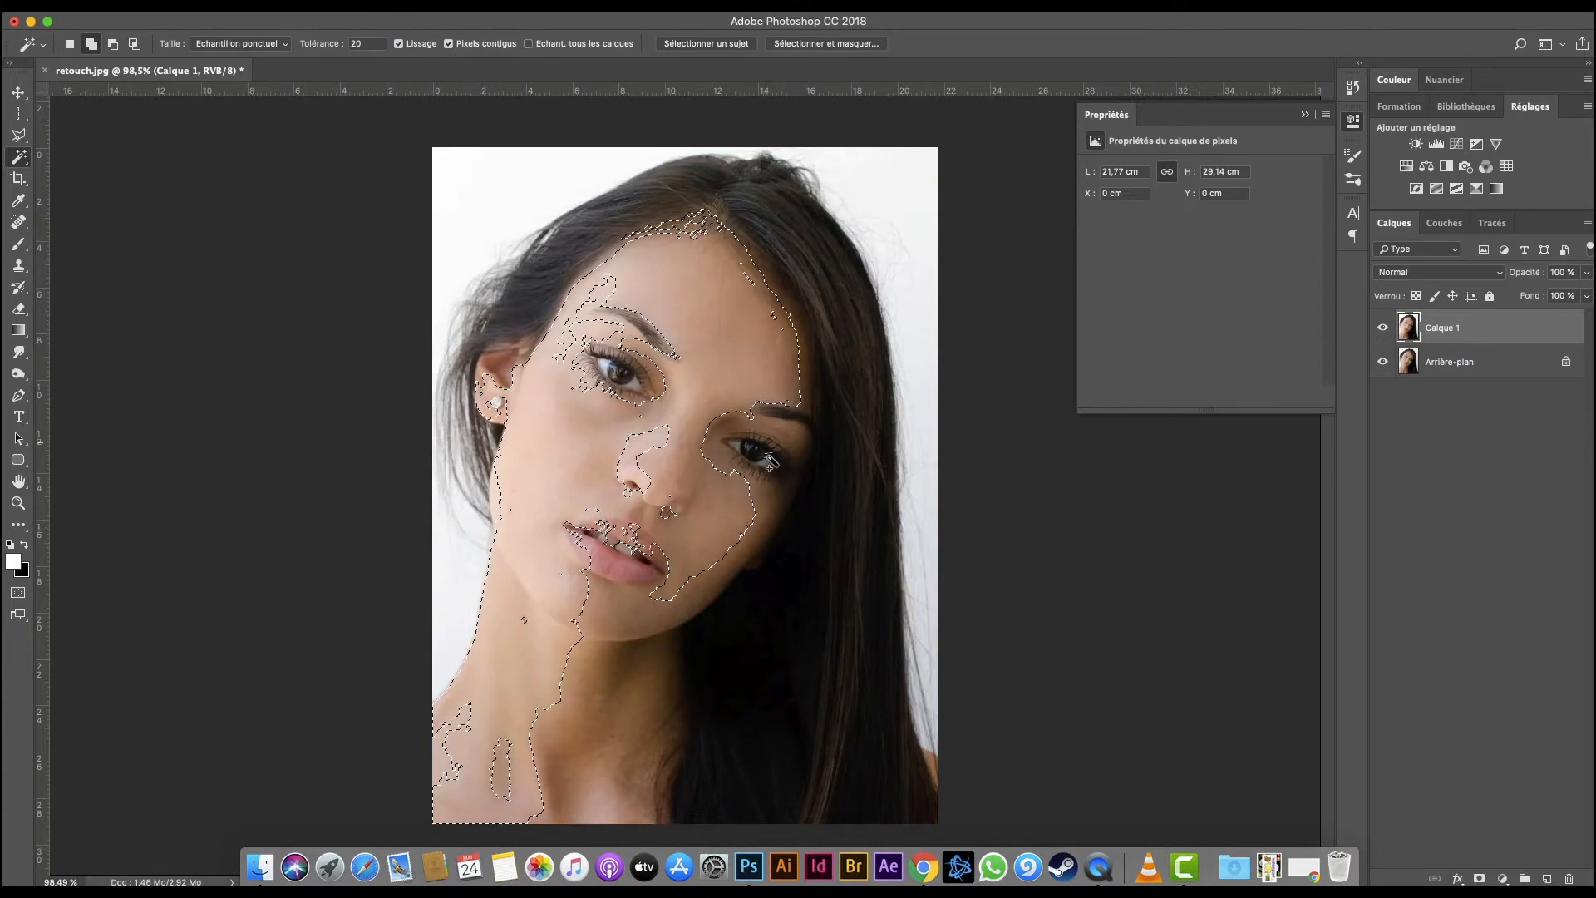
Extend the skin selection to the neck, chin, nose and temple, and copy it to a new layer.
click(648, 692)
click(589, 733)
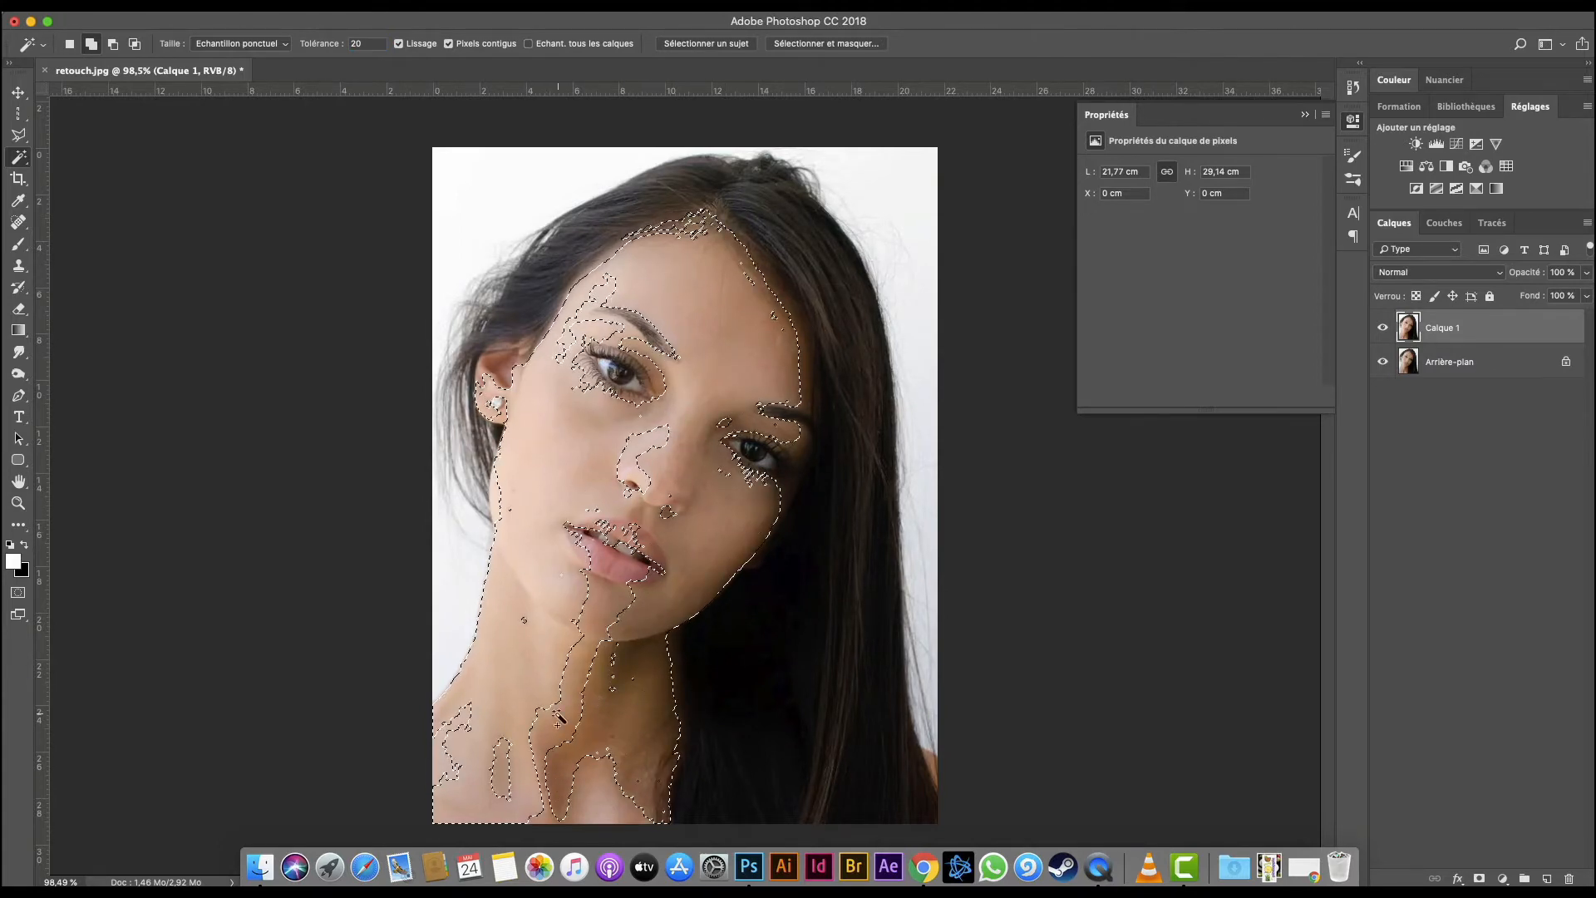
click(605, 611)
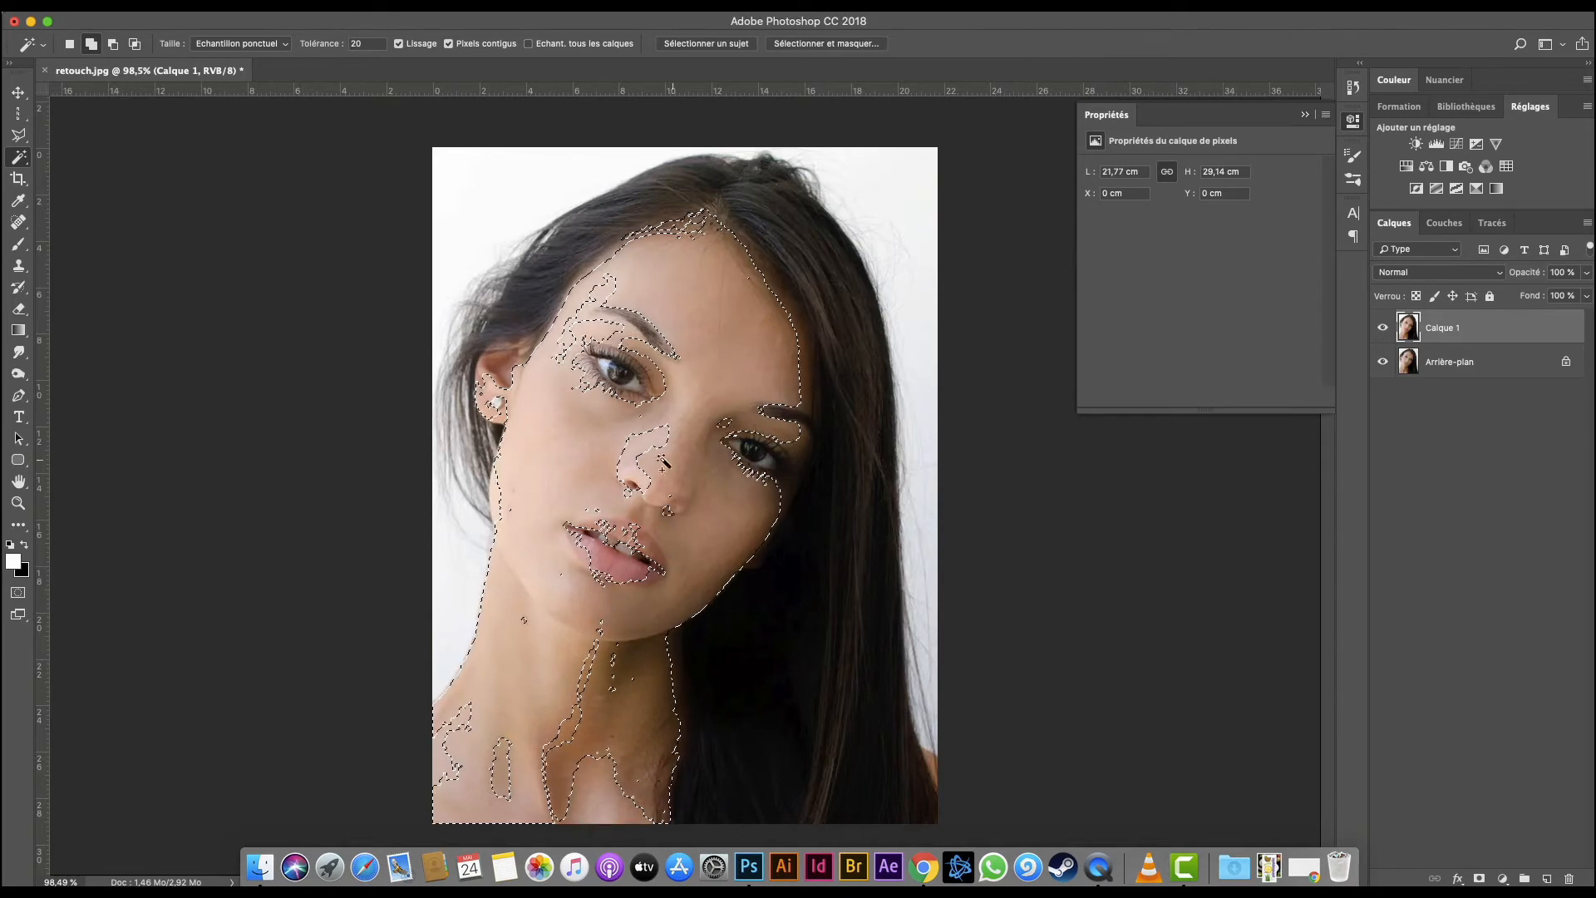
click(648, 452)
click(582, 309)
click(582, 309)
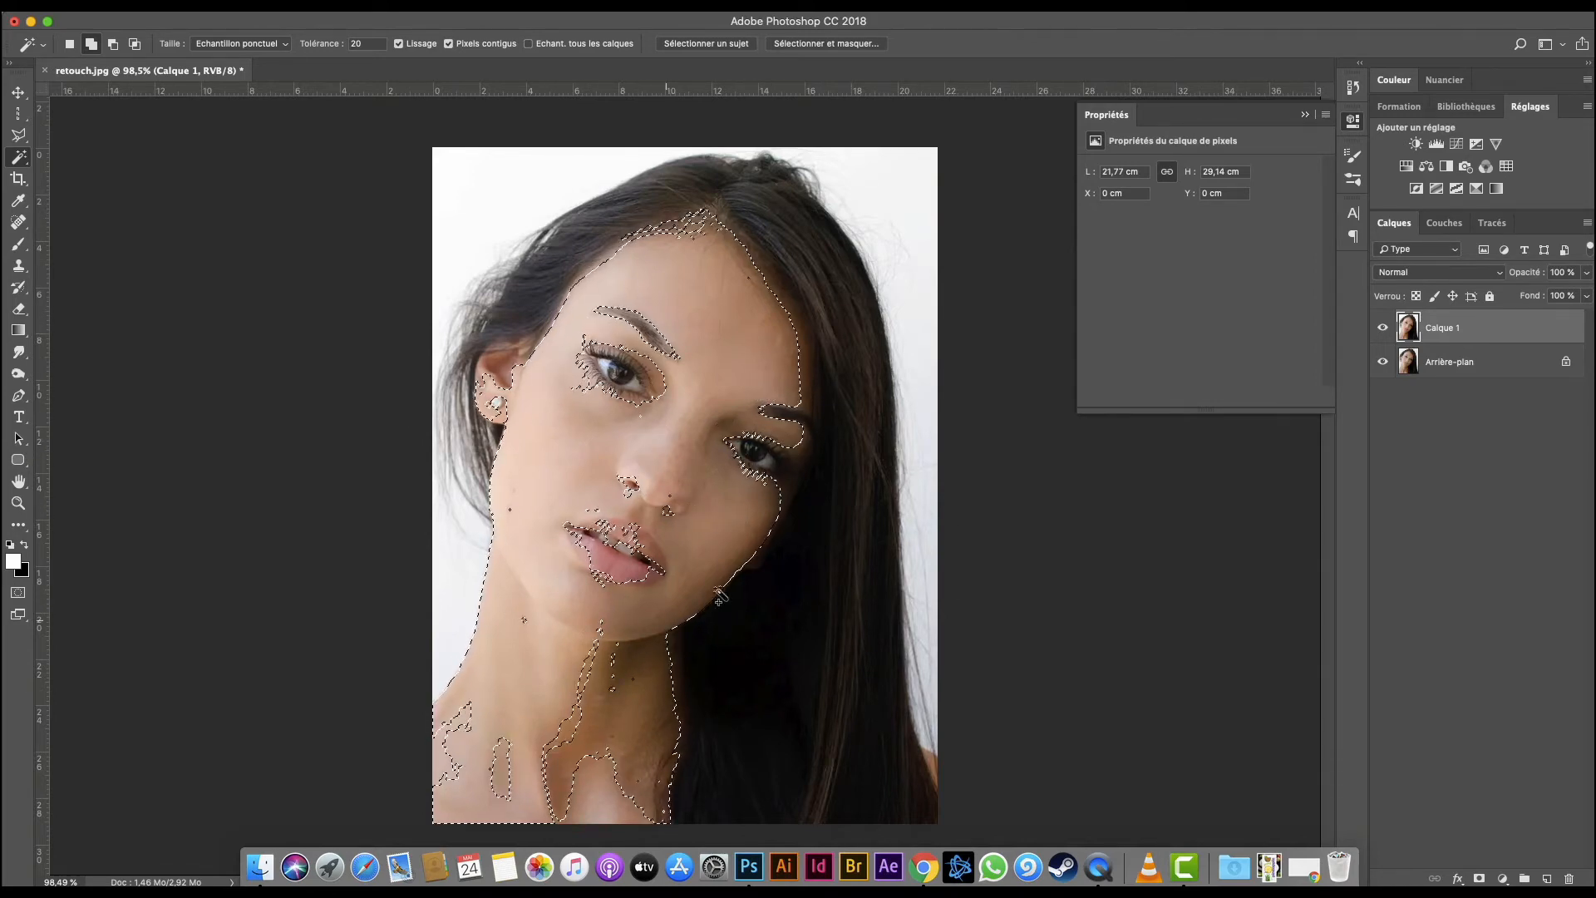
key(super+j)
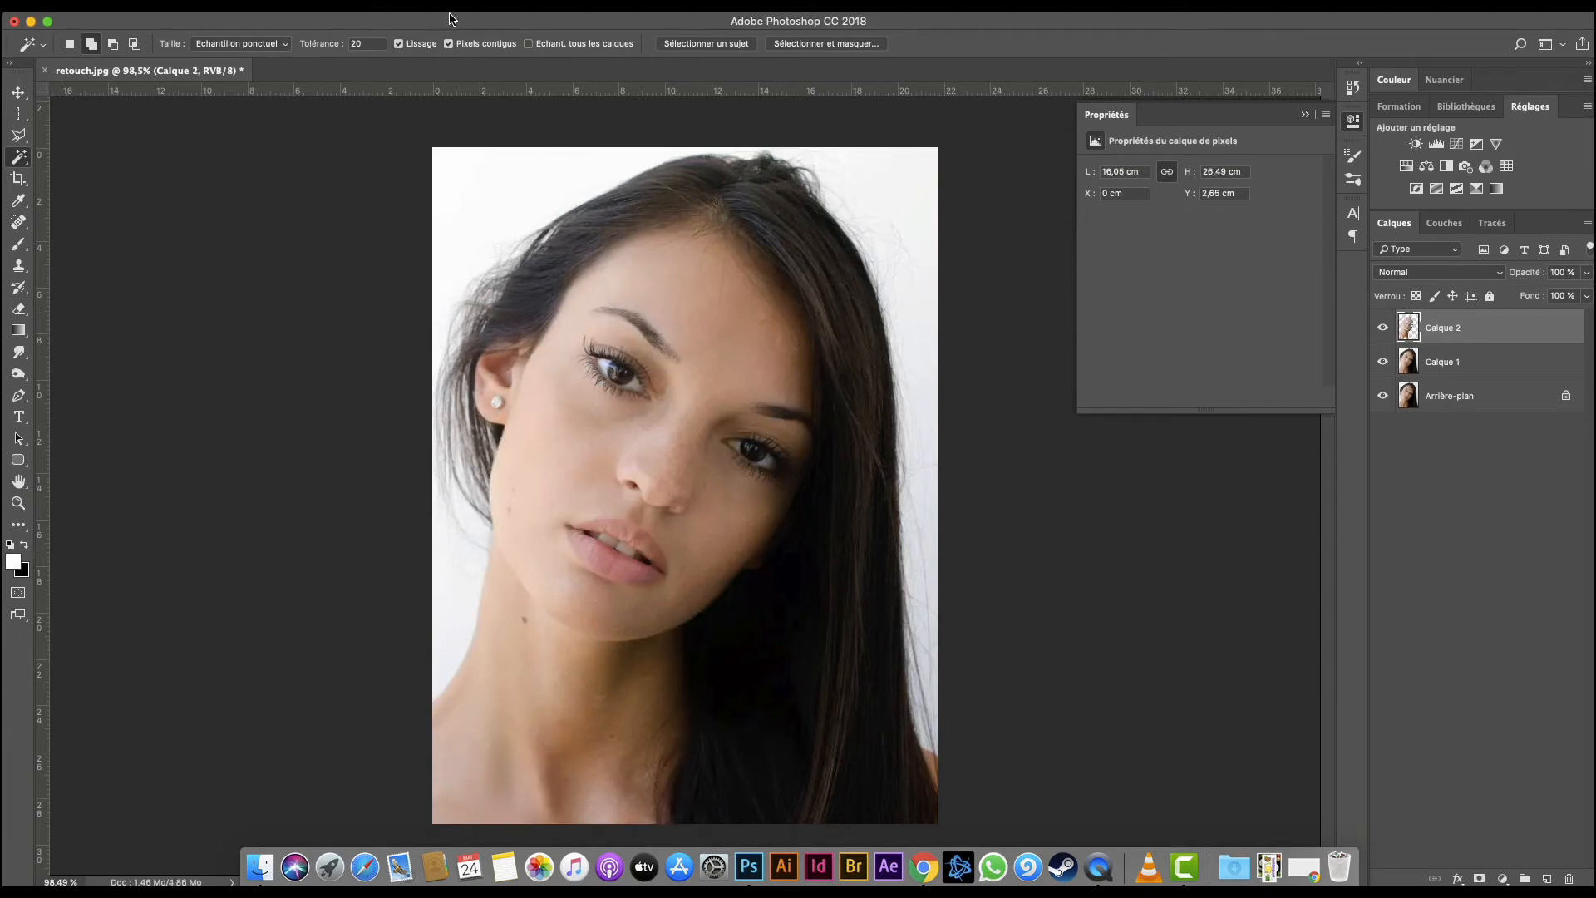
Clip a Brightness/Contrast adjustment with brightness 35 to the copied skin layer and merge it into that layer.
click(1416, 144)
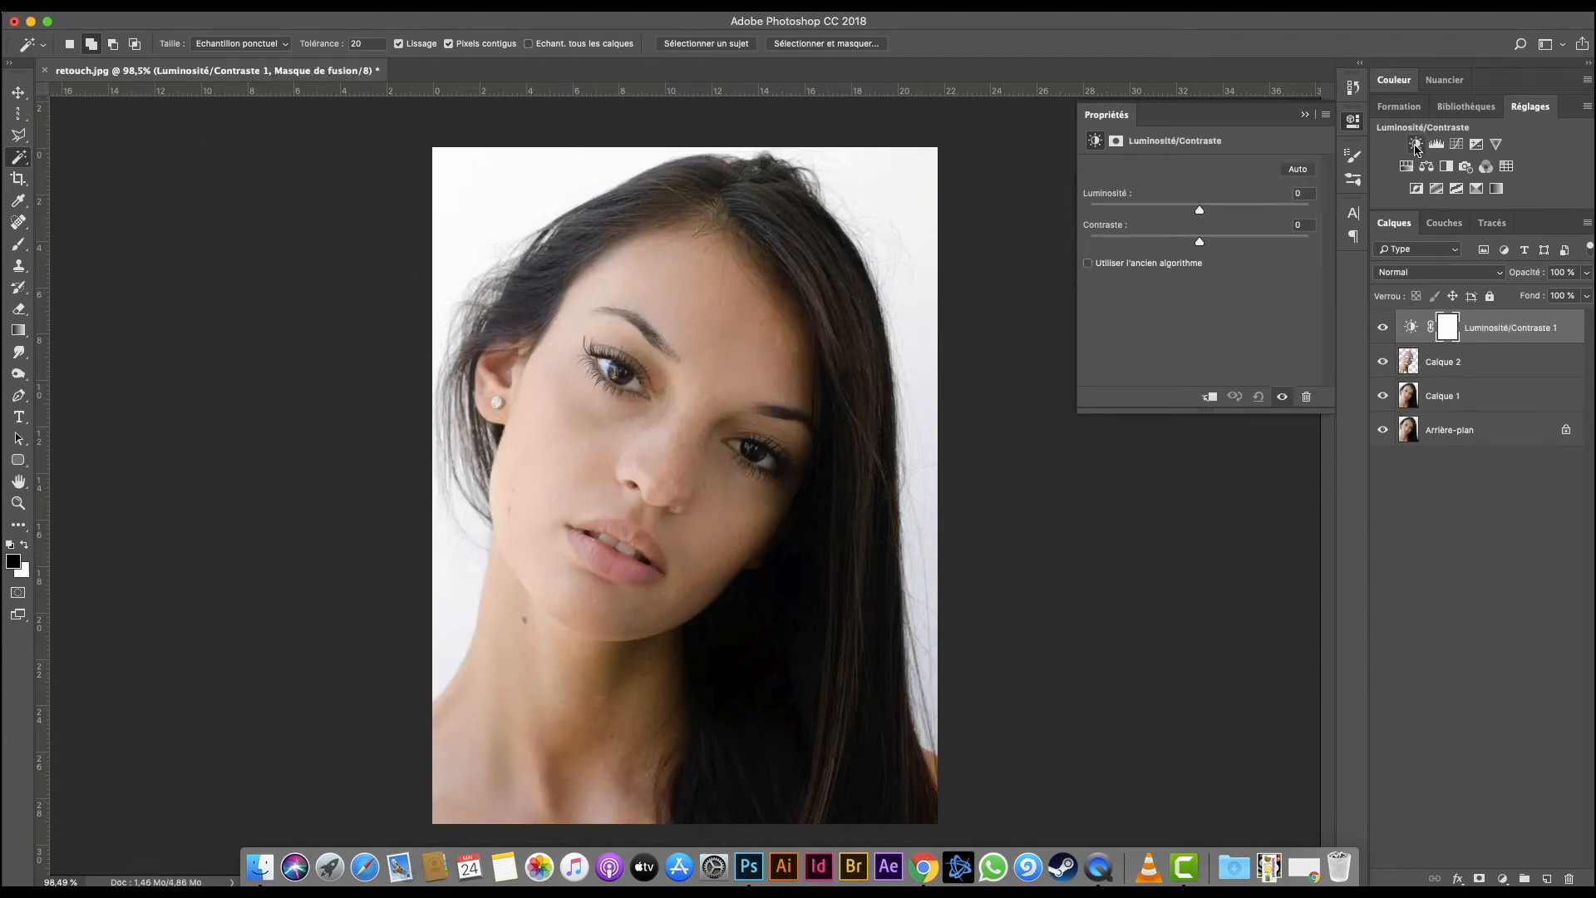
alt+click(1480, 339)
mouse_move(1199, 209)
mouse_down()
mouse_move(1229, 210)
mouse_move(1221, 226)
mouse_up()
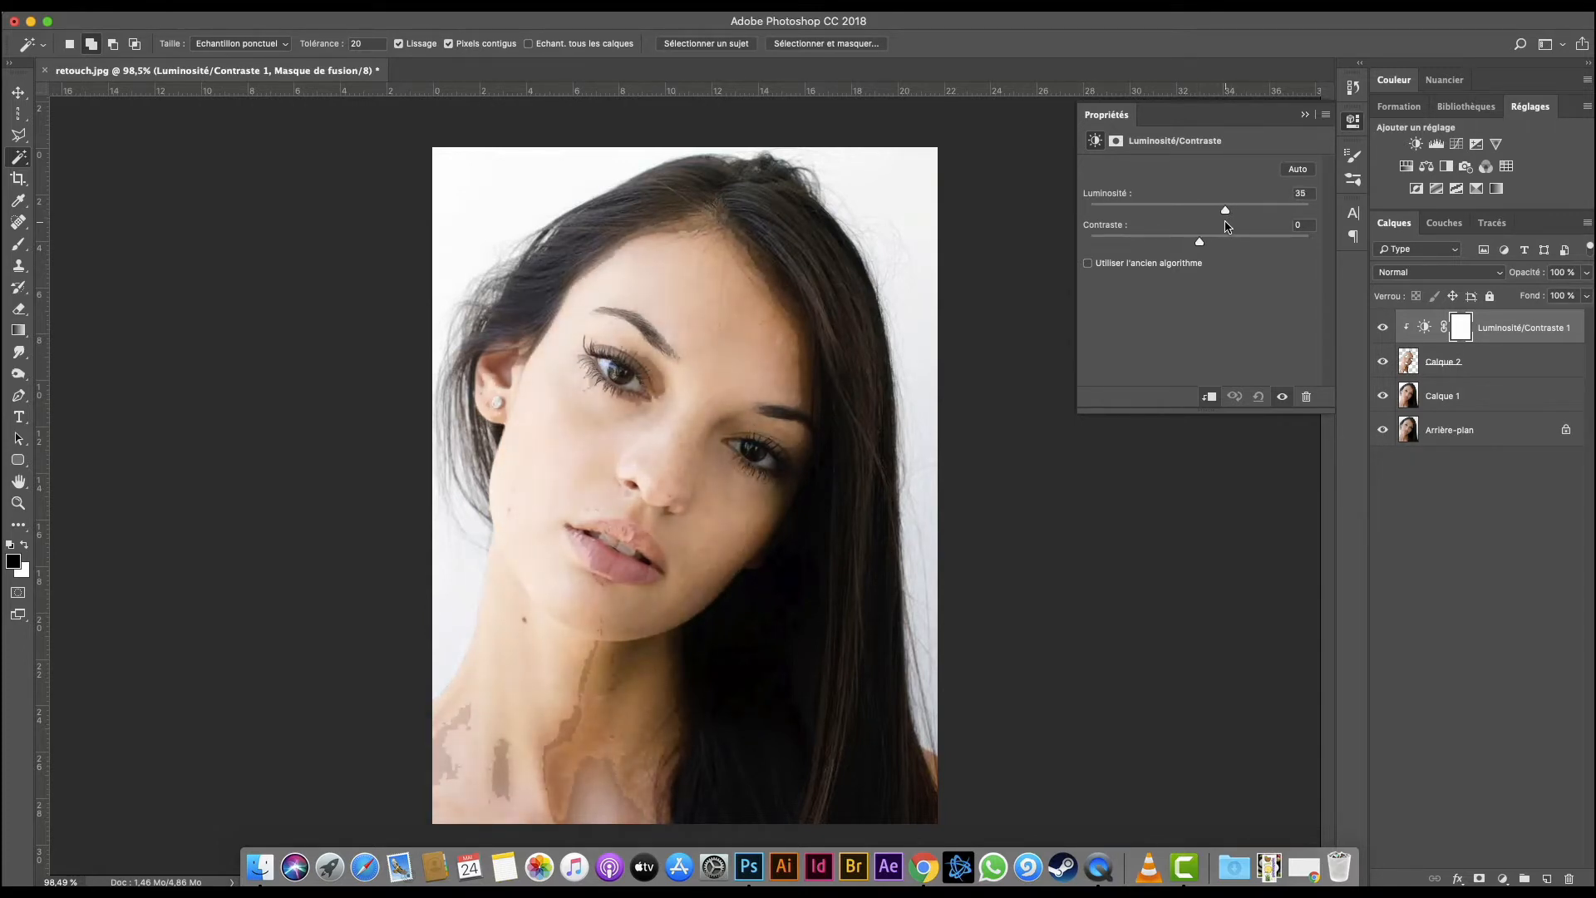
key(BackSpace)
Apply a Gaussian Blur to the brightened skin layer, Calque 2.
click(466, 4)
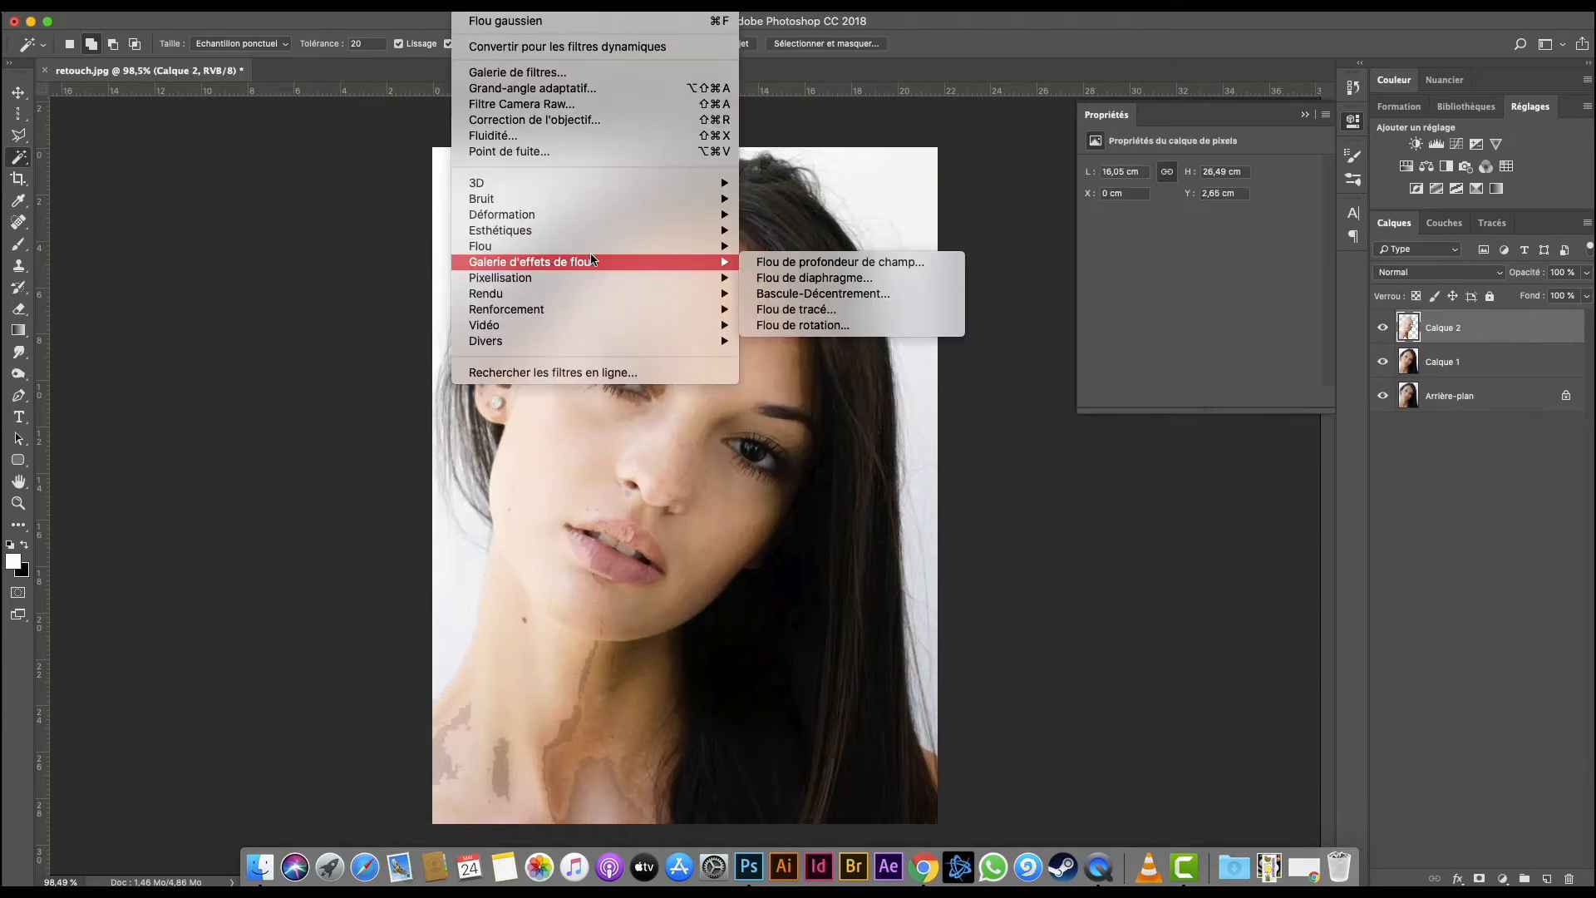
mouse_move(532, 239)
click(865, 331)
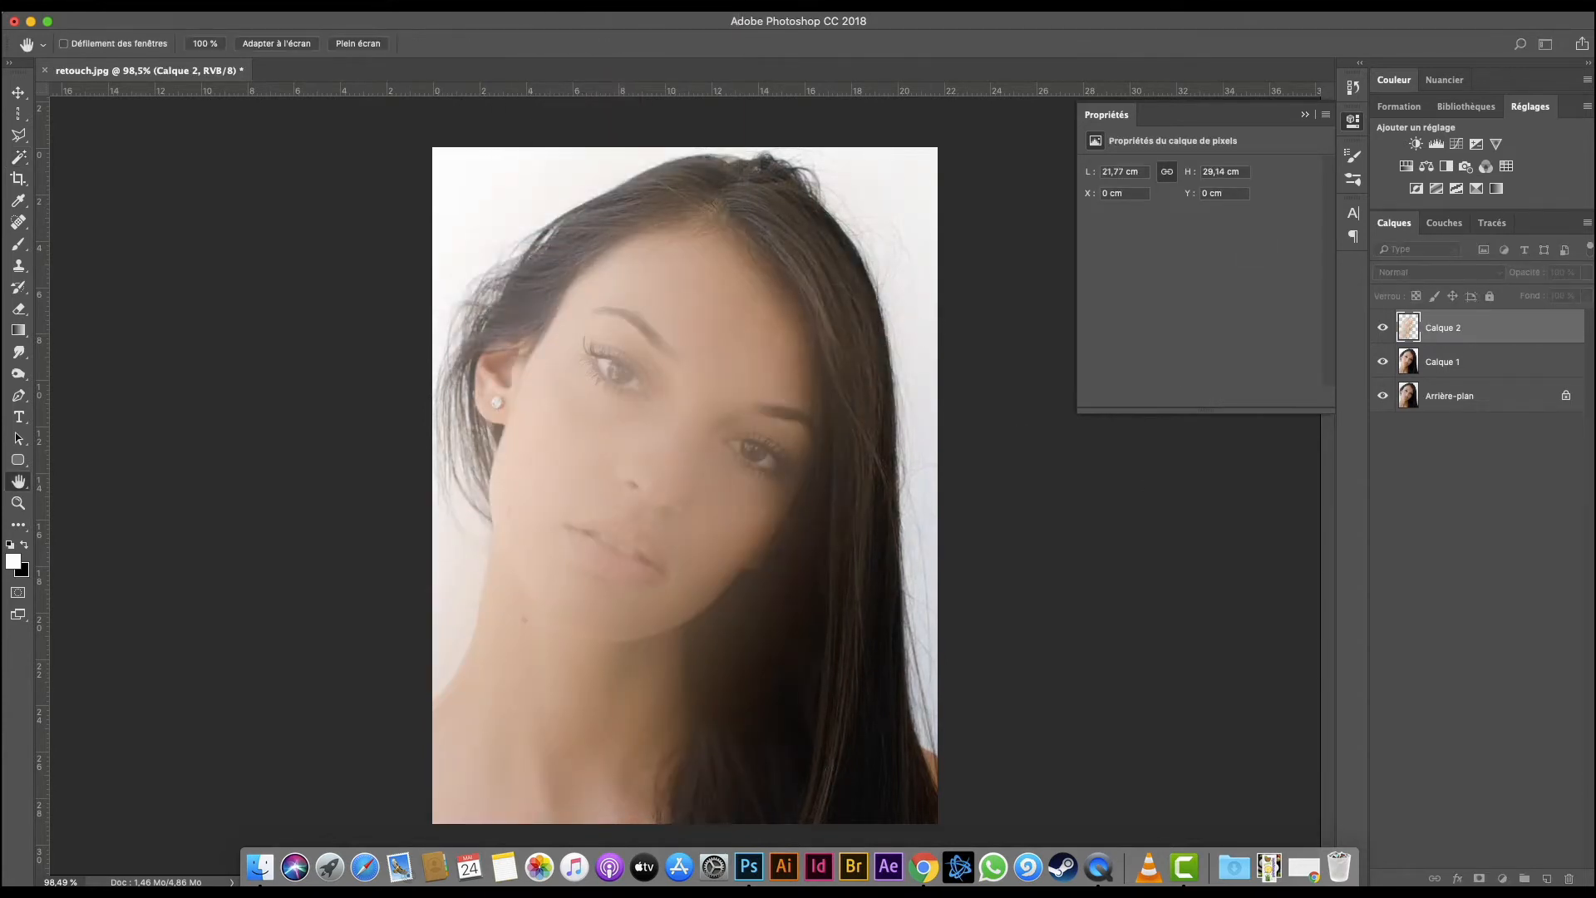
key(cmd+z)
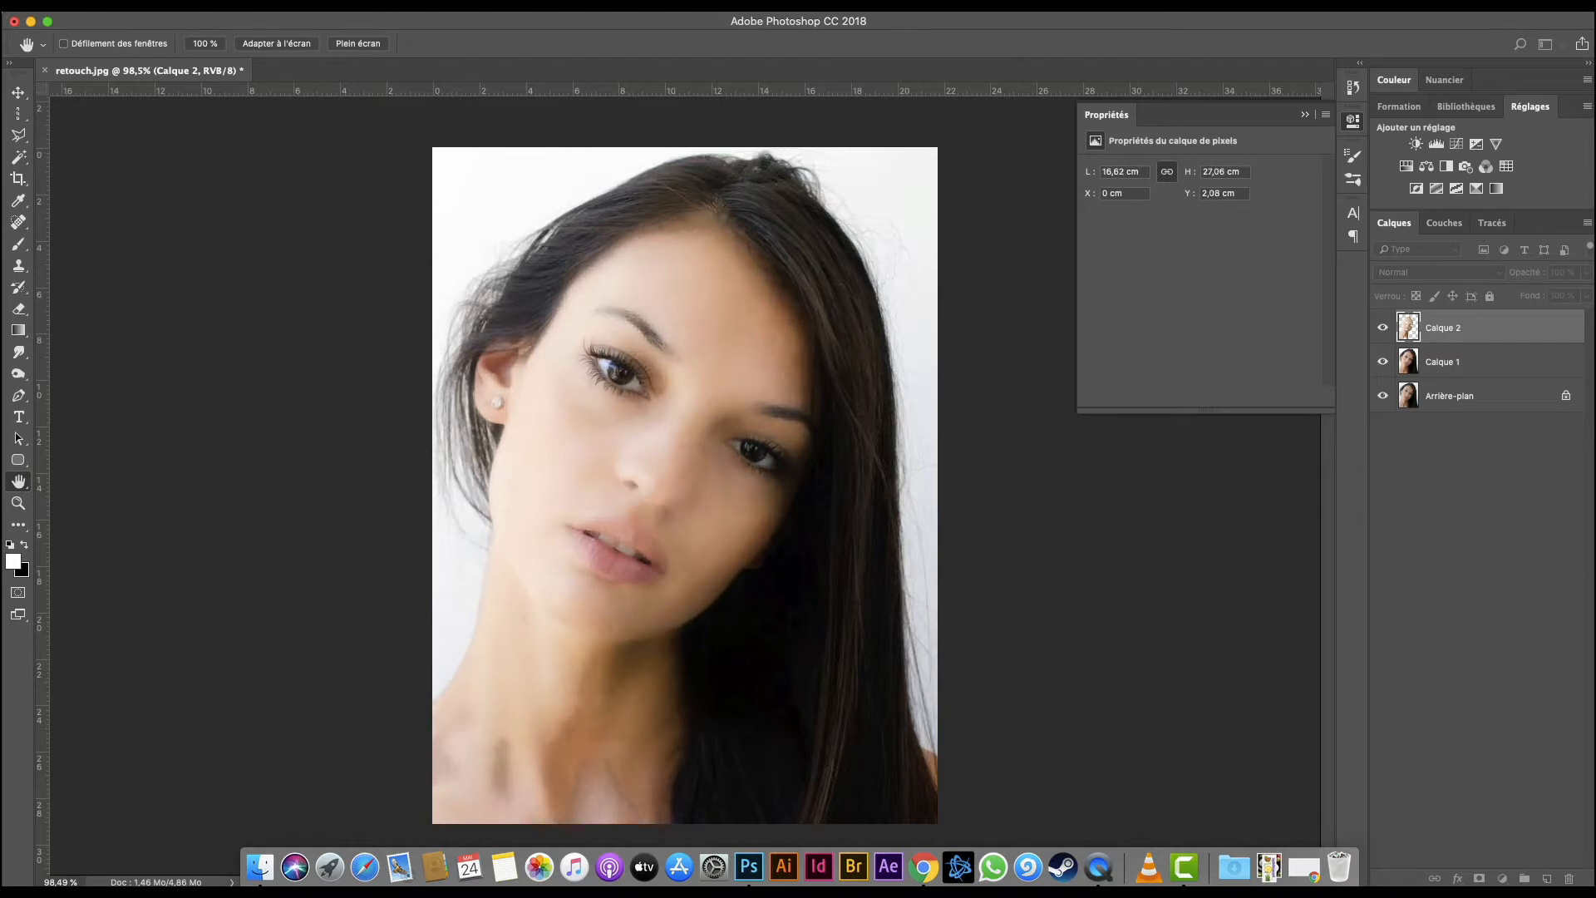
key(w)
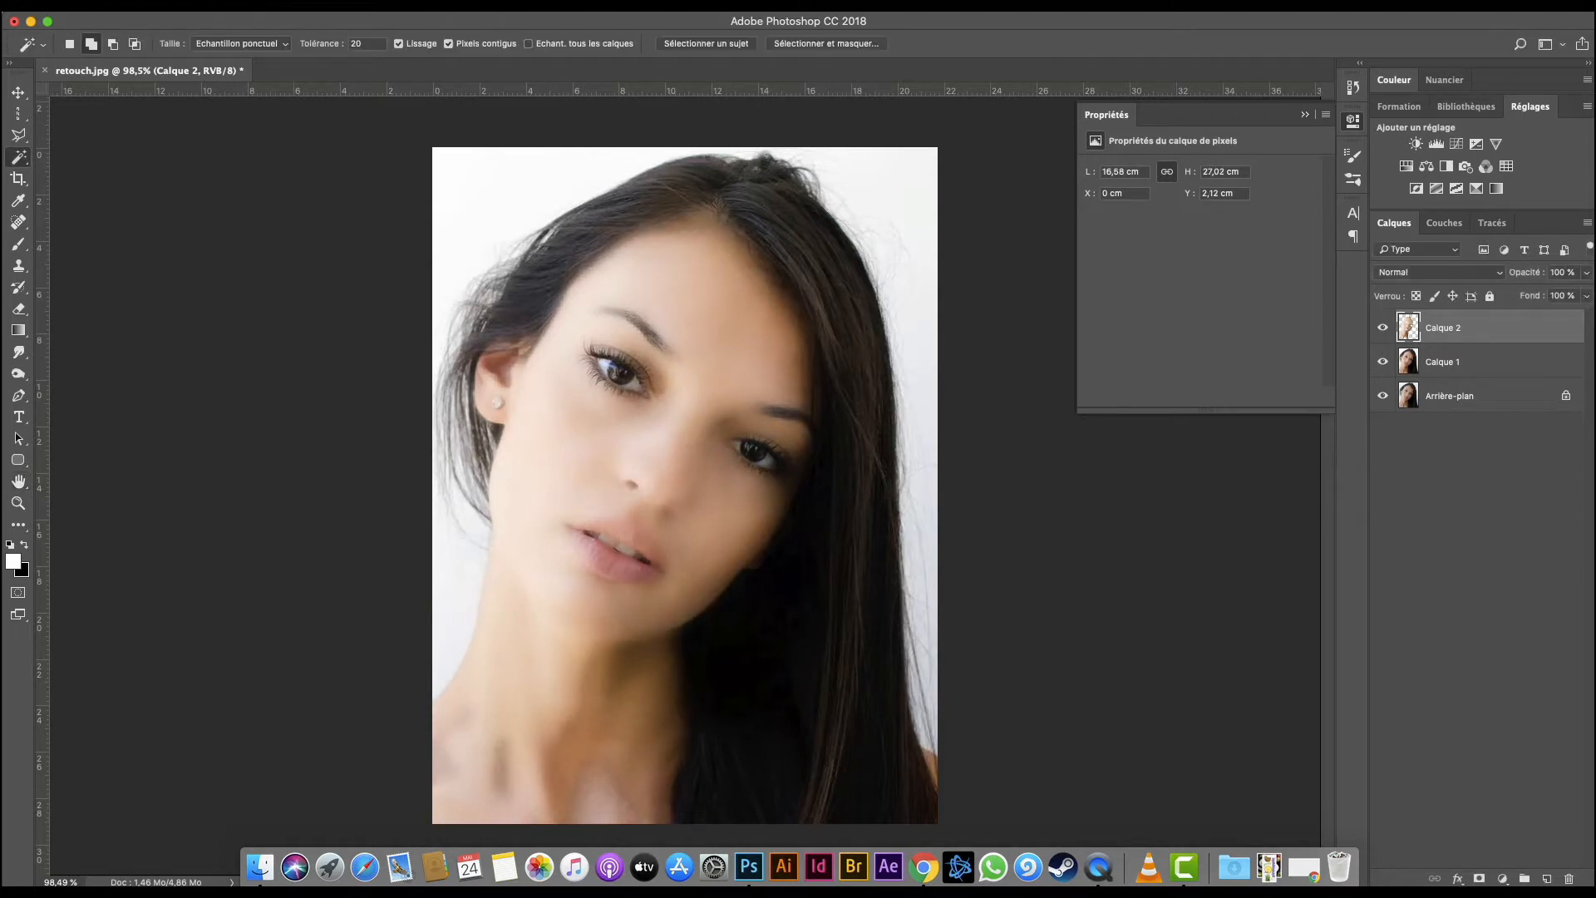
Lower the opacity of the blurred skin layer, Calque 2, to 41 %.
click(1587, 273)
drag(1573, 292, 1563, 293)
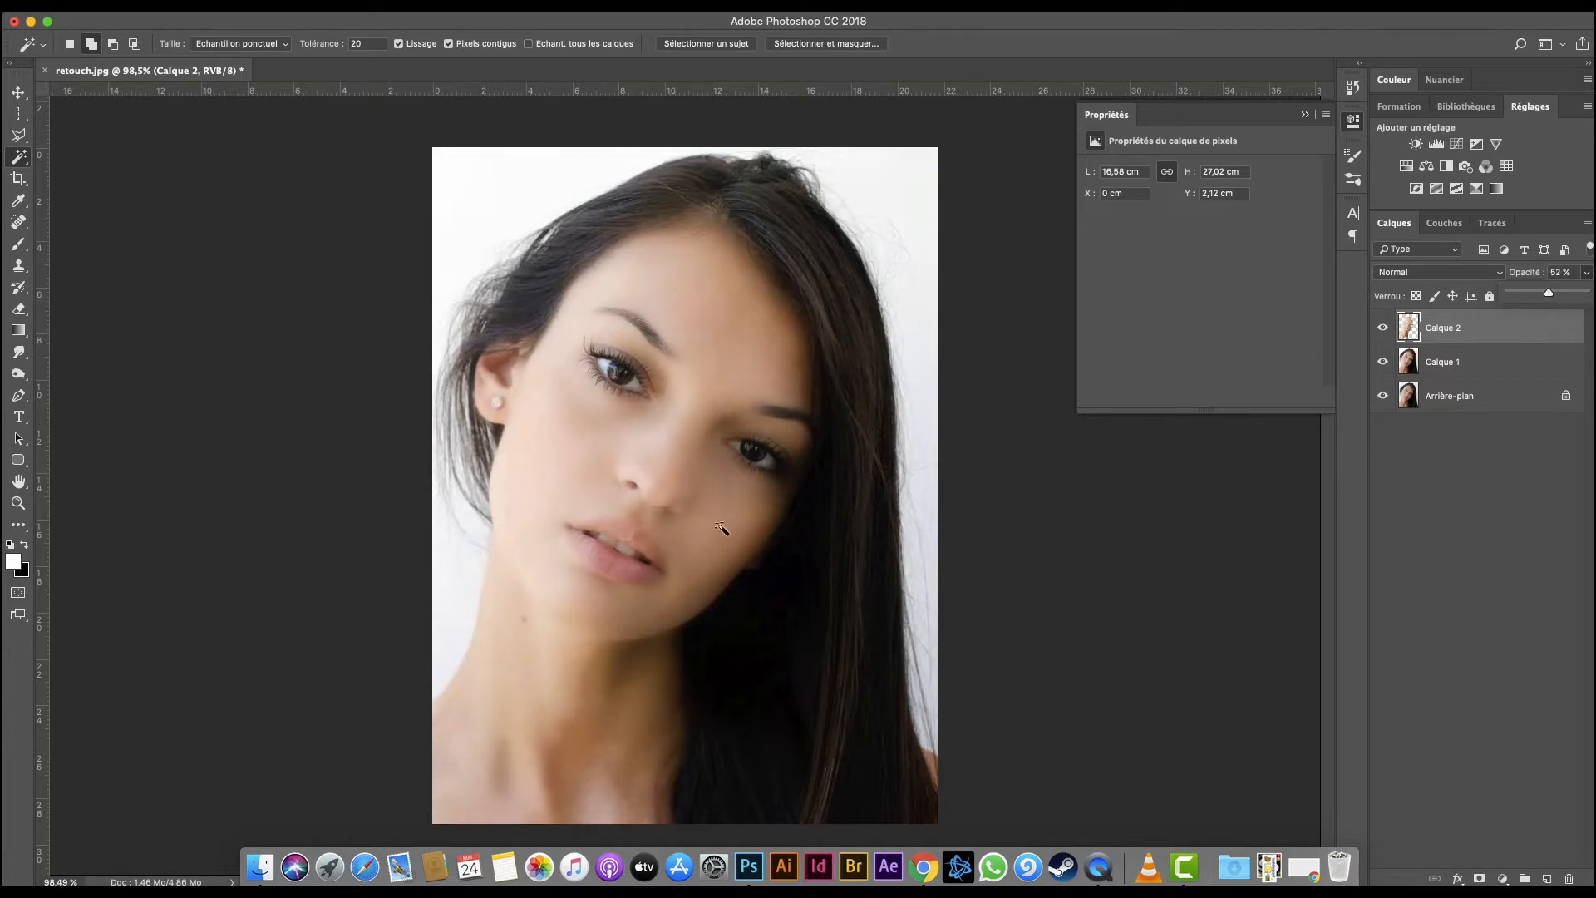
click(1380, 331)
click(1588, 273)
click(674, 482)
Erase the blurred skin layer over the lips with a soft round 55 px Eraser at 0 % hardness.
scroll(673, 482, up, 5)
key(e)
right_click(542, 456)
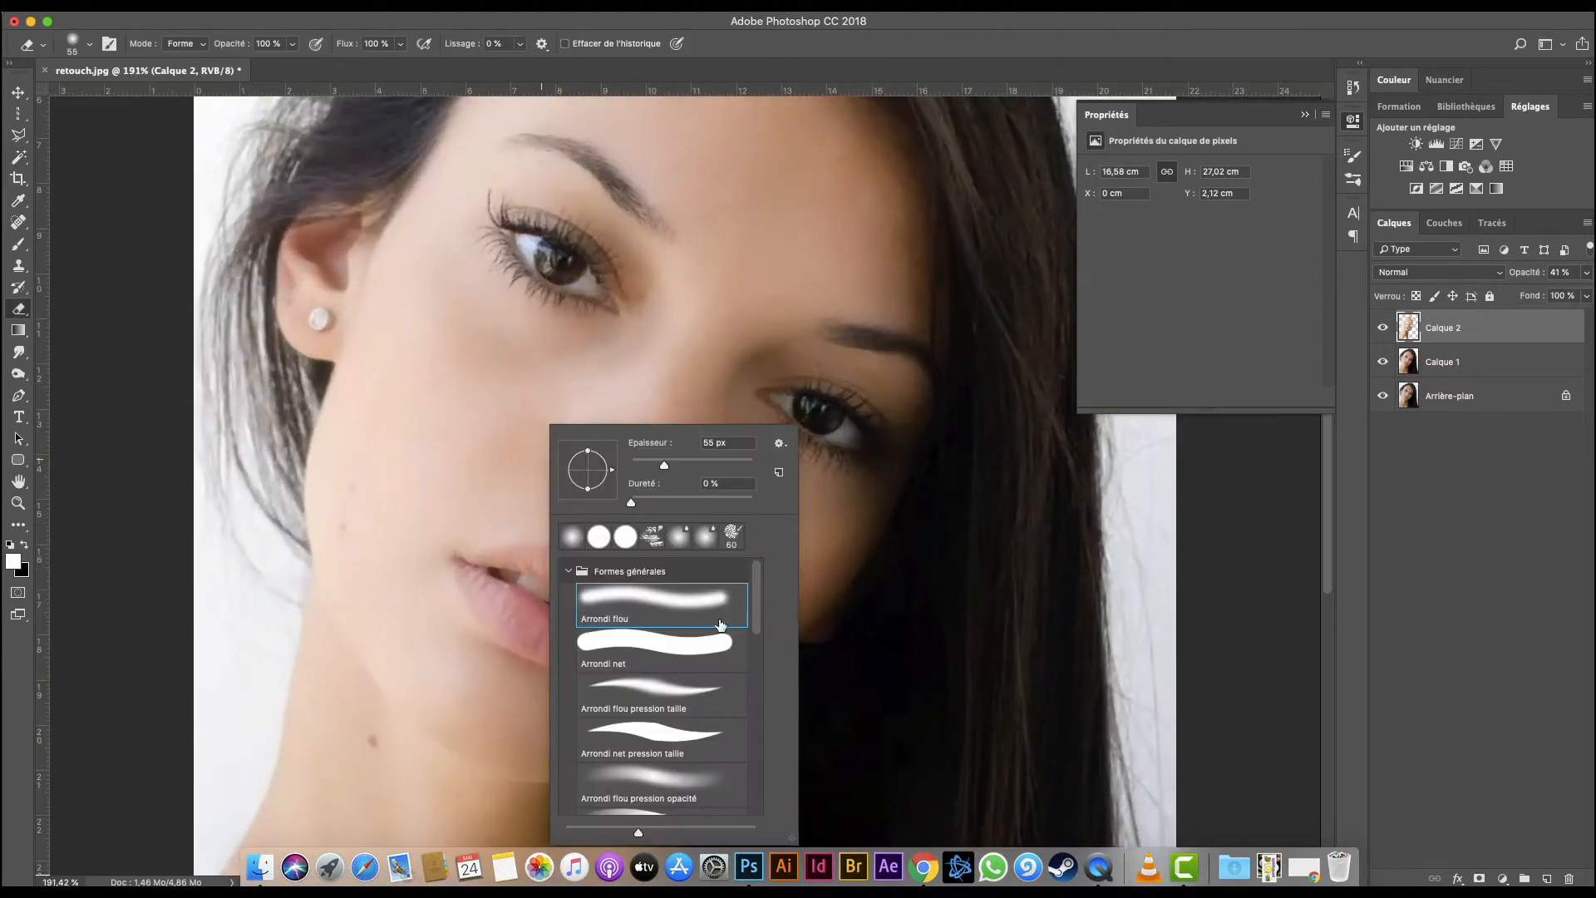
key(Escape)
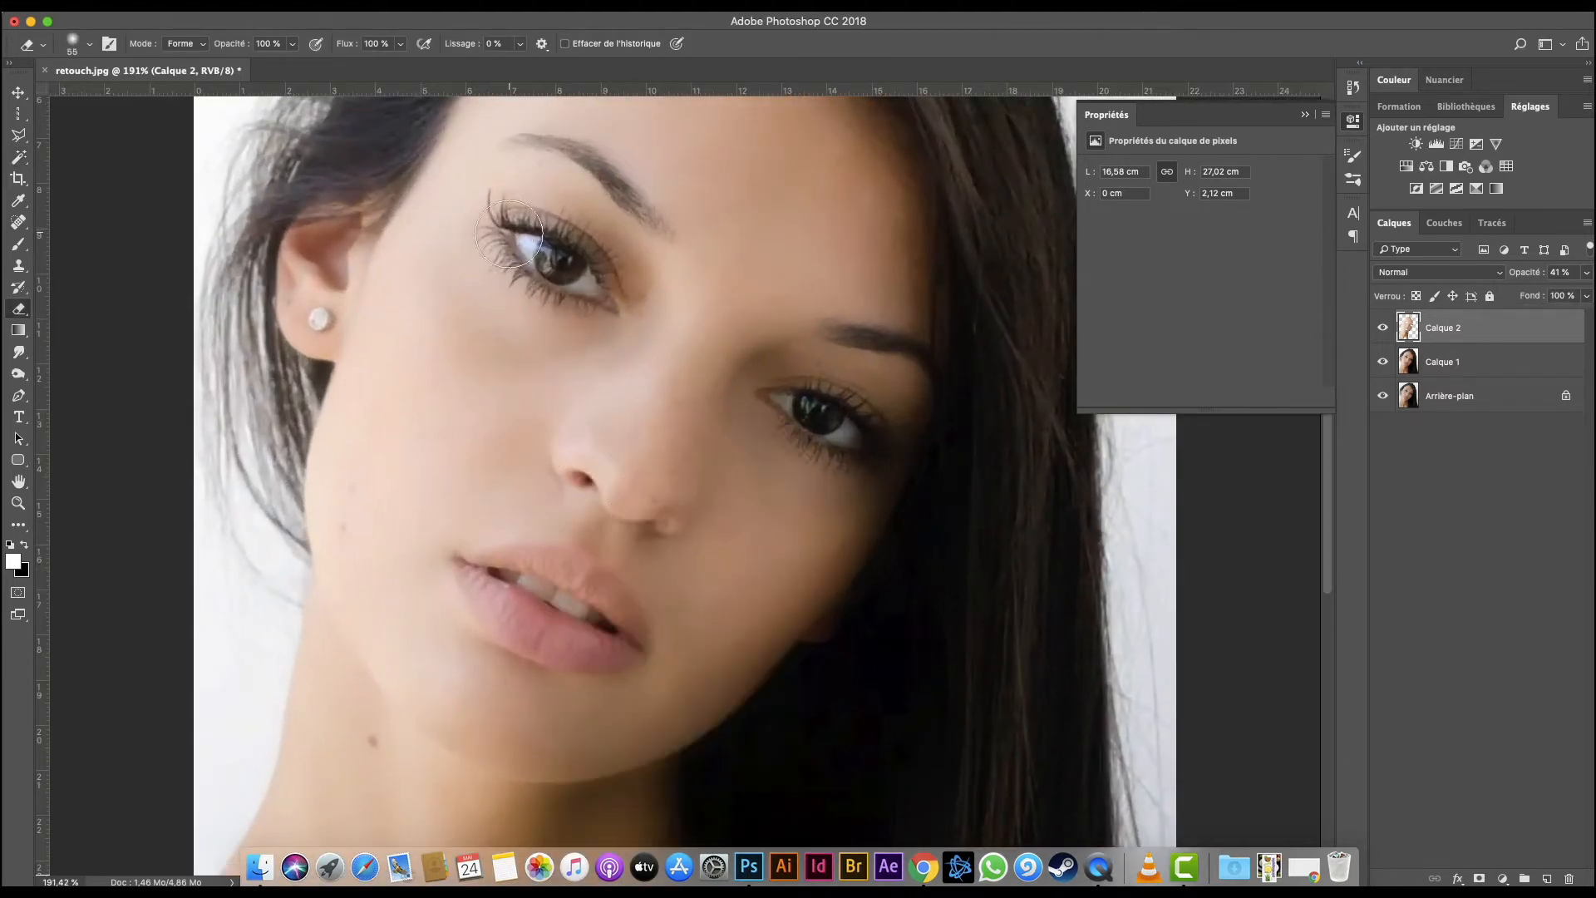
mouse_move(490, 604)
mouse_down()
mouse_move(517, 583)
mouse_move(607, 622)
mouse_move(482, 581)
mouse_move(586, 622)
mouse_up()
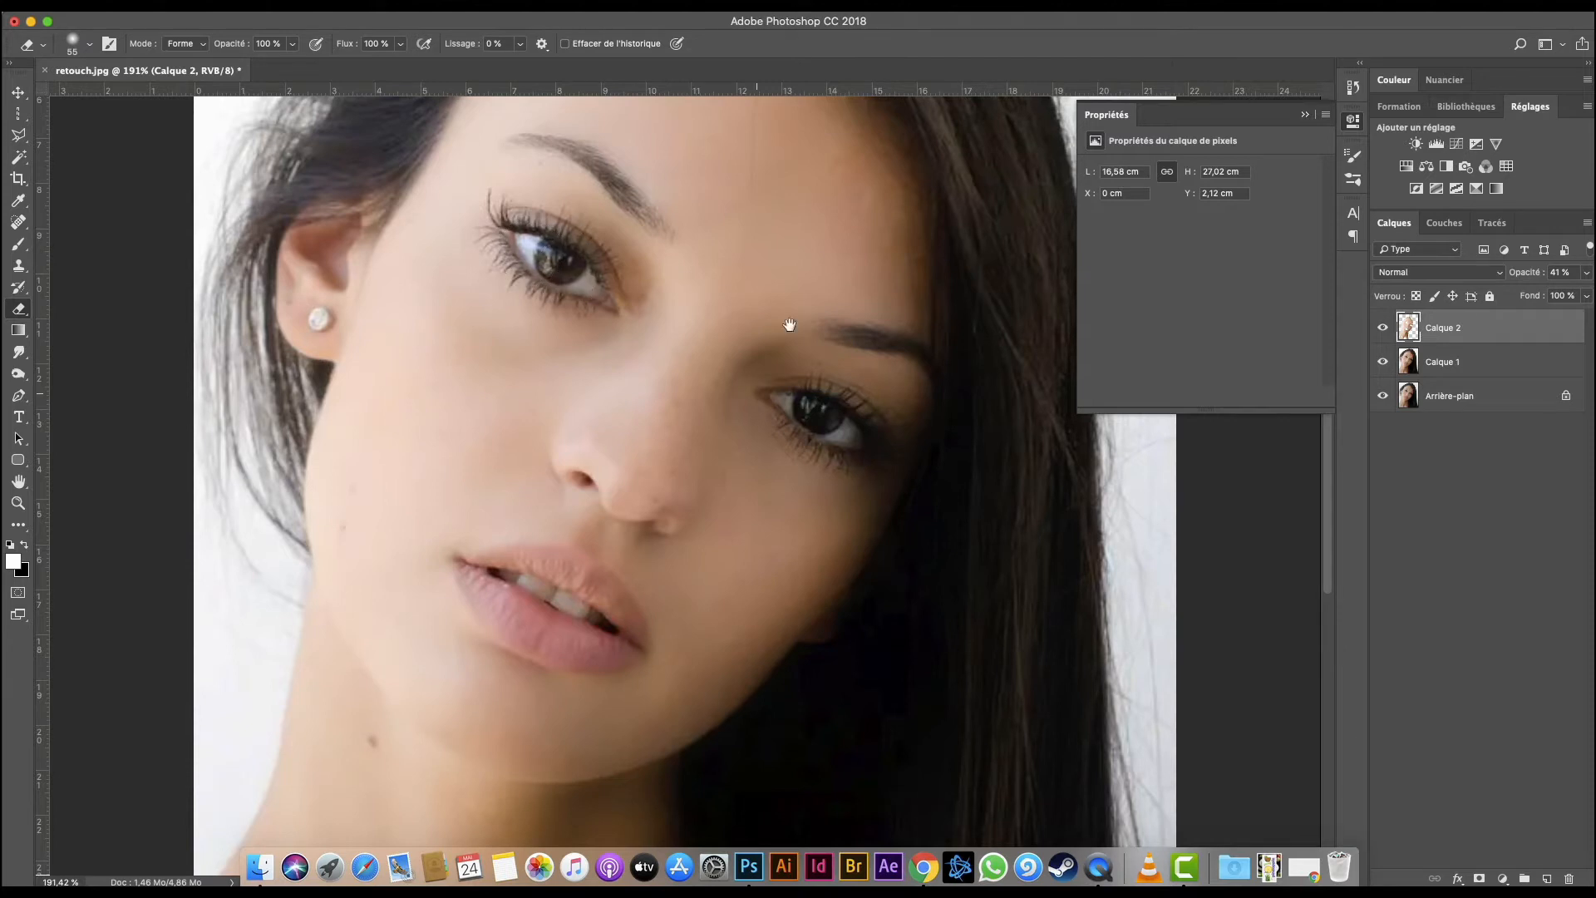
Erase the blurred skin layer along the hairline and the edges of the face with the same soft Eraser.
drag(790, 325, 796, 463)
scroll(796, 463, down, 5)
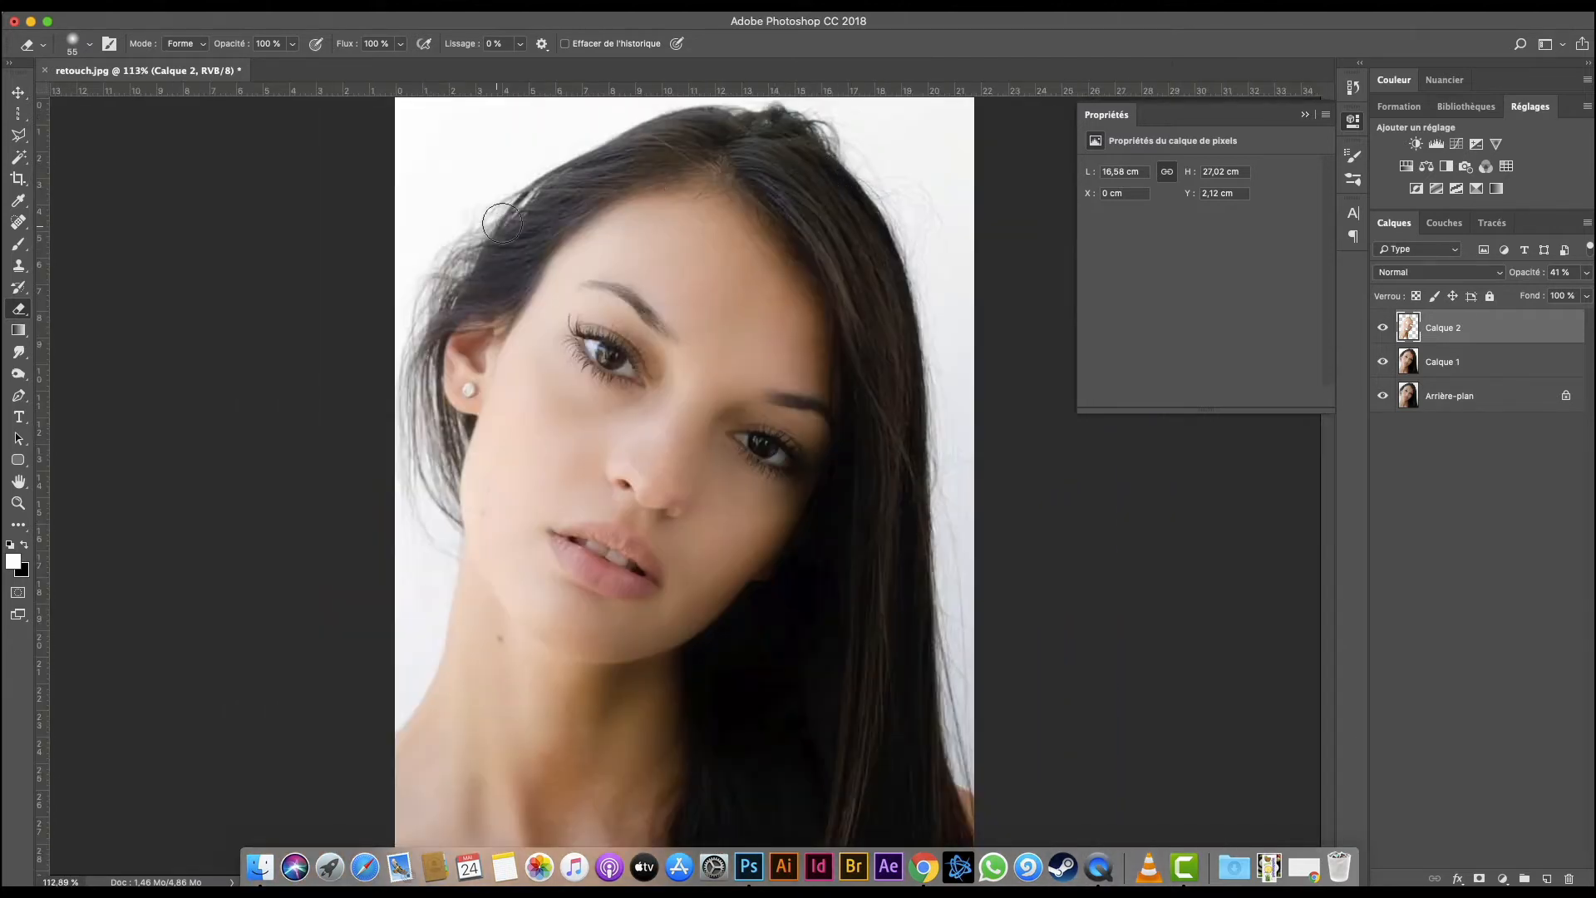
mouse_move(509, 266)
mouse_down()
mouse_move(730, 164)
mouse_move(872, 349)
mouse_move(865, 591)
mouse_move(753, 698)
mouse_up()
Remove the cheek blemishes and the neck mole on Calque 1 with a 29 px Spot Healing Brush.
scroll(790, 499, up, 3)
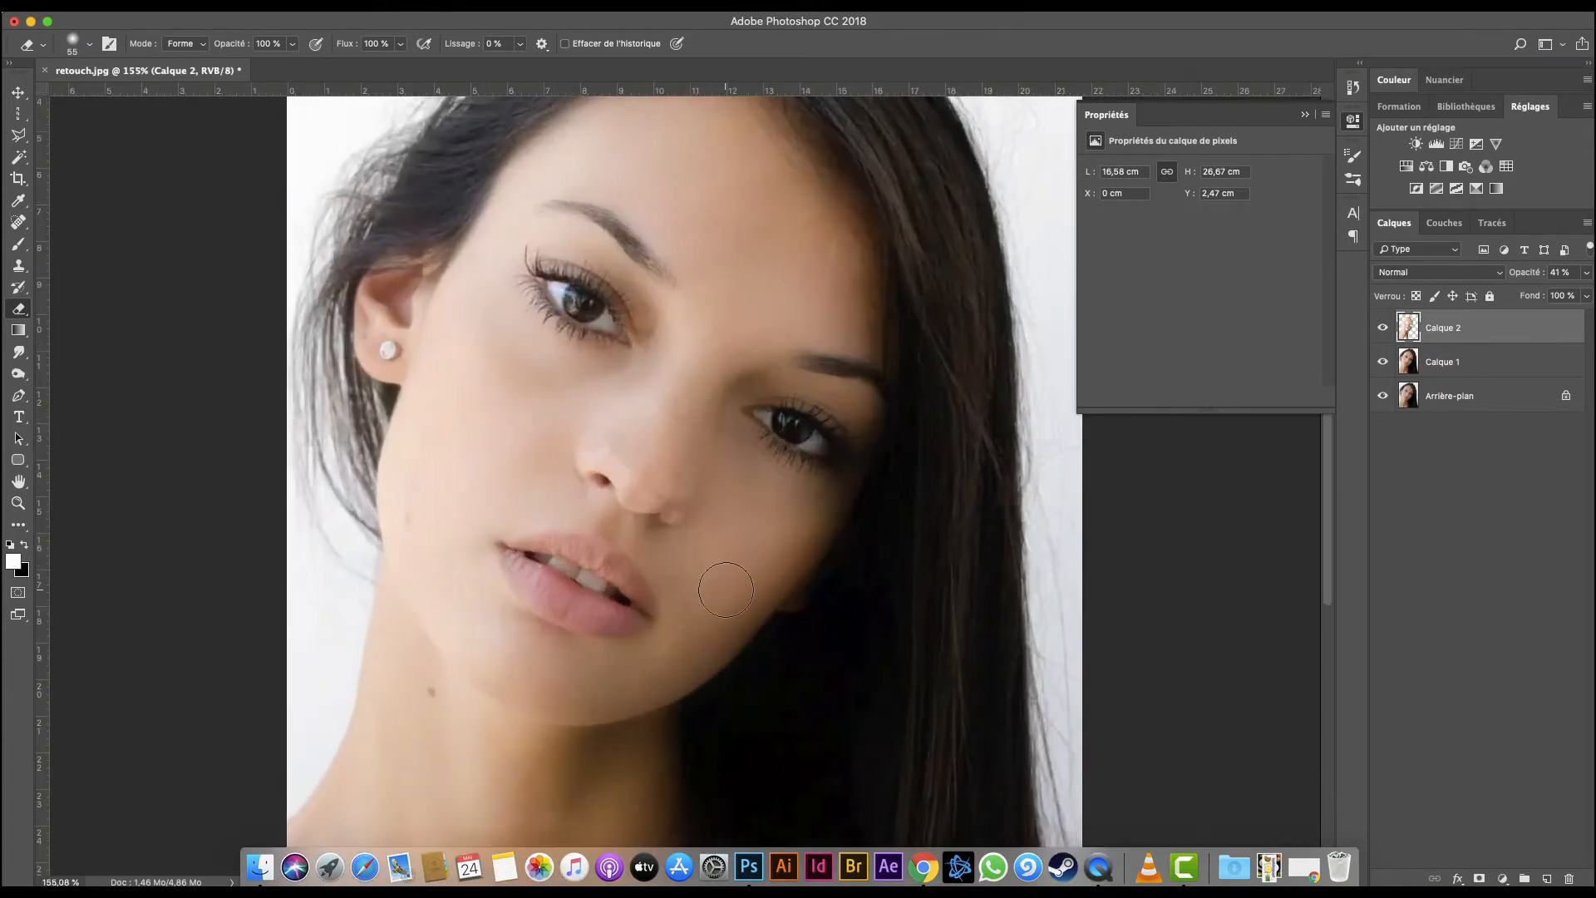
key(j)
right_click(559, 463)
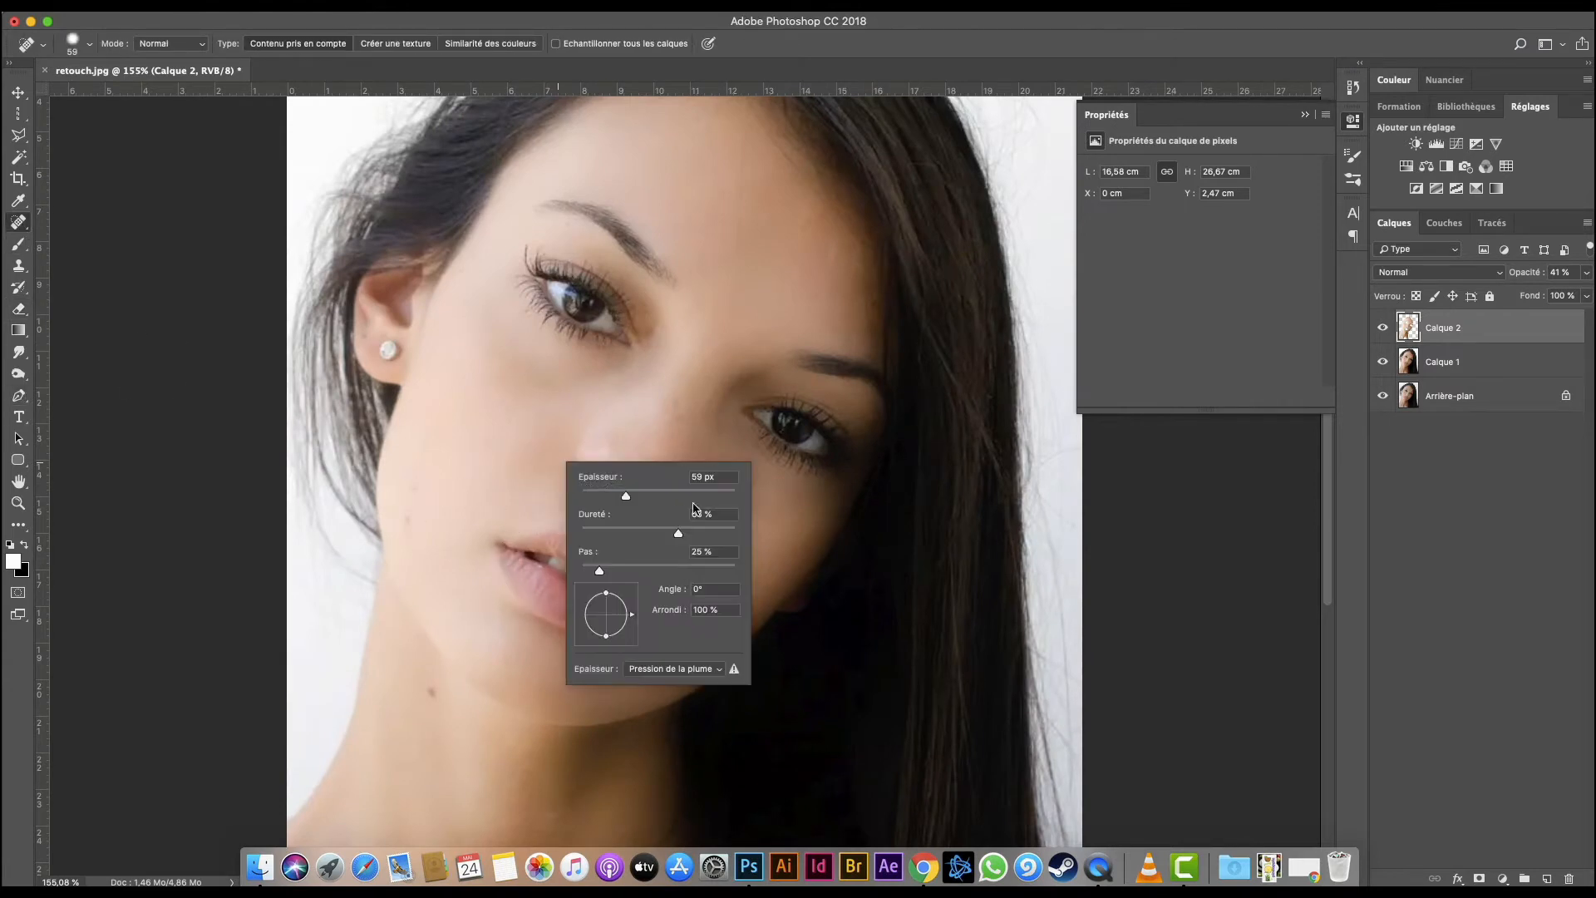
click(1442, 361)
scroll(632, 498, left, 5)
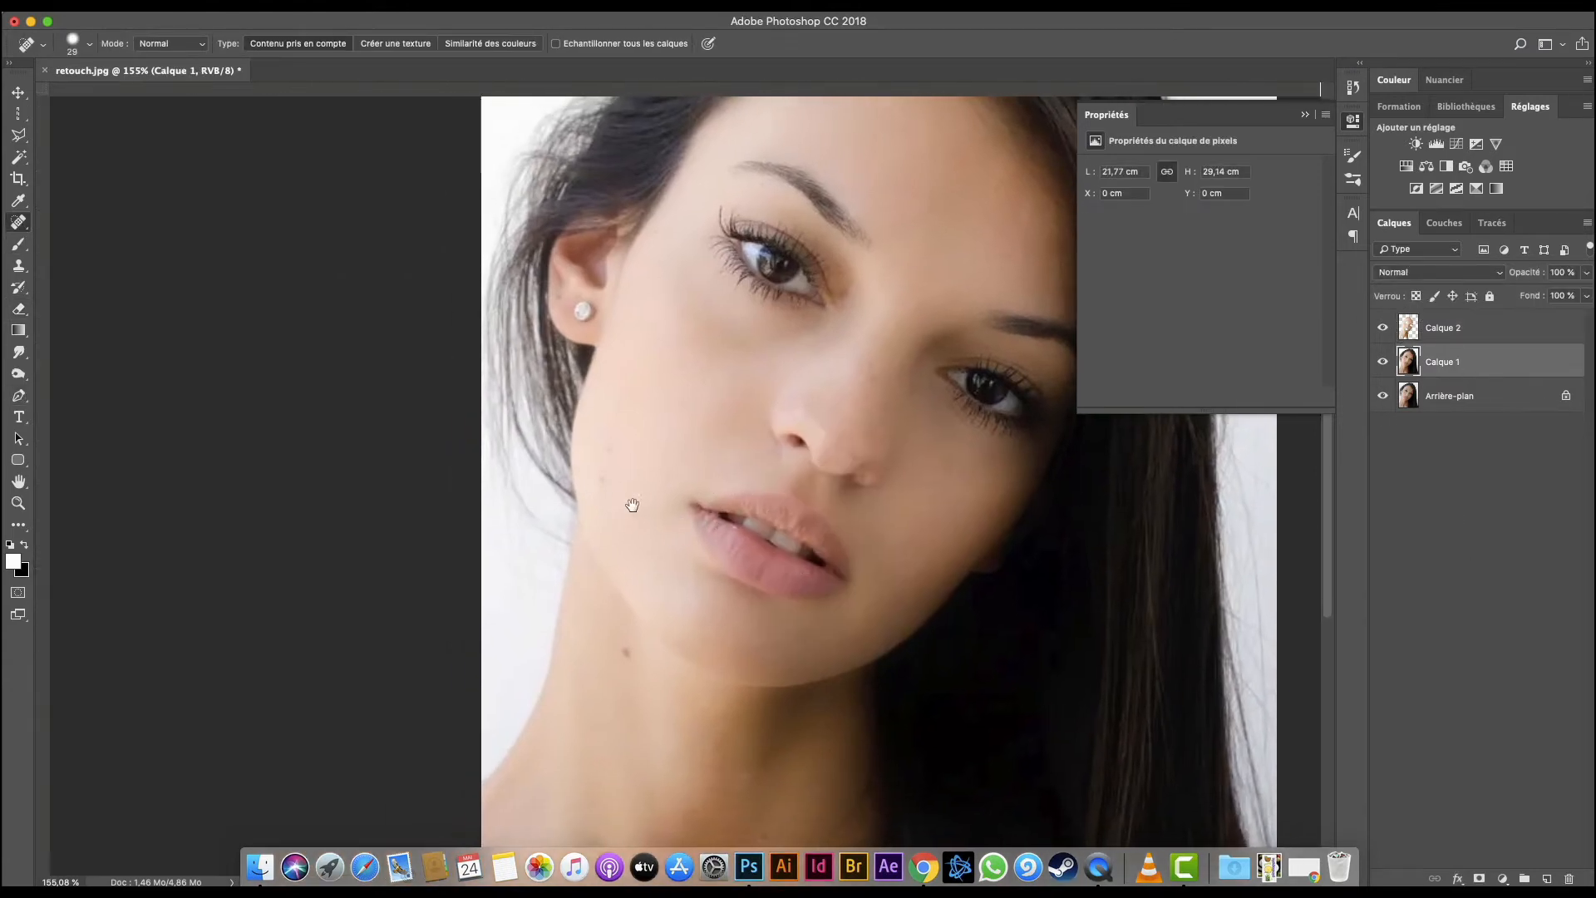
click(622, 447)
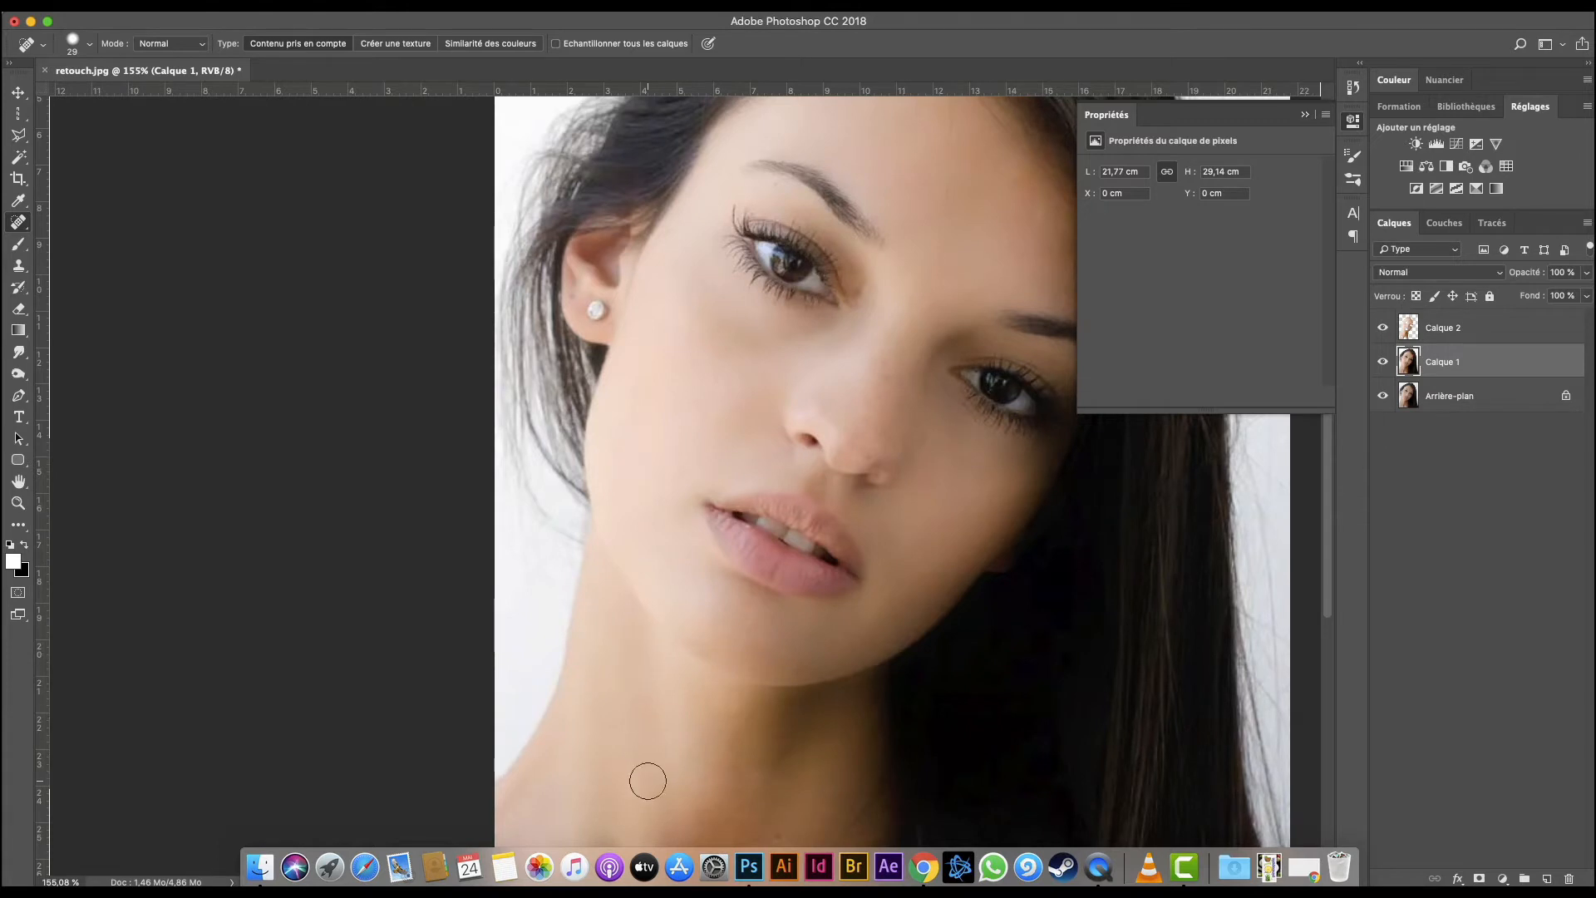
Outline the dark hair area beside the jaw and neck on Calque 1 with the Polygonal Lasso.
scroll(645, 774, down, 2)
scroll(645, 773, right, 3)
scroll(626, 725, right, 2)
scroll(626, 725, up, 1)
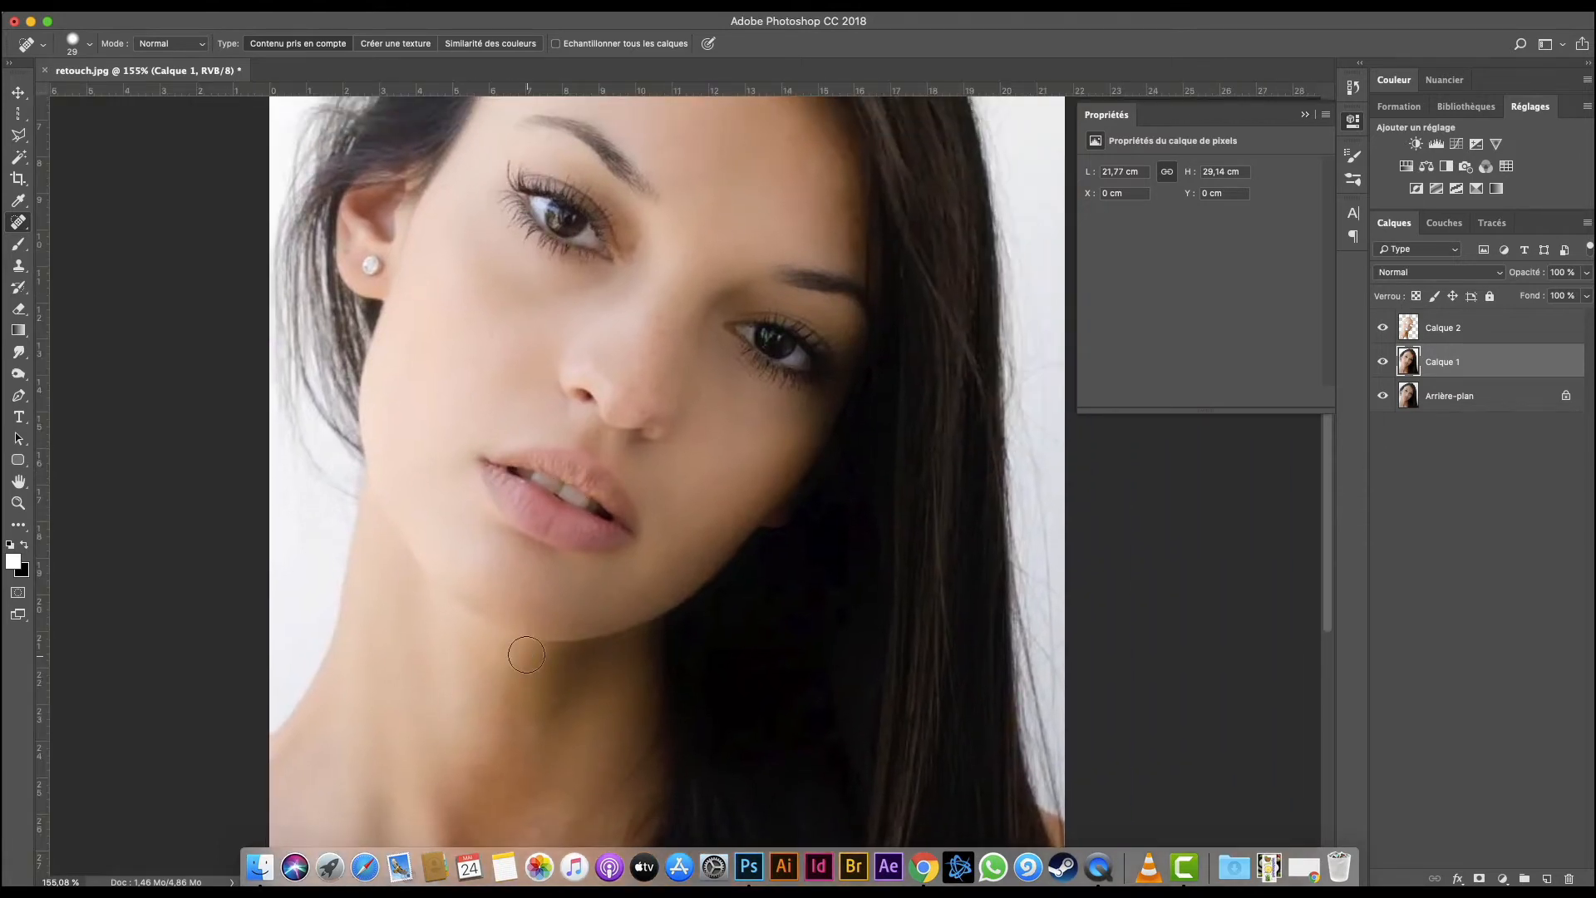
click(18, 114)
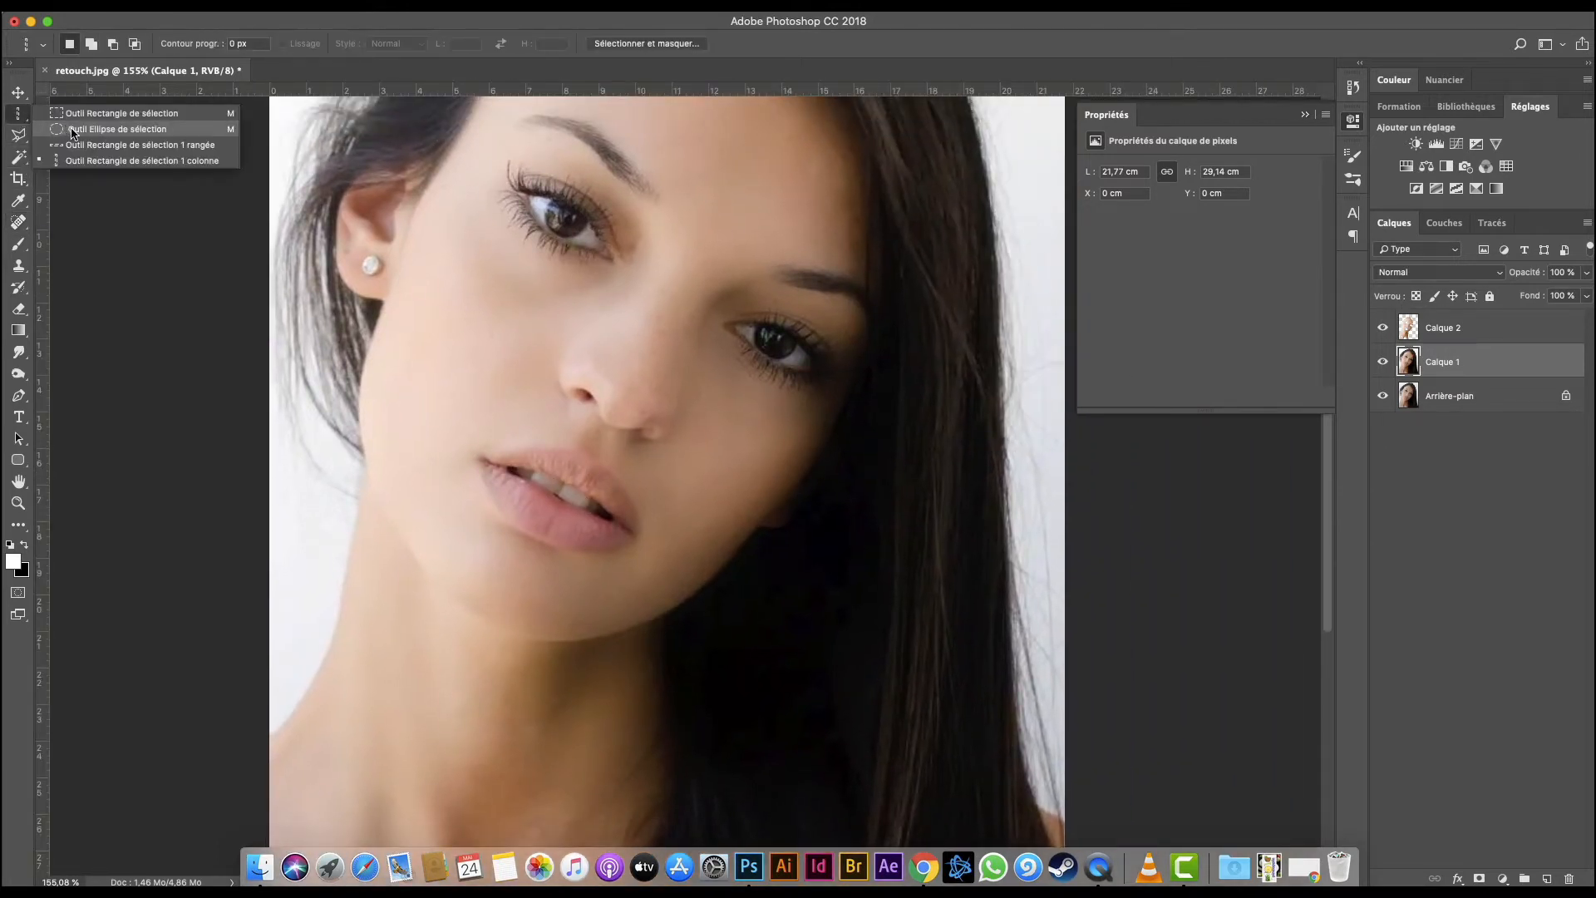
click(83, 131)
click(26, 140)
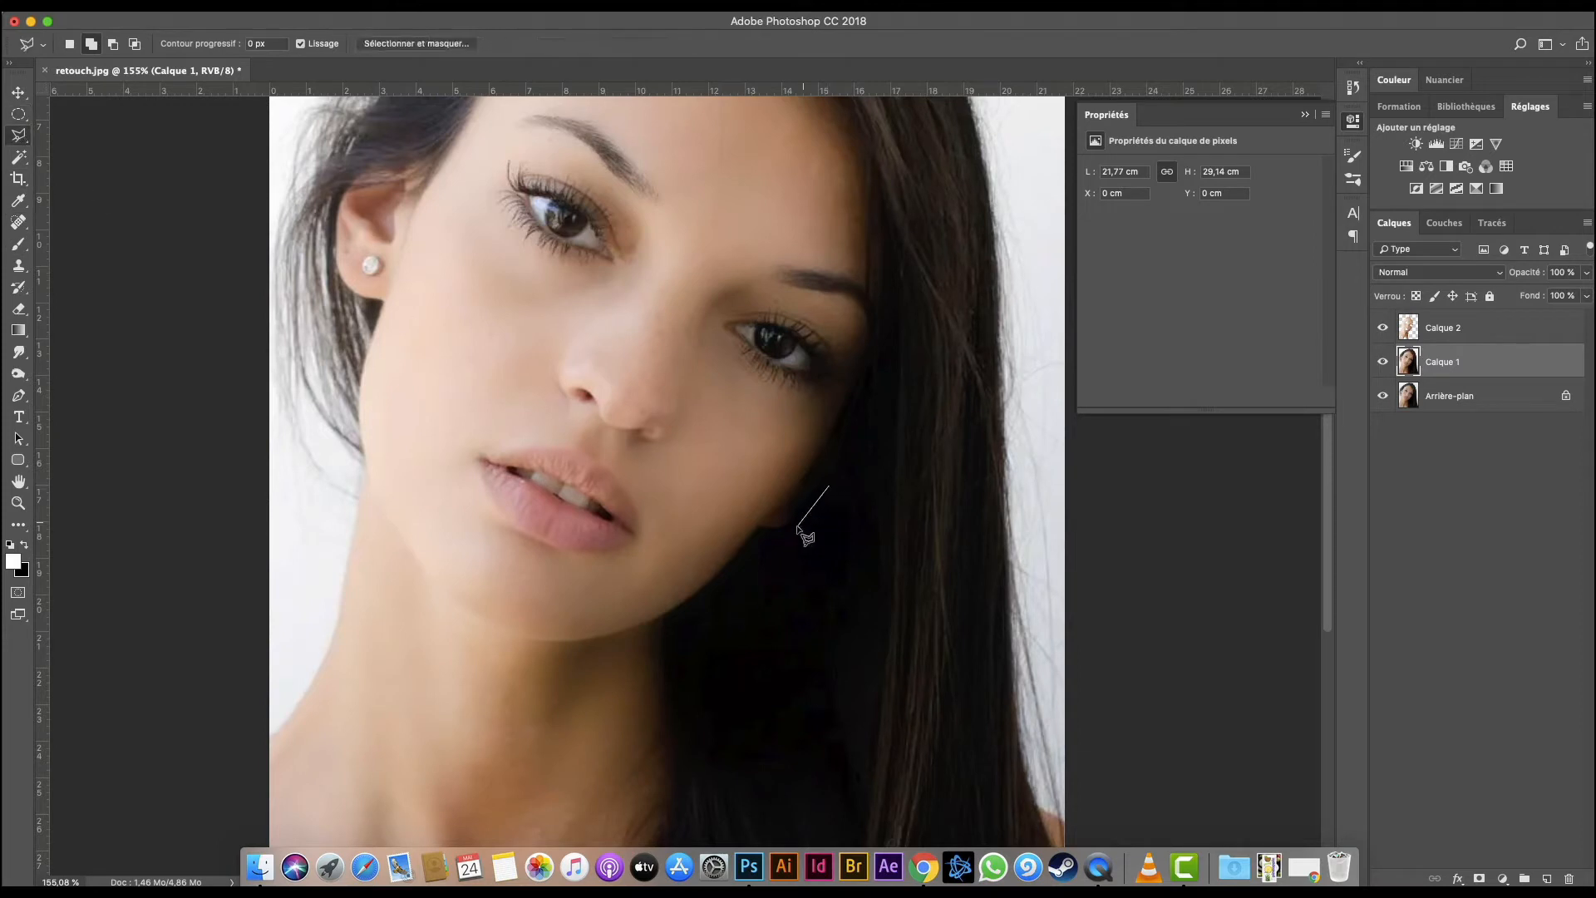
click(725, 595)
click(691, 630)
click(681, 713)
click(705, 753)
click(813, 750)
click(836, 725)
click(833, 672)
click(853, 453)
Copy the selected dark hair area to a new layer and apply a Gaussian Blur to it.
click(478, 4)
mouse_move(632, 246)
click(826, 249)
key(super+j)
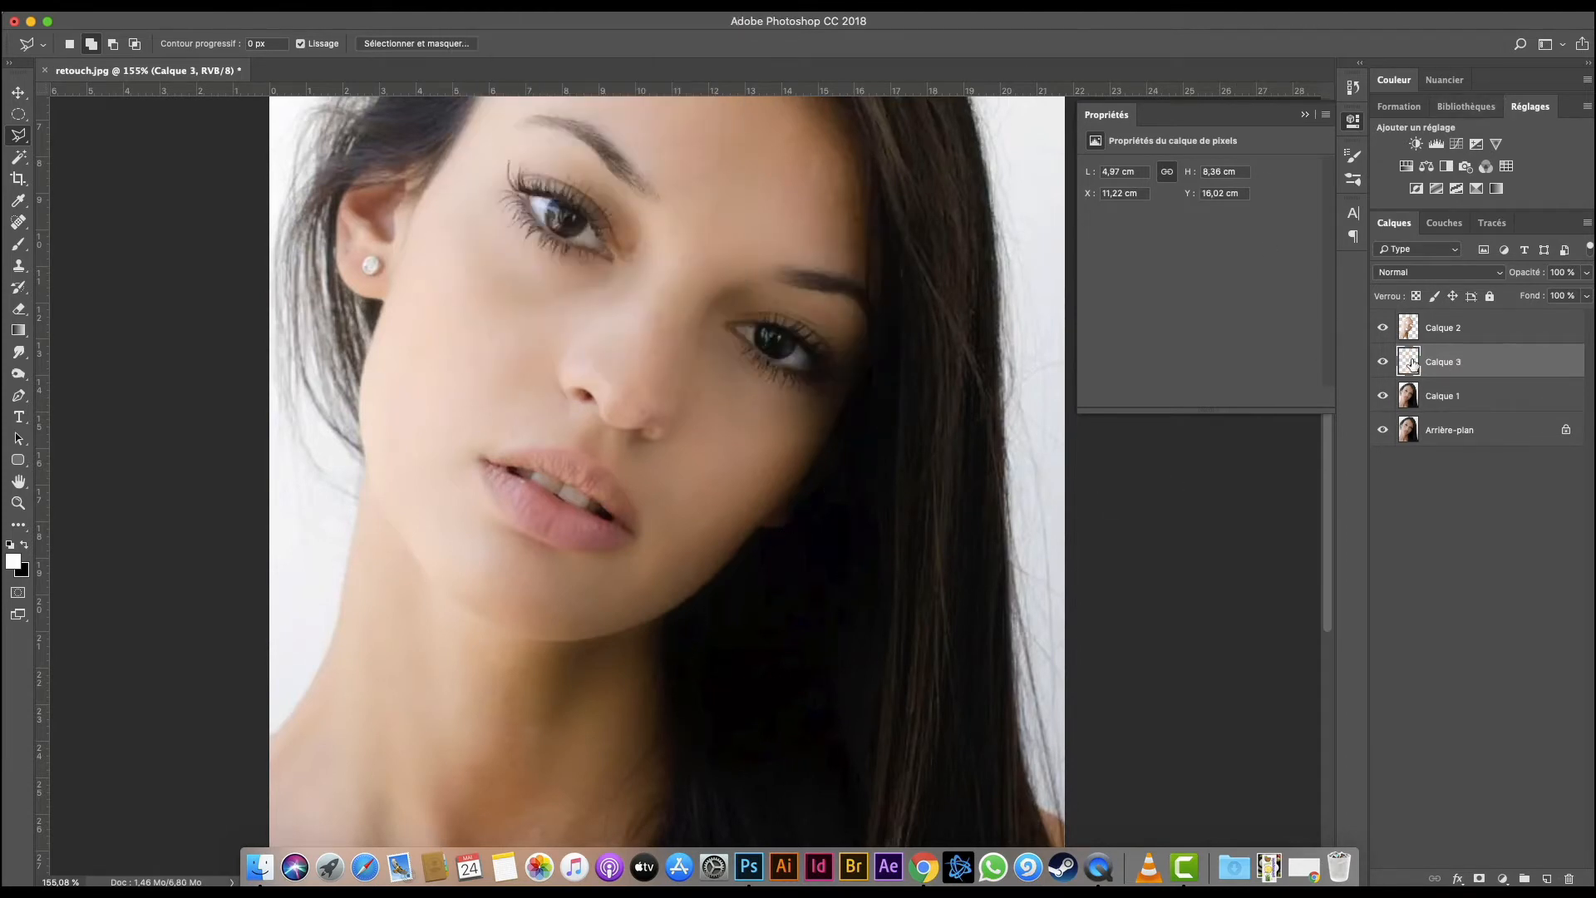
click(478, 5)
mouse_move(631, 243)
click(863, 331)
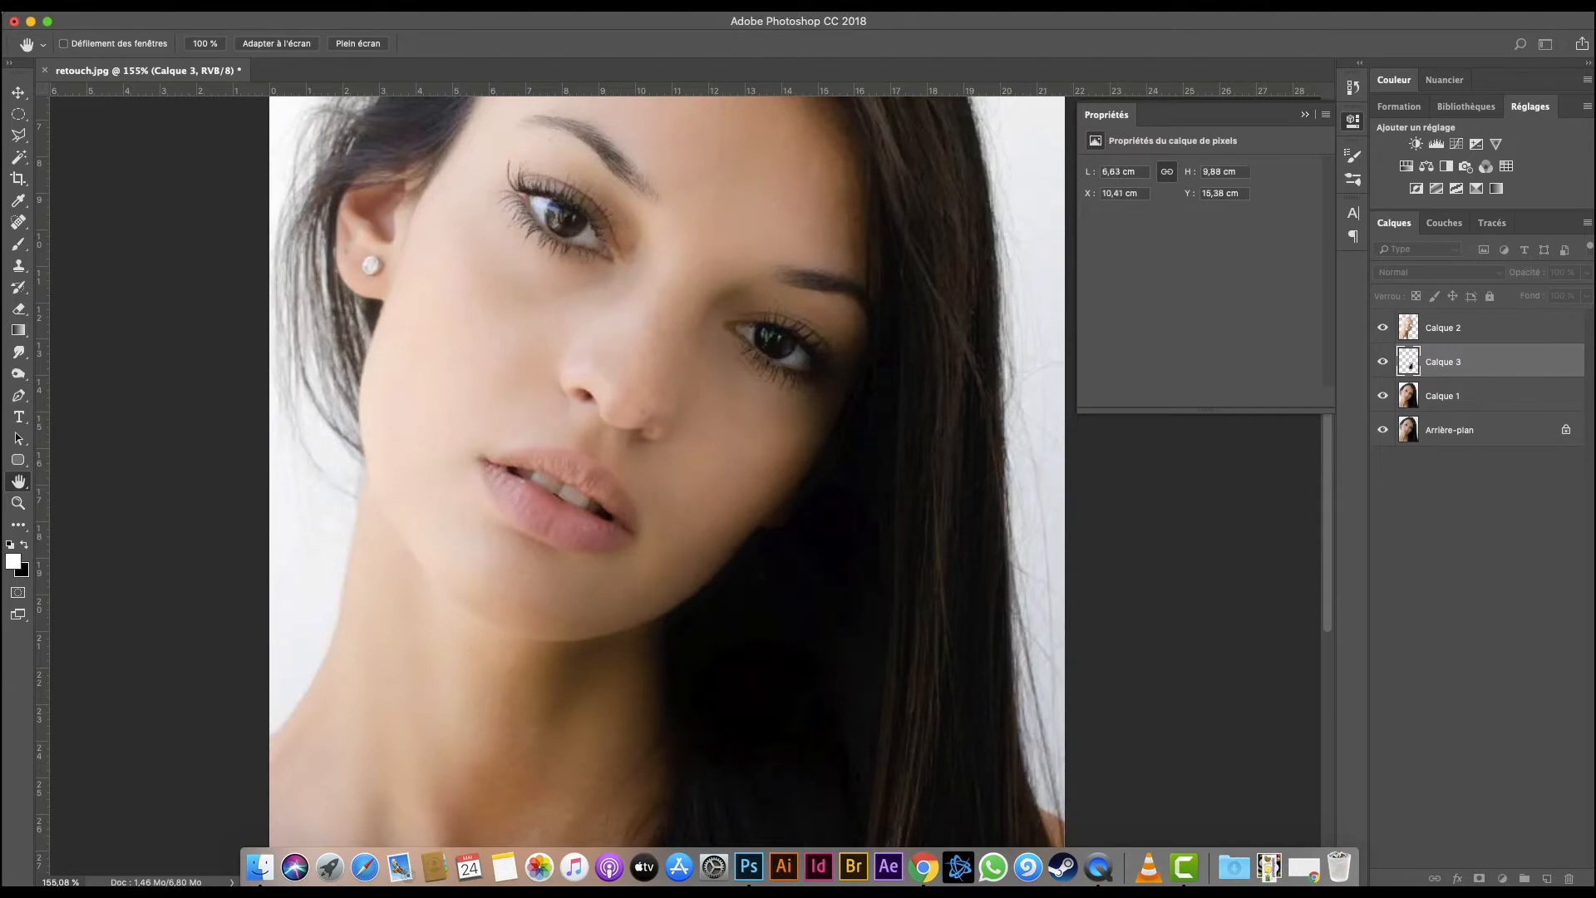
key(l)
Scale the blurred dark layer, Calque 3, to about 287 % and move it up and left over the shaded side of the face.
key(super+t)
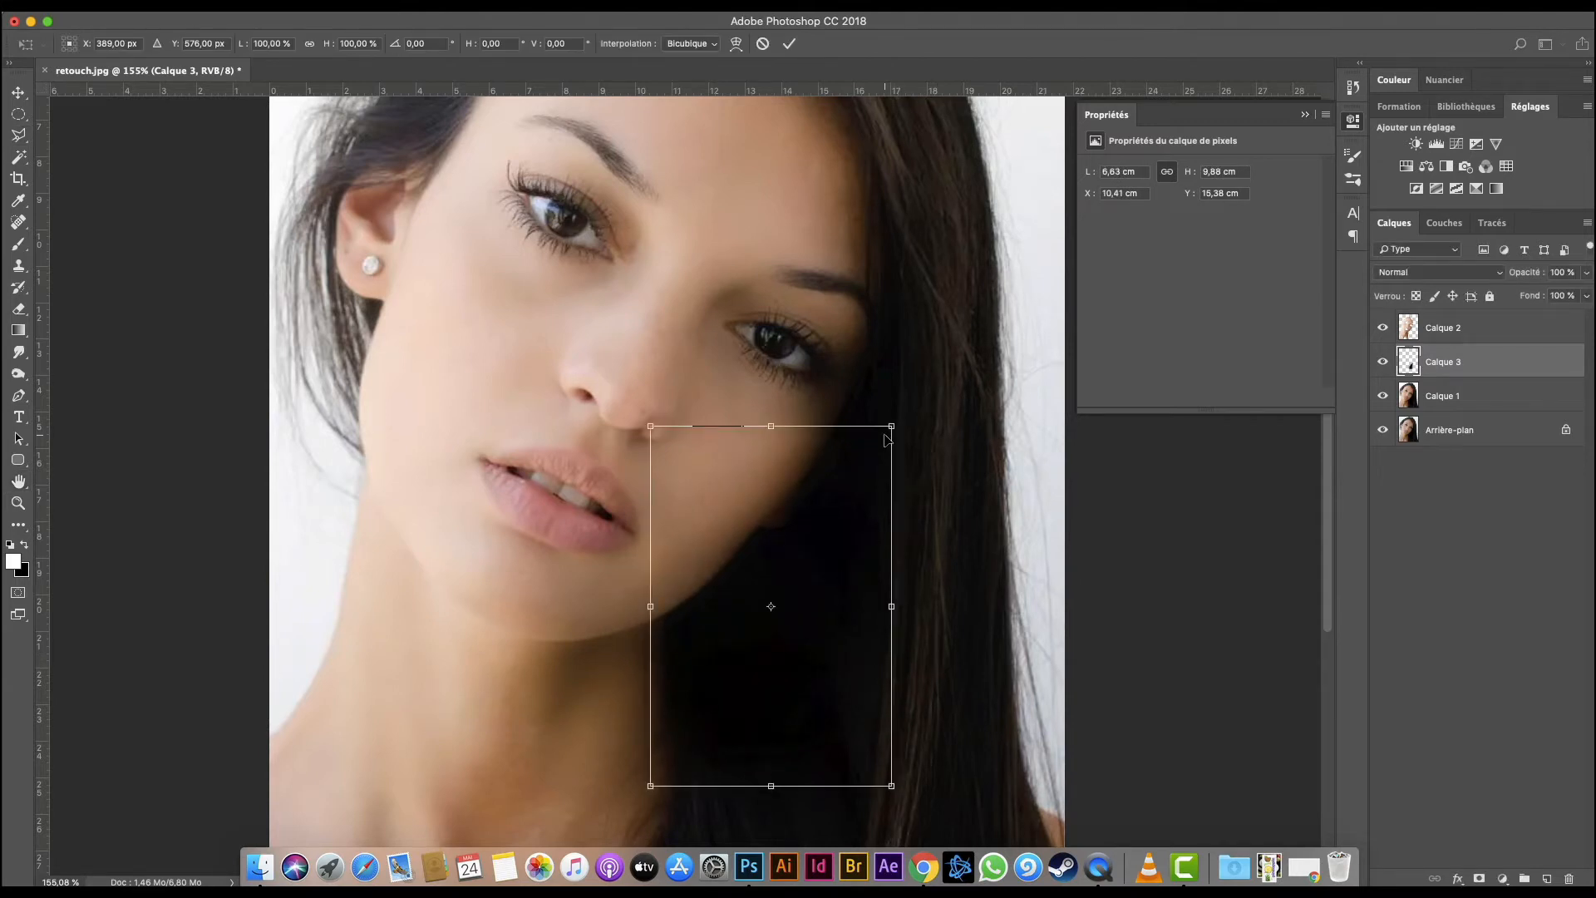
drag(900, 422, 1127, 85)
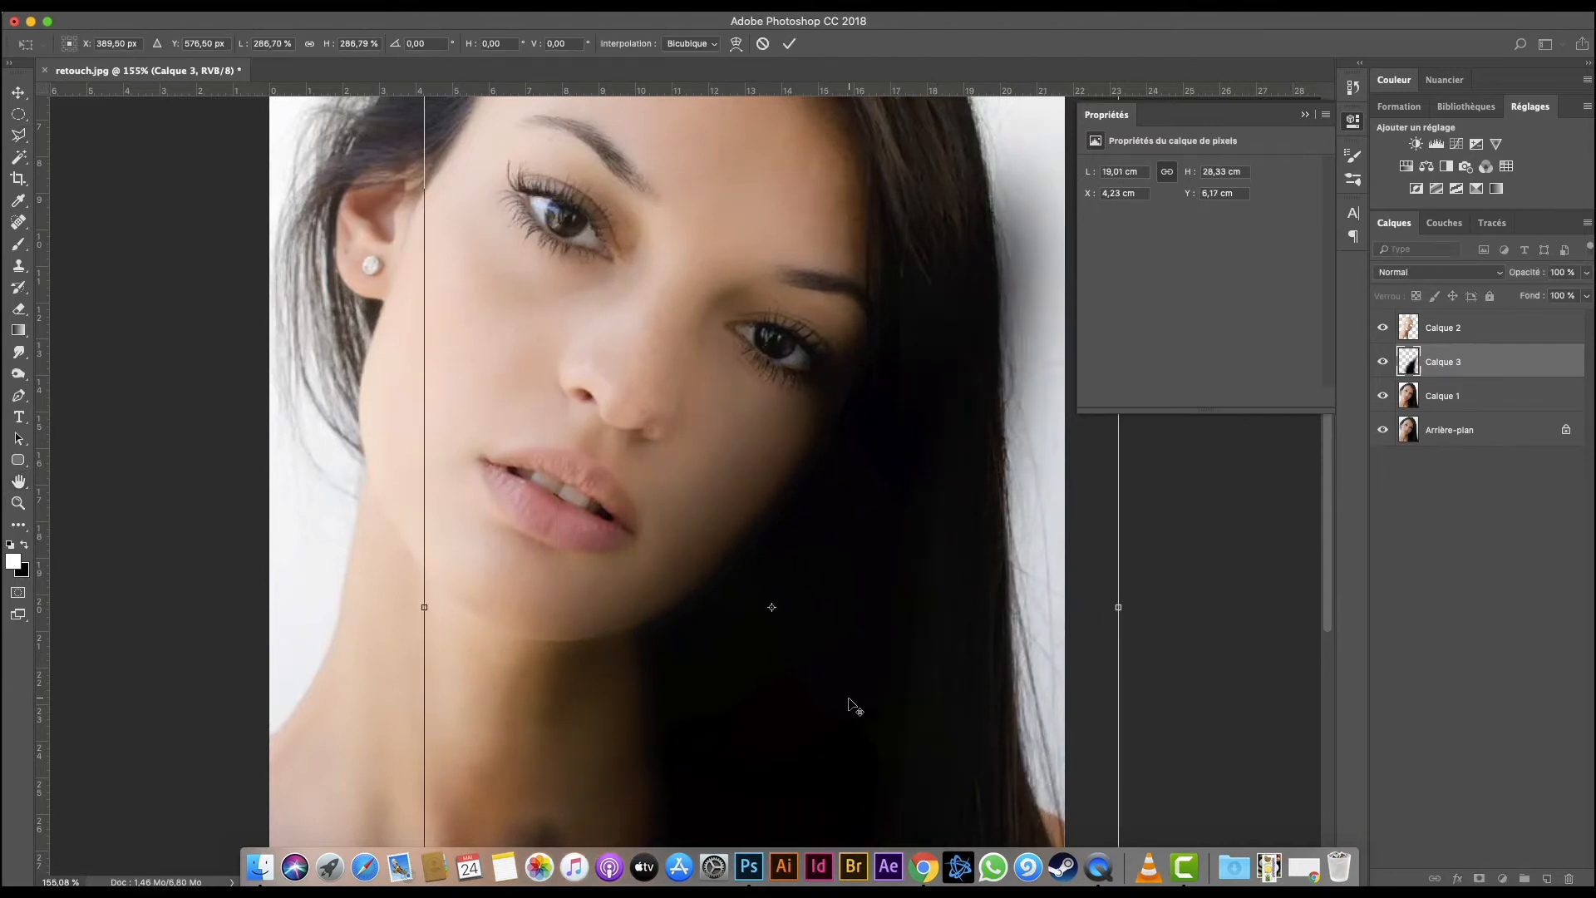
drag(810, 724, 739, 788)
key(Return)
key(l)
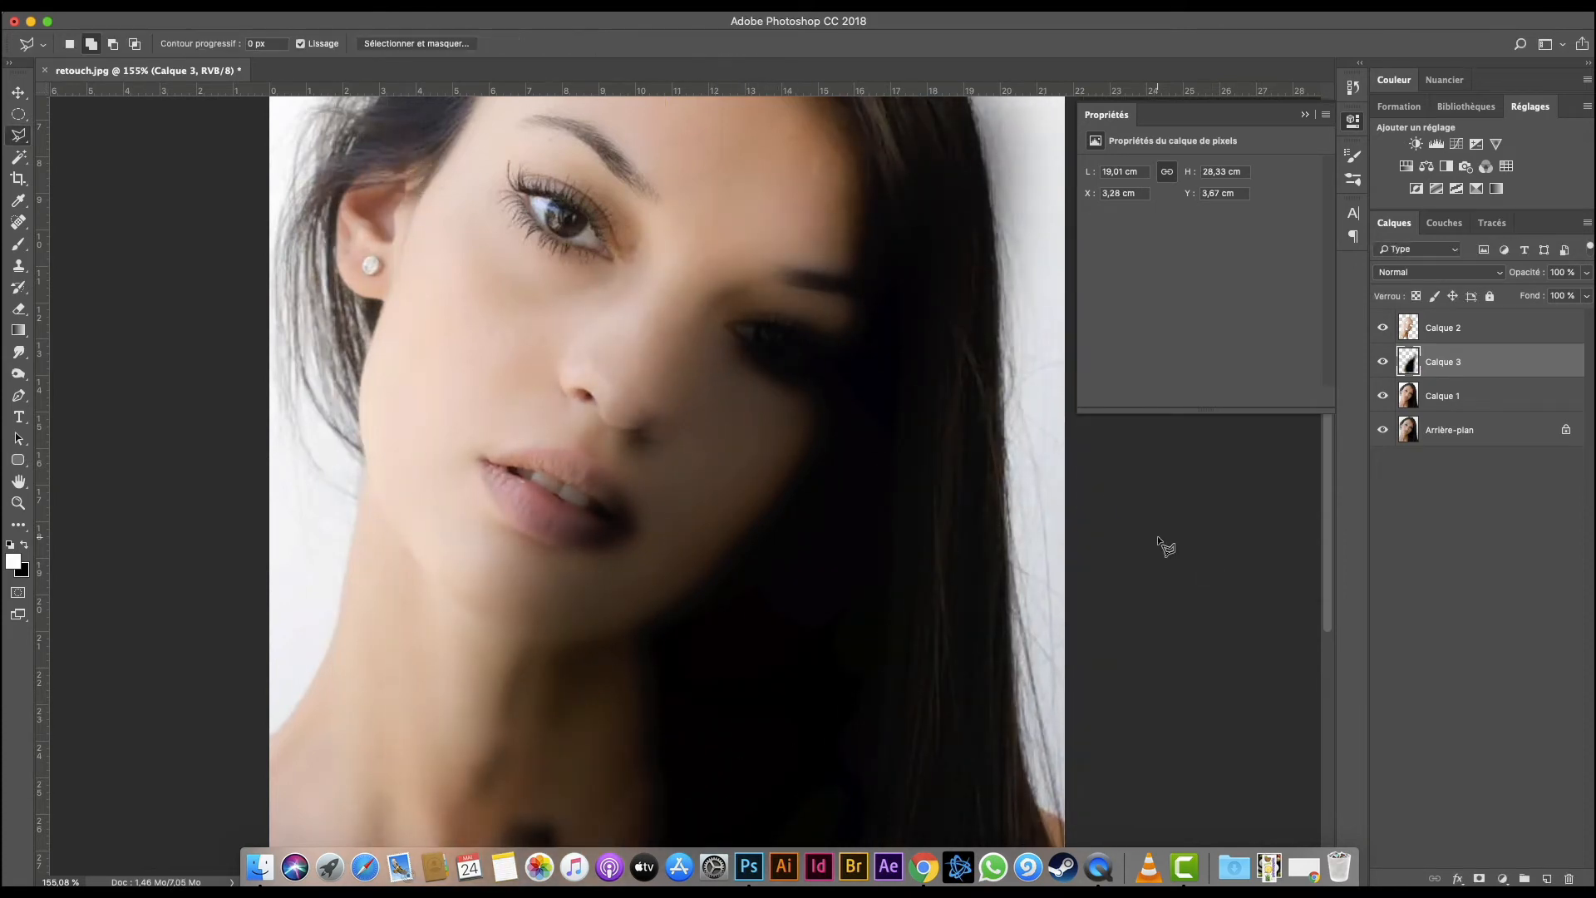
Erase the blurred shadow on Calque 3 from the face and neck with a soft 305 px Eraser.
key(super+1)
key(e)
right_click(666, 515)
click(853, 468)
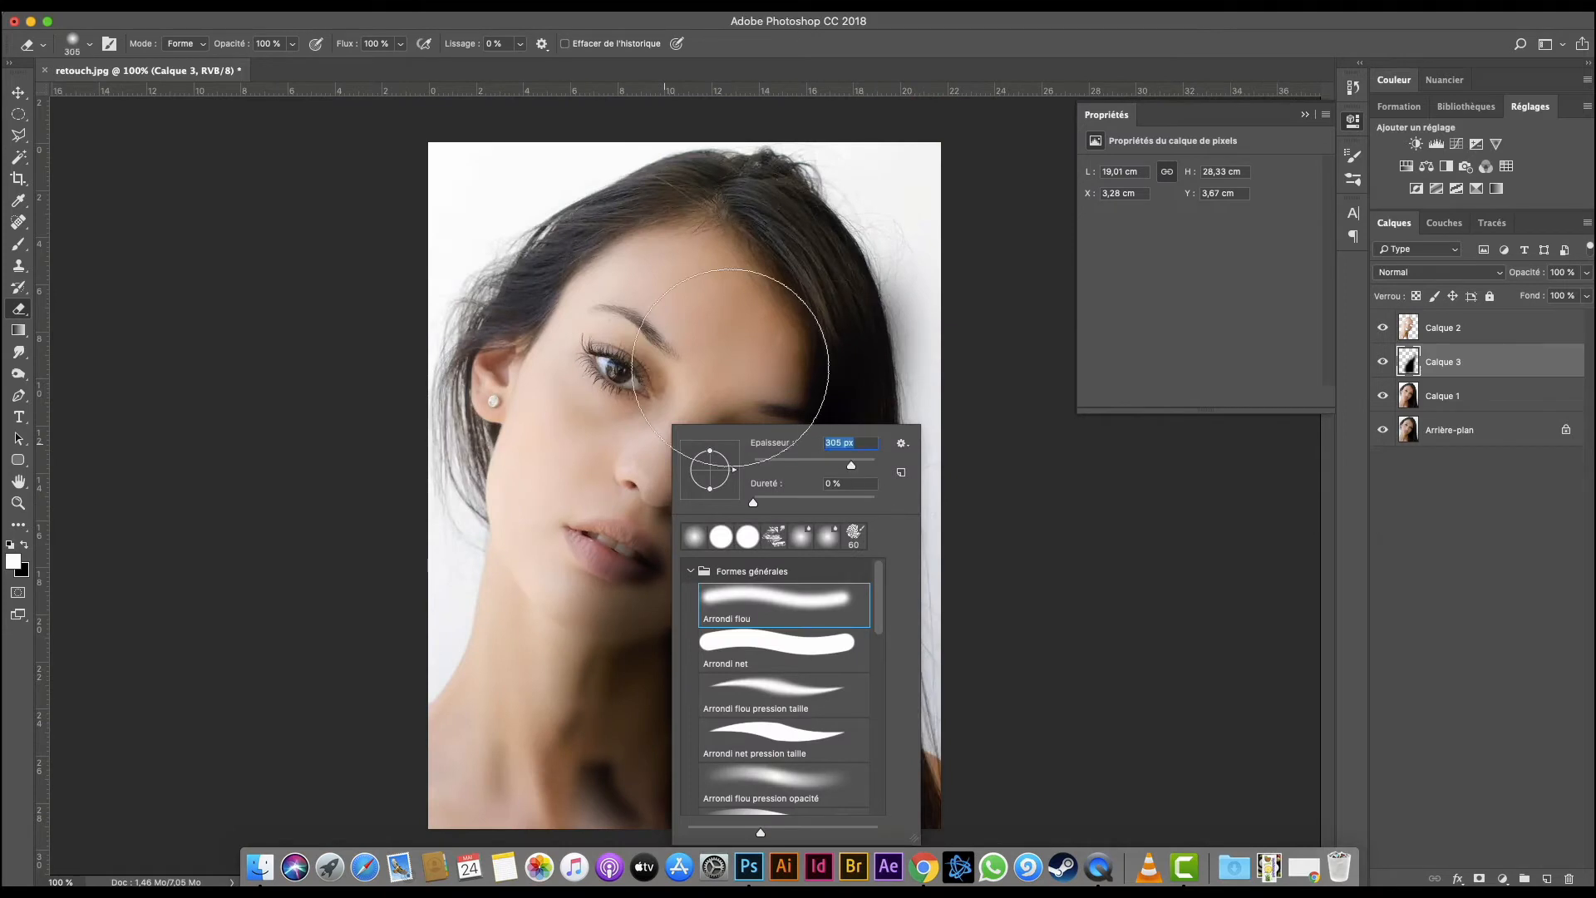
mouse_move(744, 264)
mouse_down()
mouse_move(739, 350)
mouse_move(506, 702)
mouse_move(527, 731)
mouse_move(649, 789)
mouse_up()
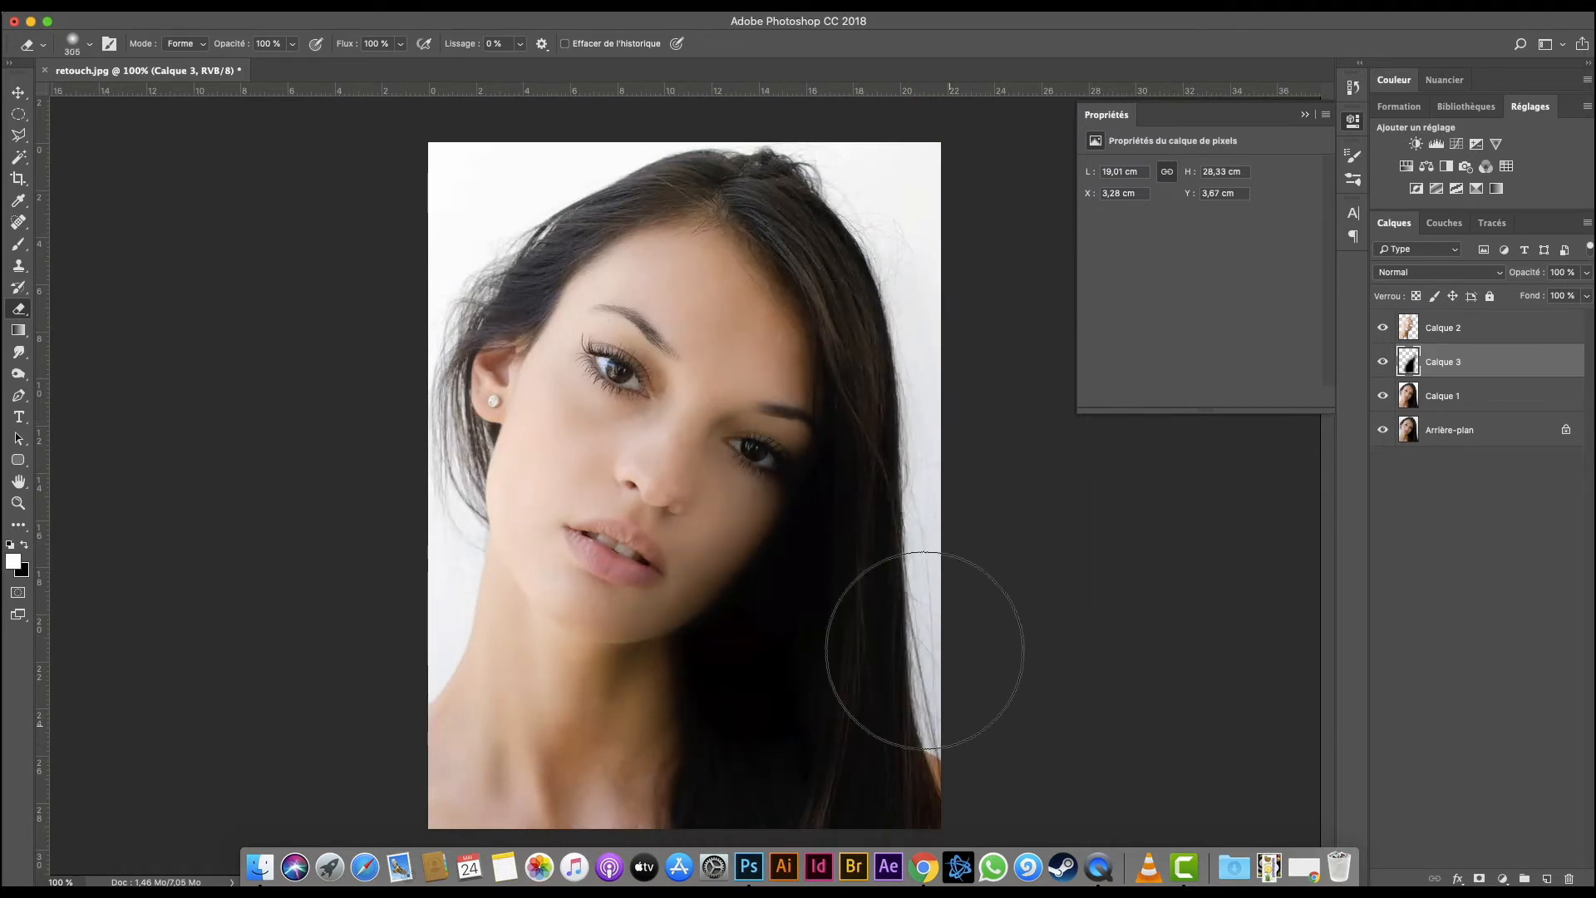
mouse_move(614, 424)
mouse_down()
mouse_move(640, 472)
mouse_move(576, 575)
mouse_move(652, 489)
mouse_move(658, 522)
mouse_move(655, 442)
mouse_move(730, 427)
mouse_up()
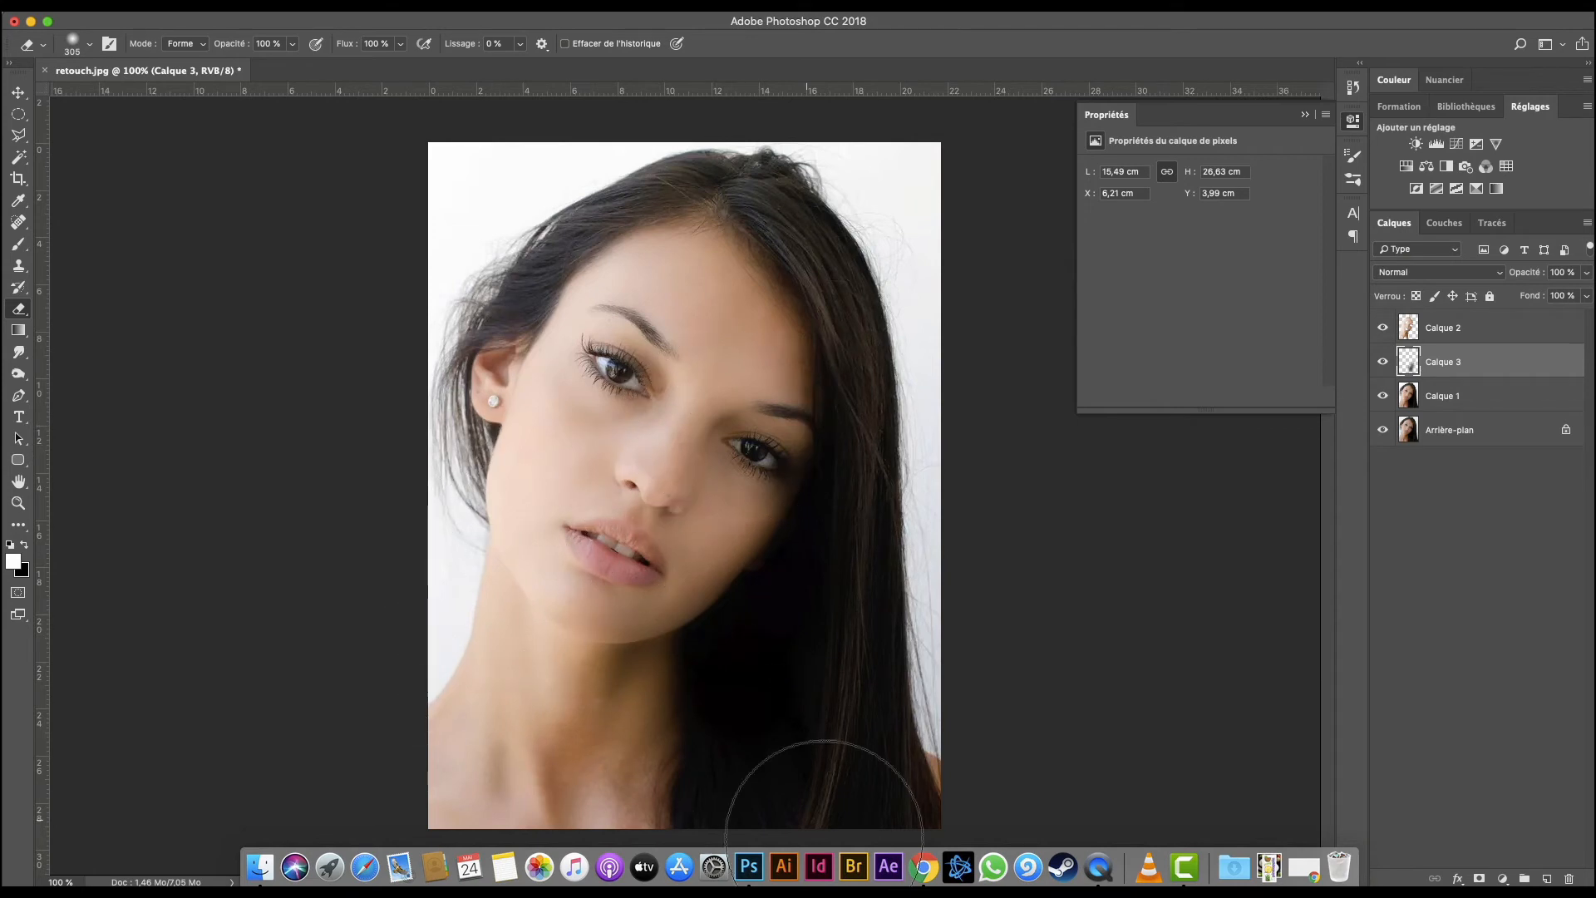
Enlarge the Calque 3 shadow to about 24.62 by 42.33 cm and reposition it over the shaded side.
key(ctrl+t)
drag(940, 238, 1156, 75)
mouse_move(864, 613)
mouse_down()
mouse_move(781, 627)
mouse_move(802, 636)
mouse_up()
key(Return)
Erase the excess of the enlarged shadow over the face and neck with a soft 237 px Eraser.
right_click(689, 553)
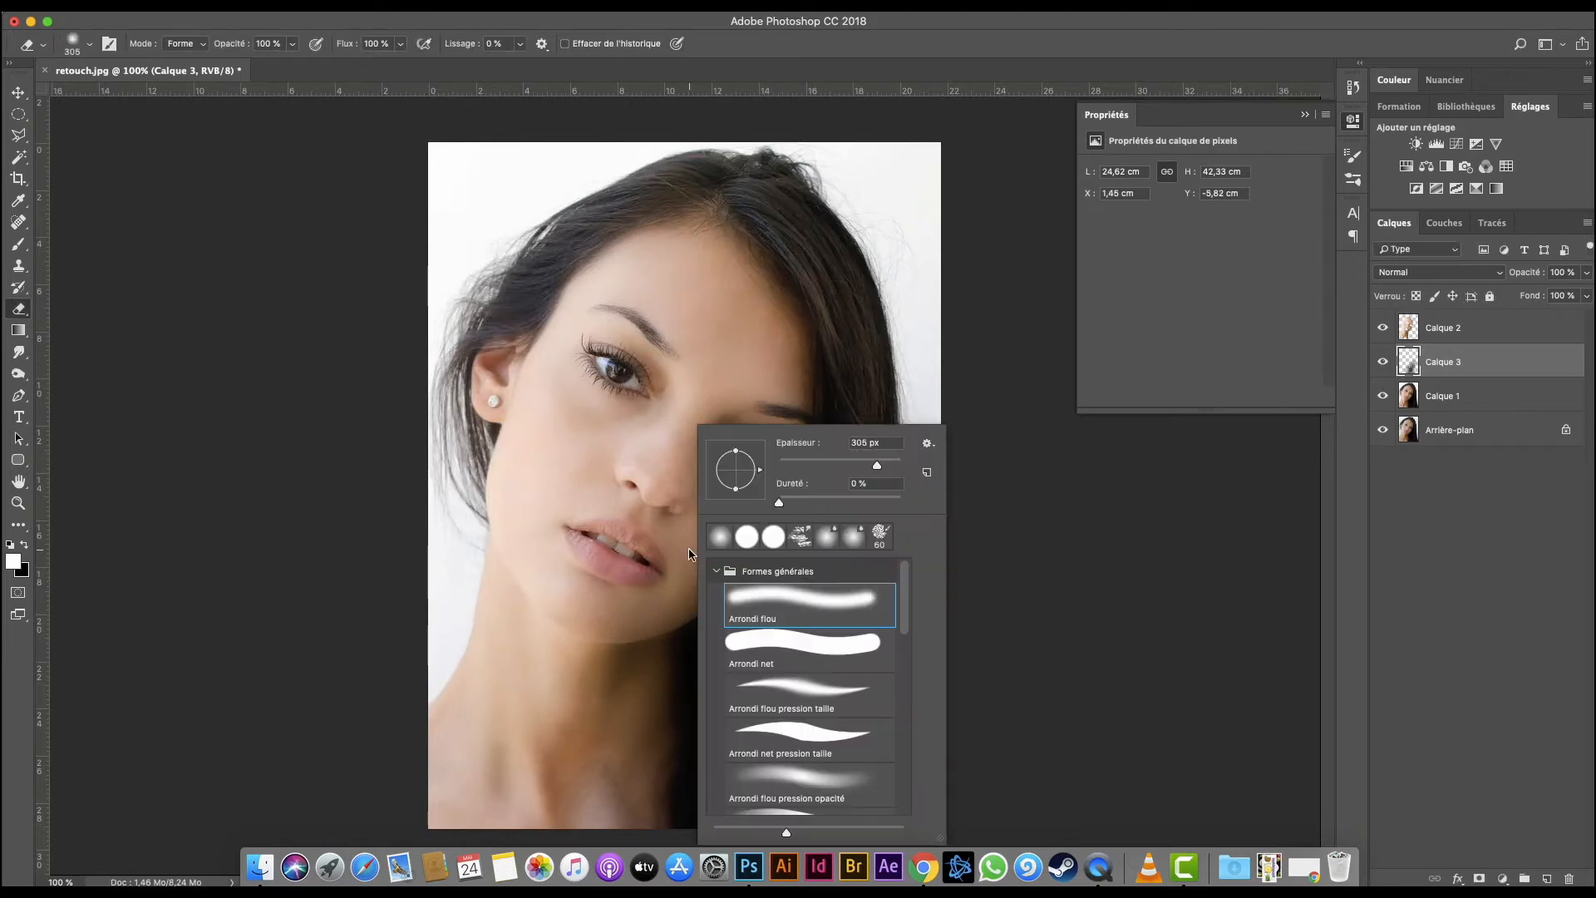
drag(875, 472, 868, 473)
key(Return)
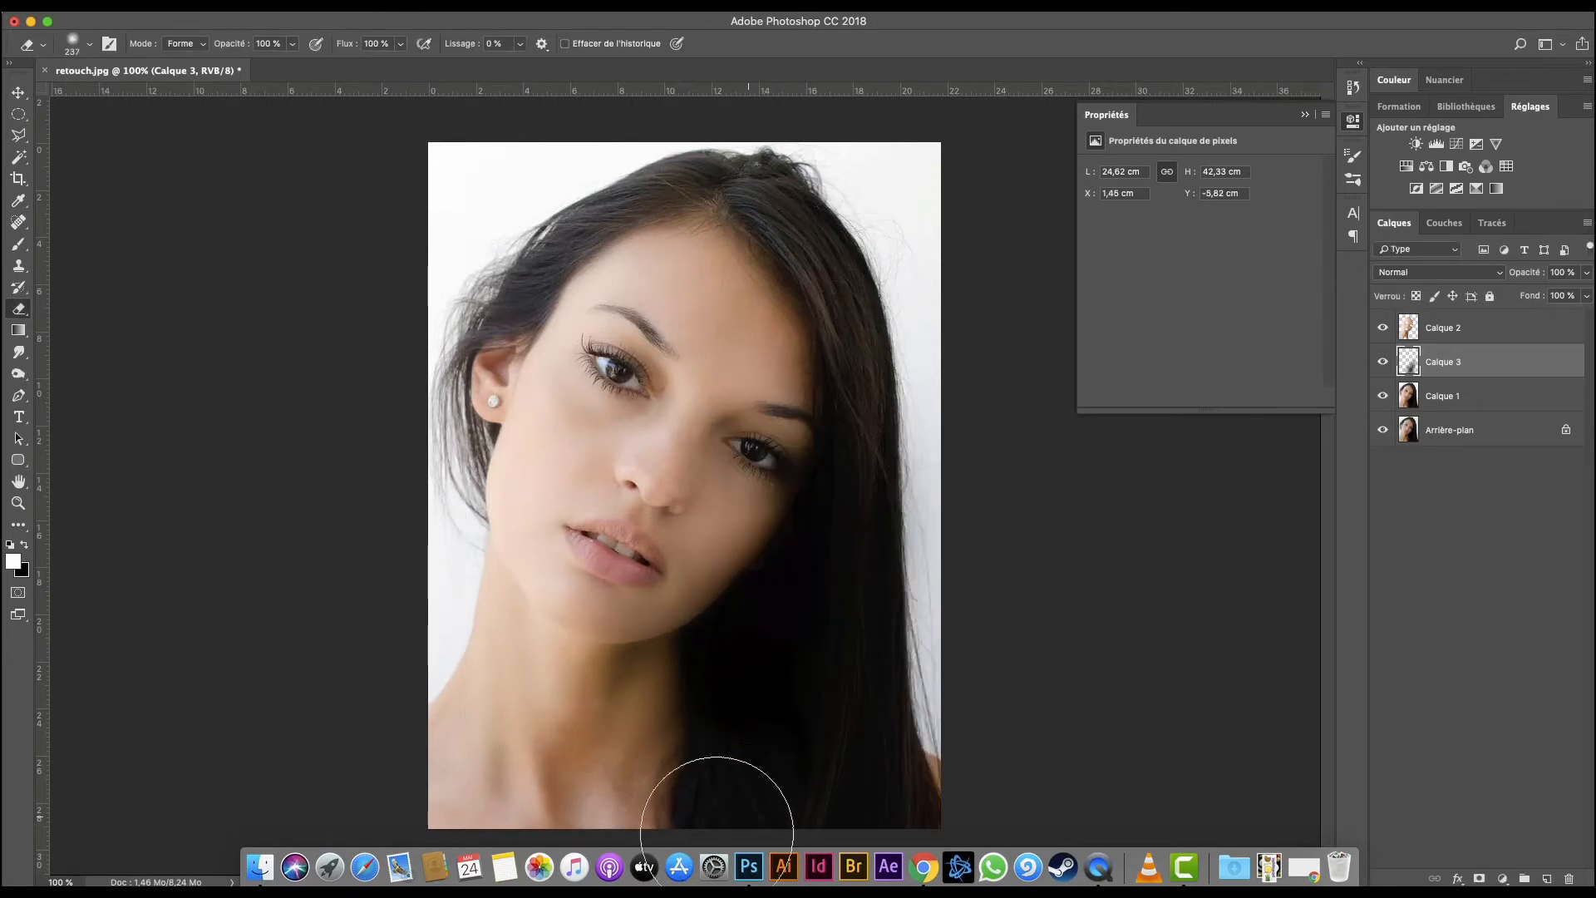
drag(527, 786, 535, 748)
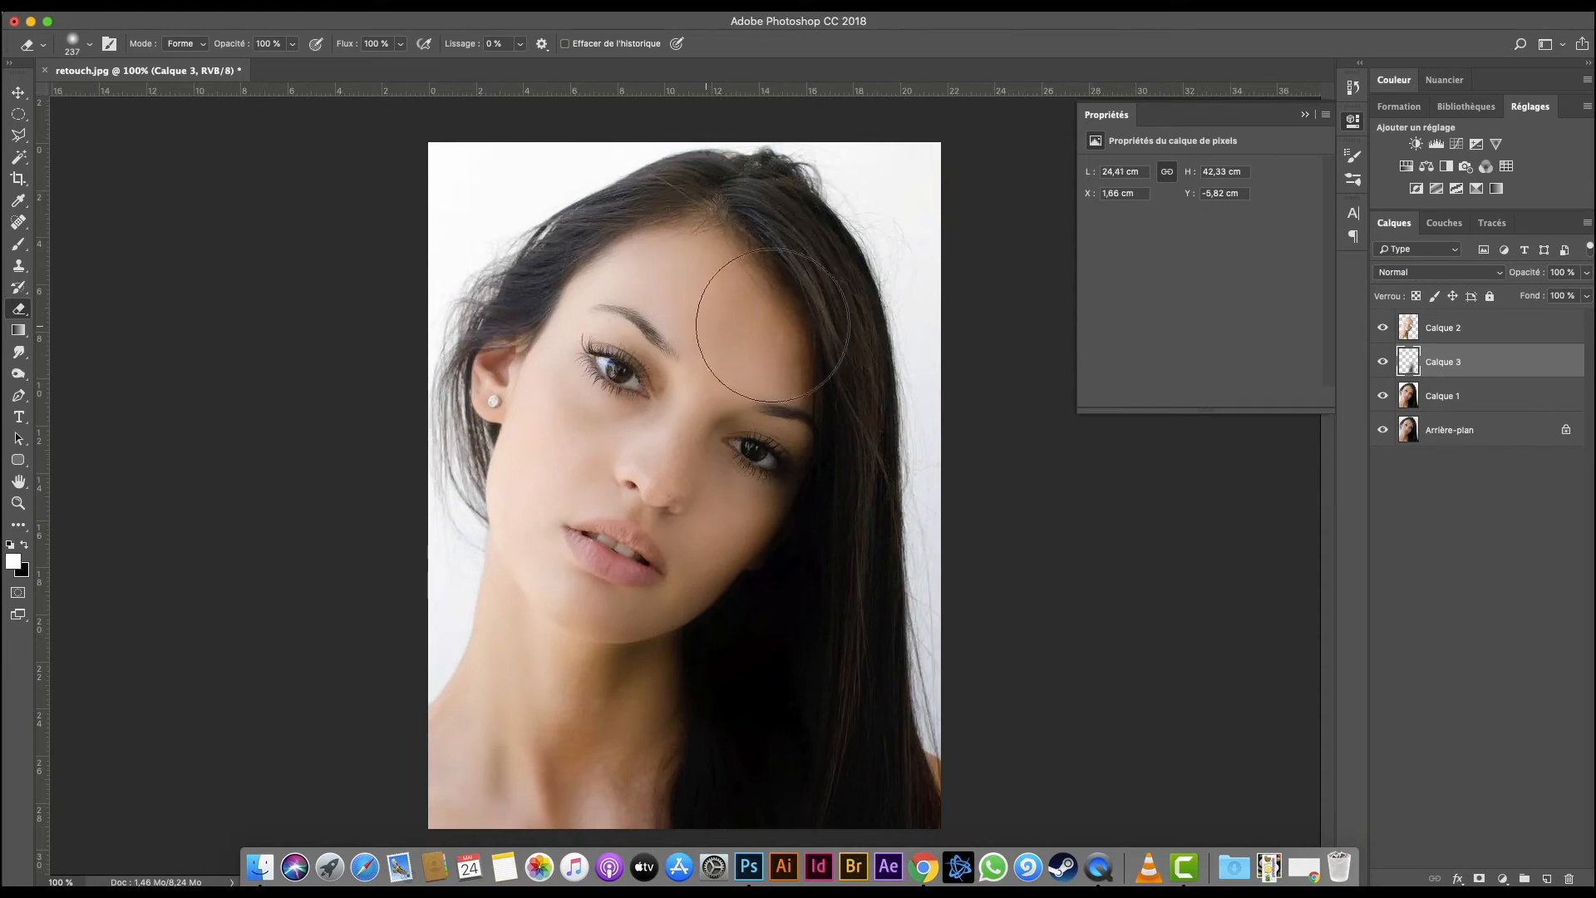
Add a new layer above Calque 3, sample the lower lip colour and brighten the foreground colour to fd7c7c.
scroll(681, 451, up, 3)
key(v)
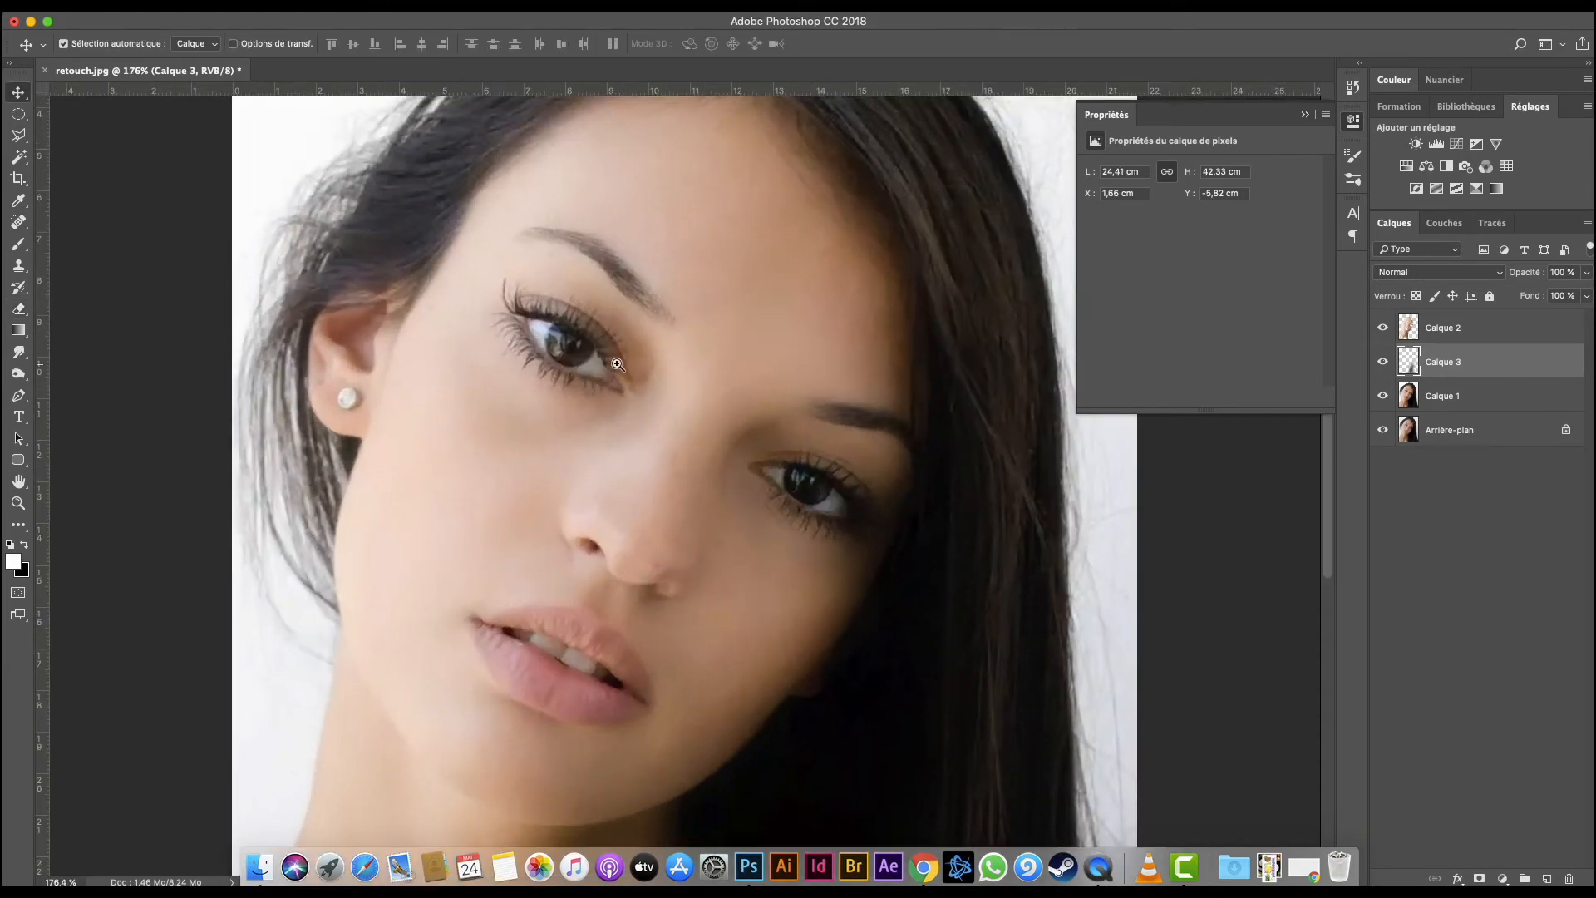
scroll(729, 527, up, 1)
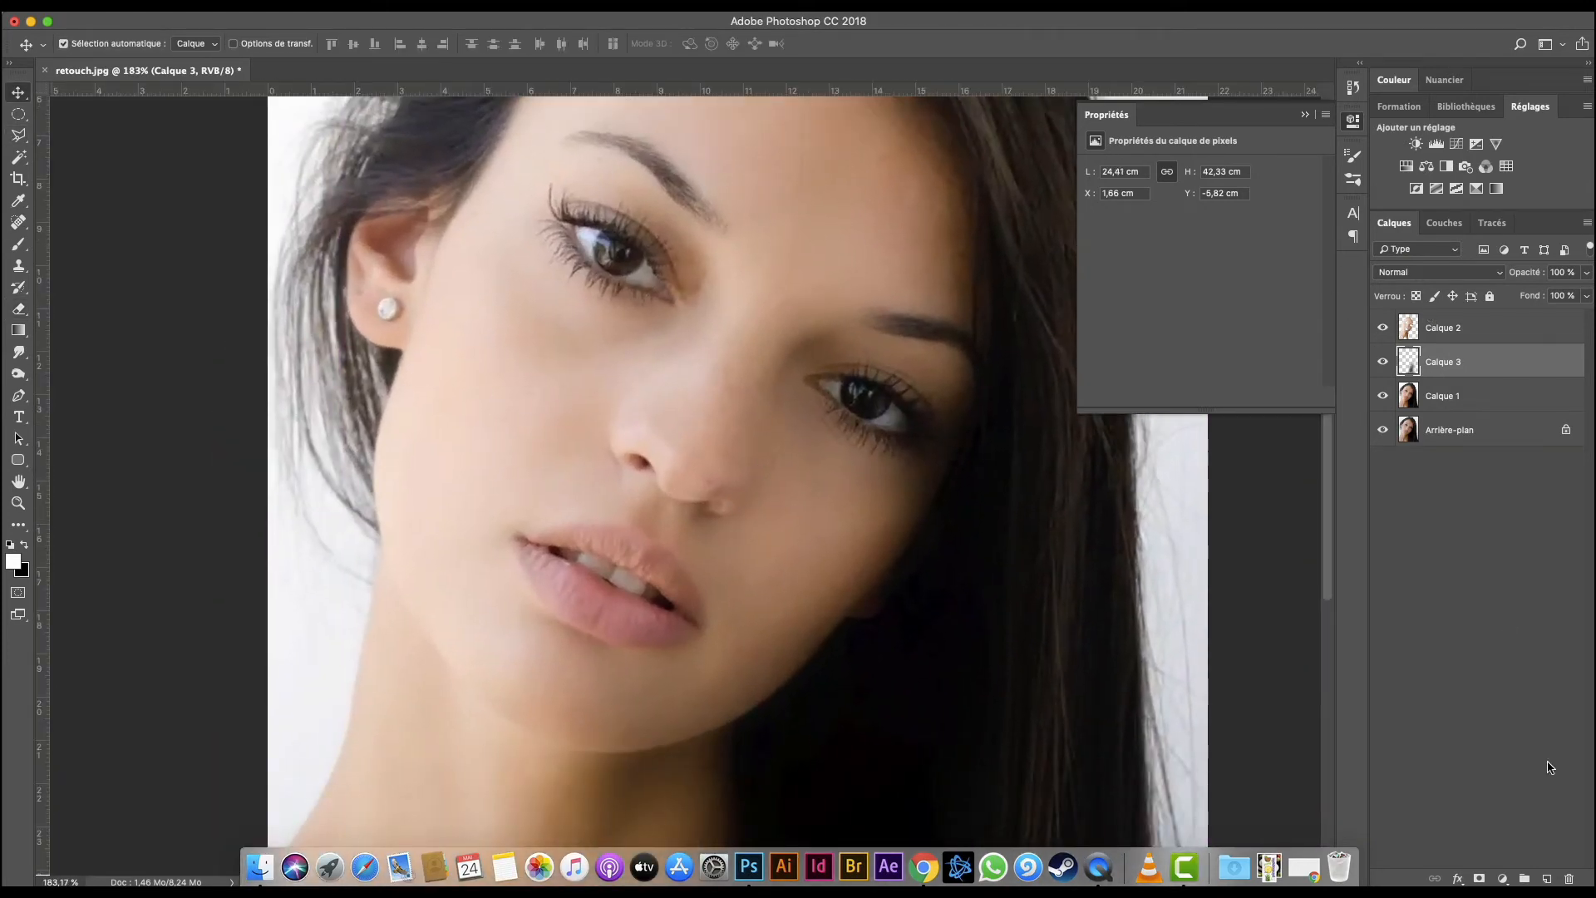
click(1547, 879)
key(i)
click(623, 614)
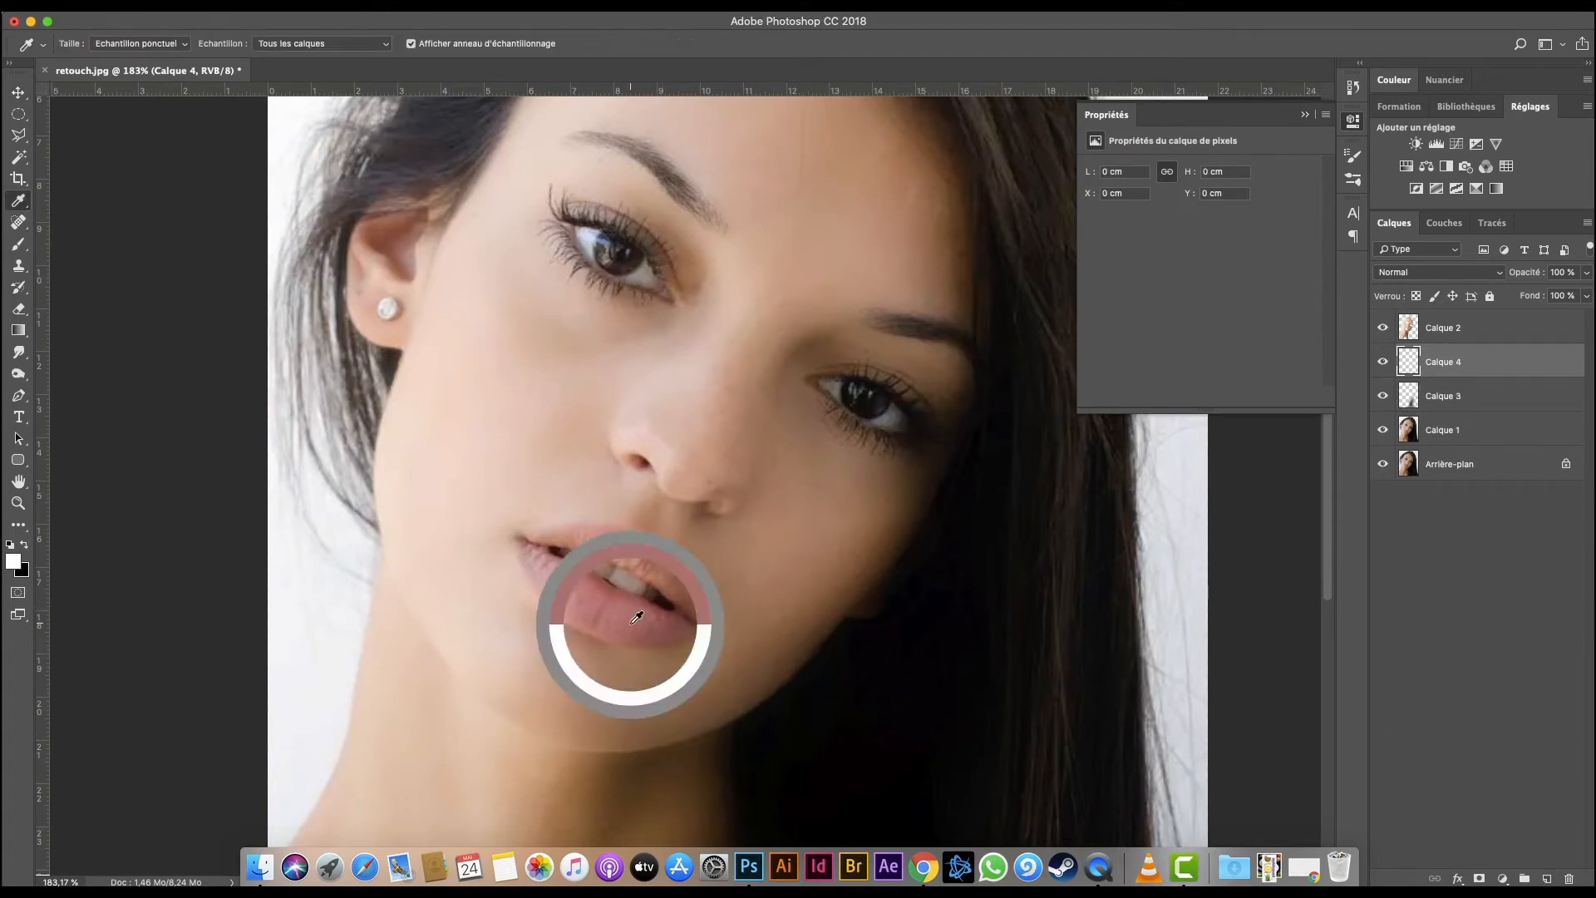
click(13, 562)
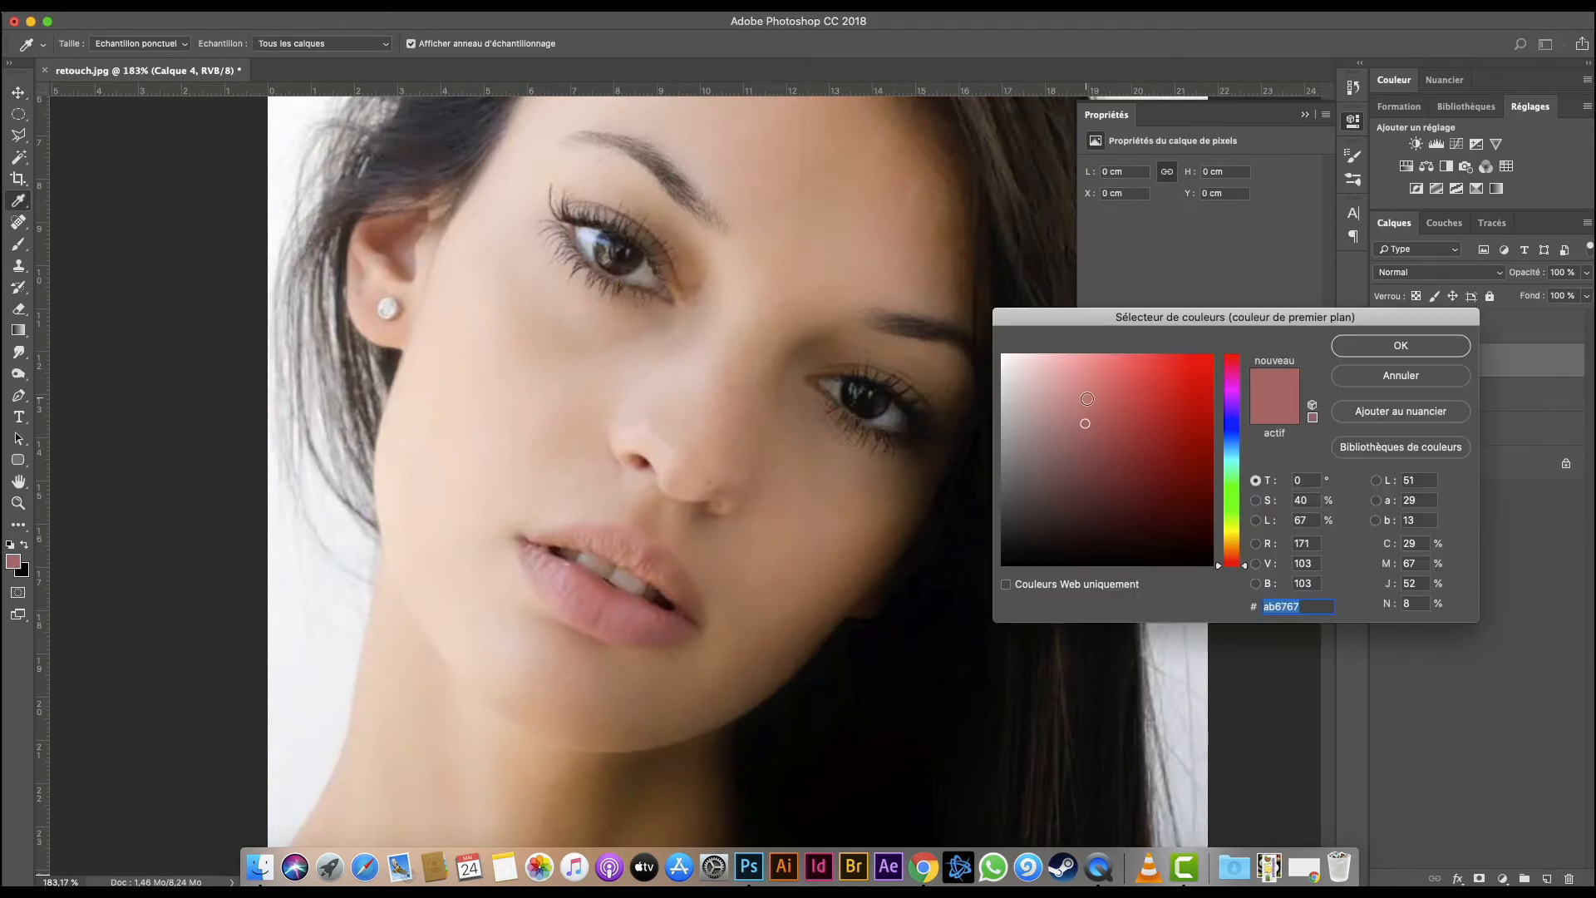
drag(1087, 398, 1109, 355)
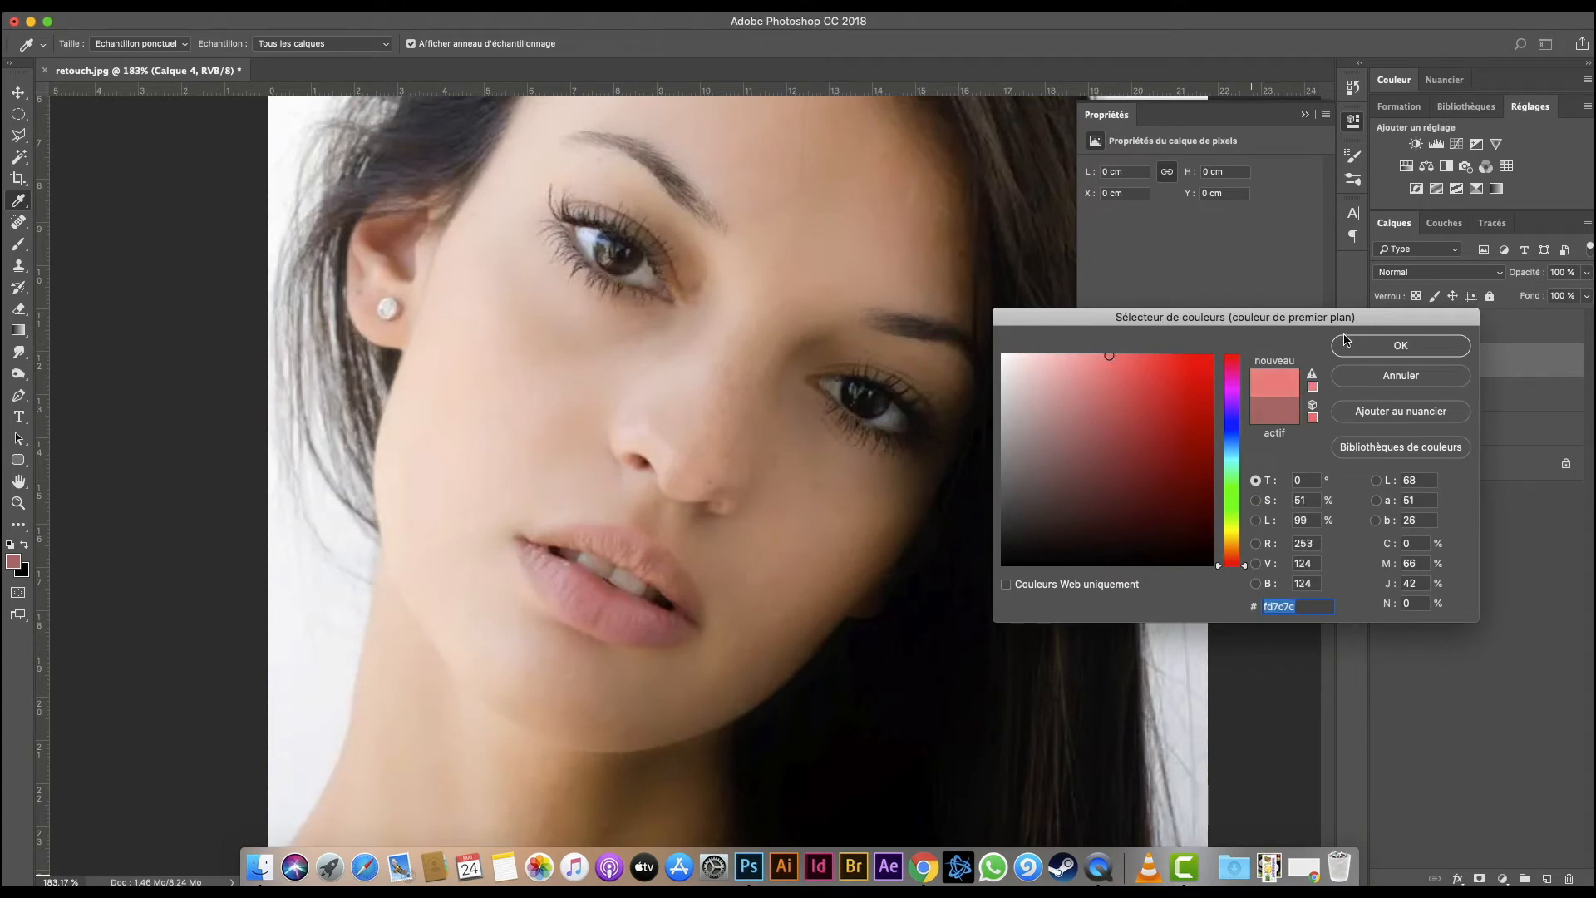
click(1363, 345)
Paint over both lips on Calque 4 with a soft 31 px brush and set the layer's blend mode to Lumière tamisée.
key(b)
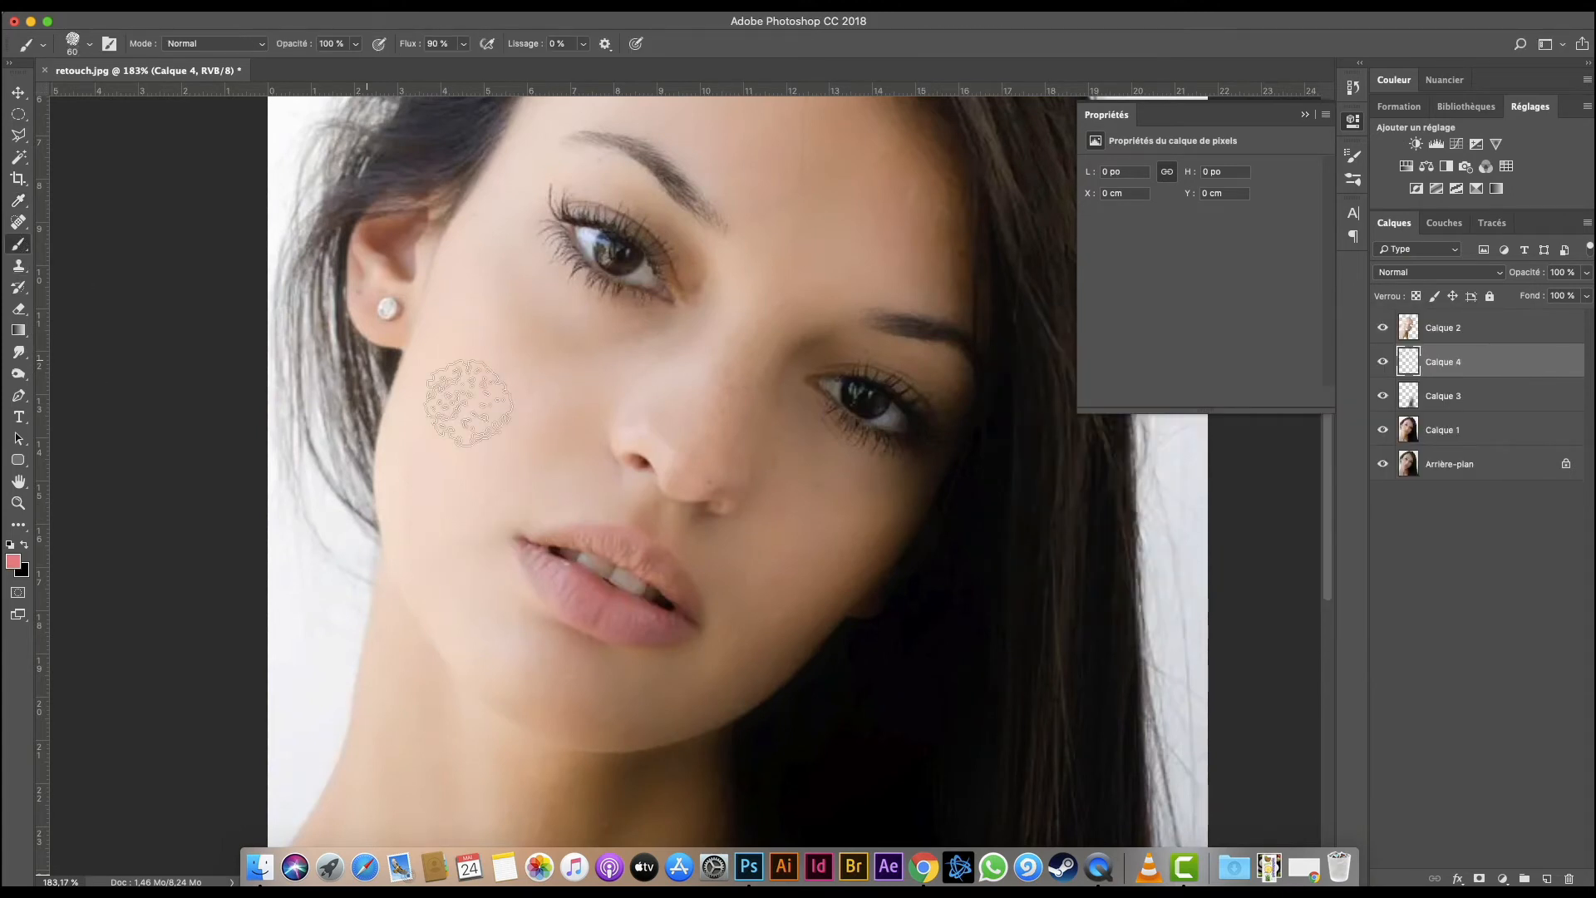
right_click(589, 426)
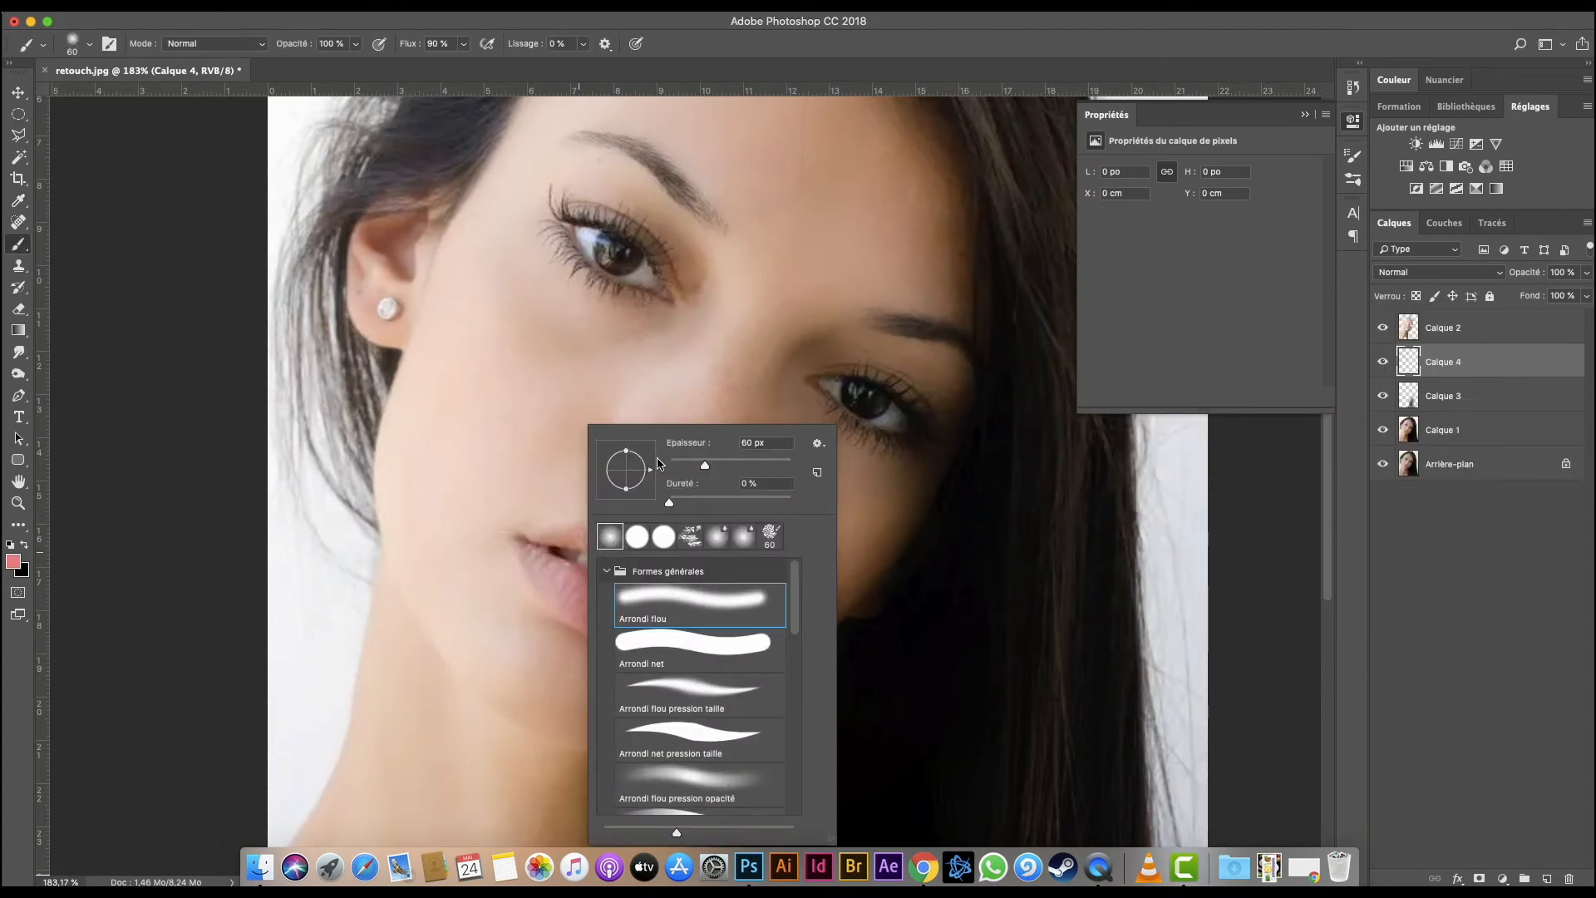
drag(689, 467, 686, 466)
key(Return)
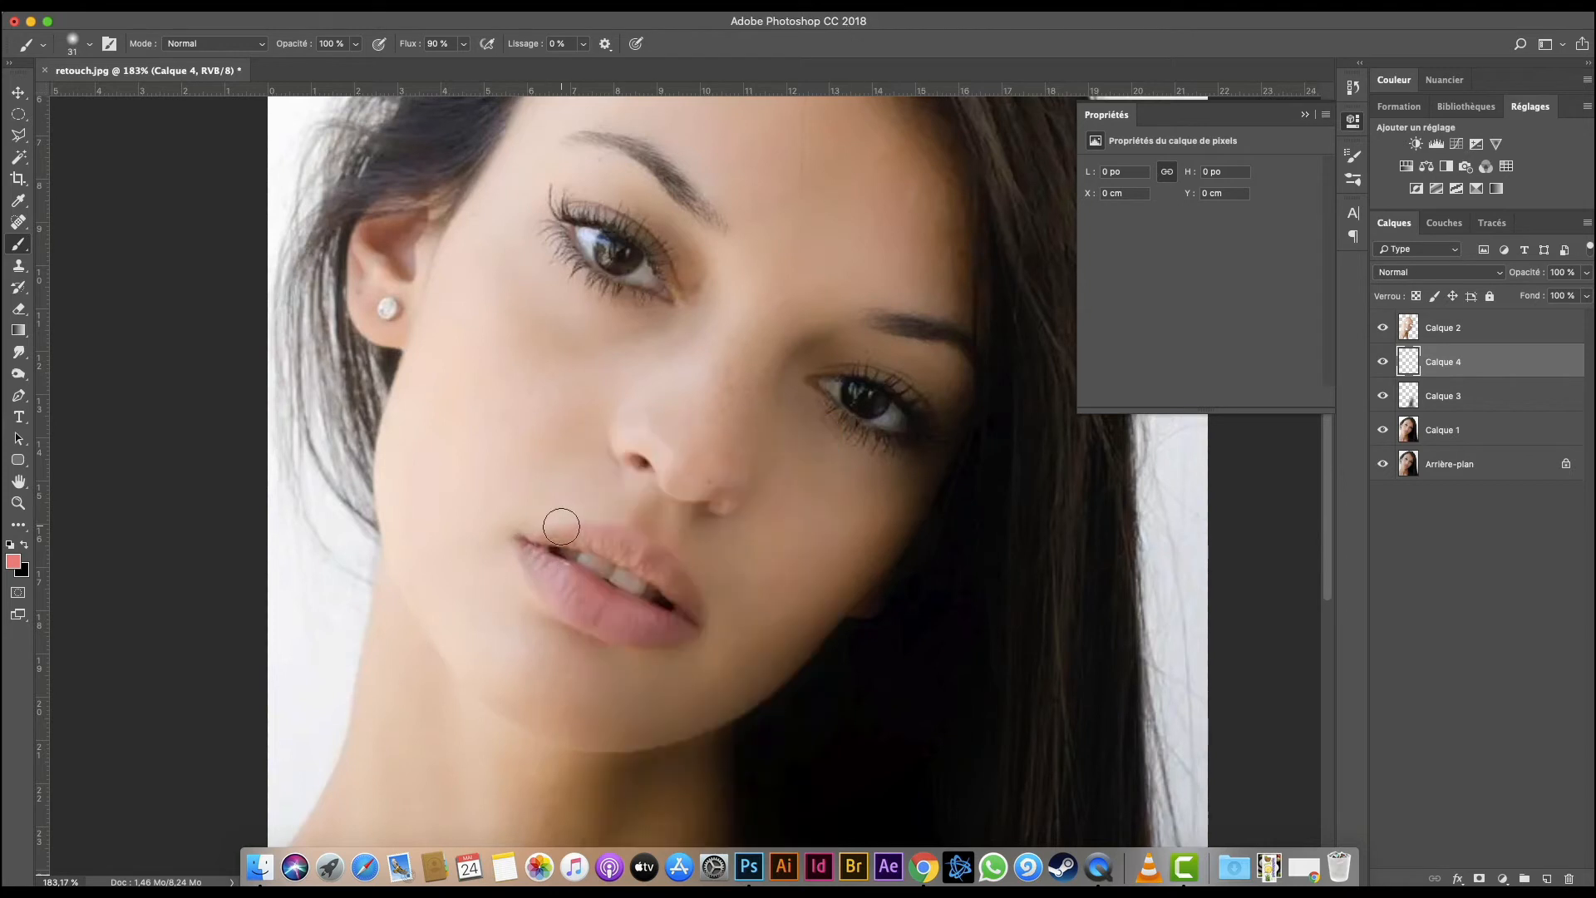
mouse_move(556, 525)
mouse_down()
mouse_move(545, 538)
mouse_move(690, 586)
mouse_move(692, 627)
mouse_move(586, 636)
mouse_move(528, 561)
mouse_move(657, 611)
mouse_move(537, 539)
mouse_move(541, 575)
mouse_up()
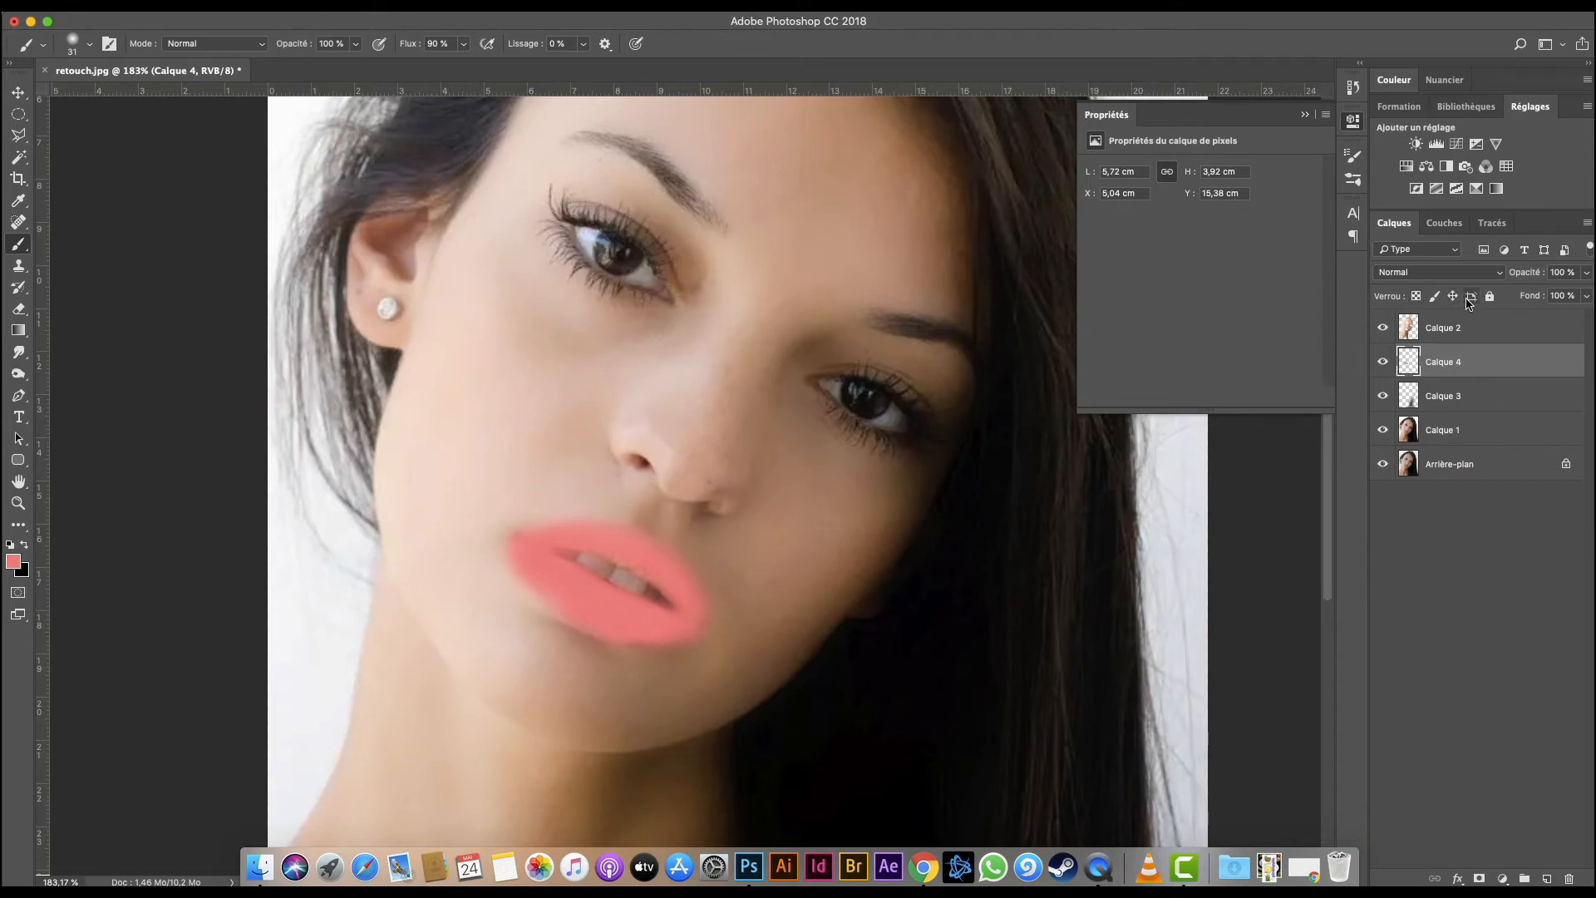
click(1438, 272)
click(1453, 280)
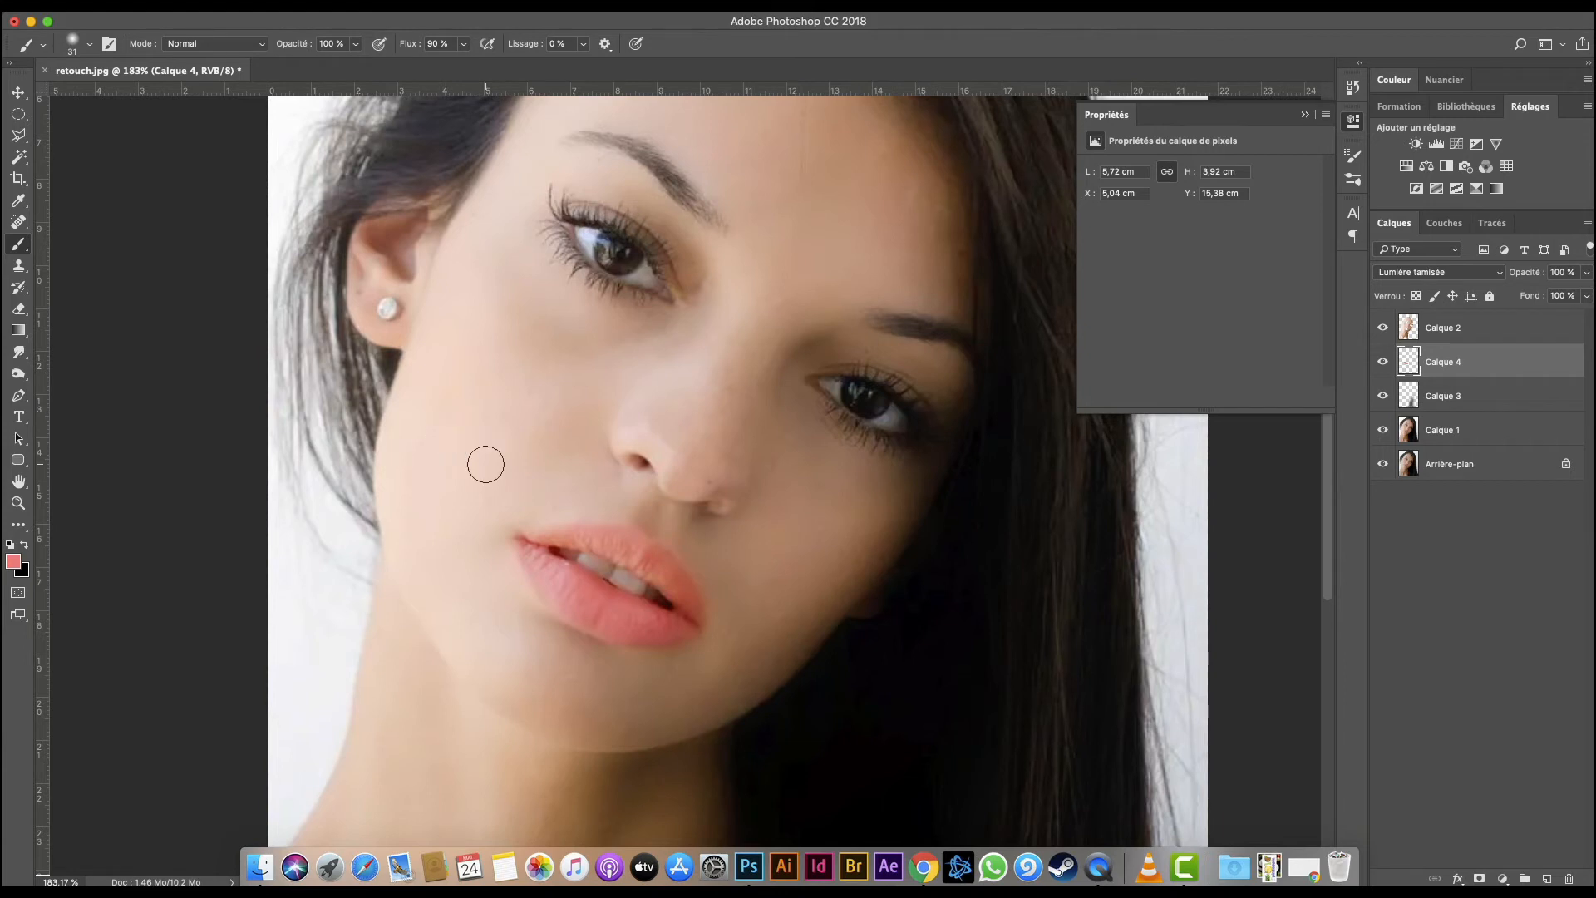
Erase the colour spilling past the upper lip on Calque 4 with a hard 30 px Eraser.
click(18, 309)
right_click(530, 406)
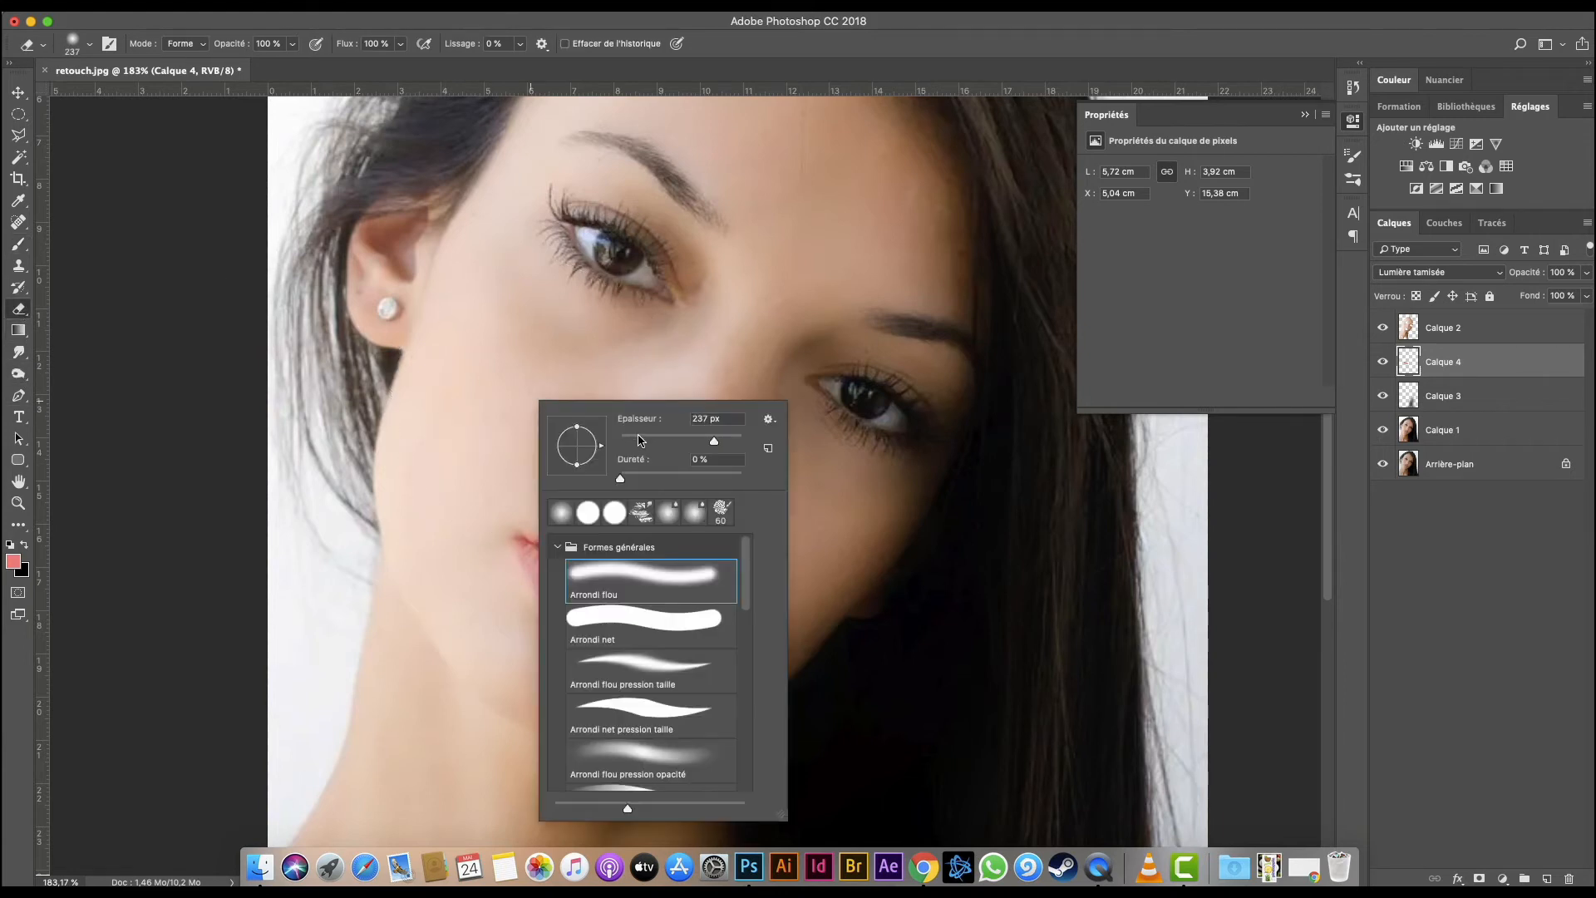
drag(639, 440, 625, 440)
click(484, 480)
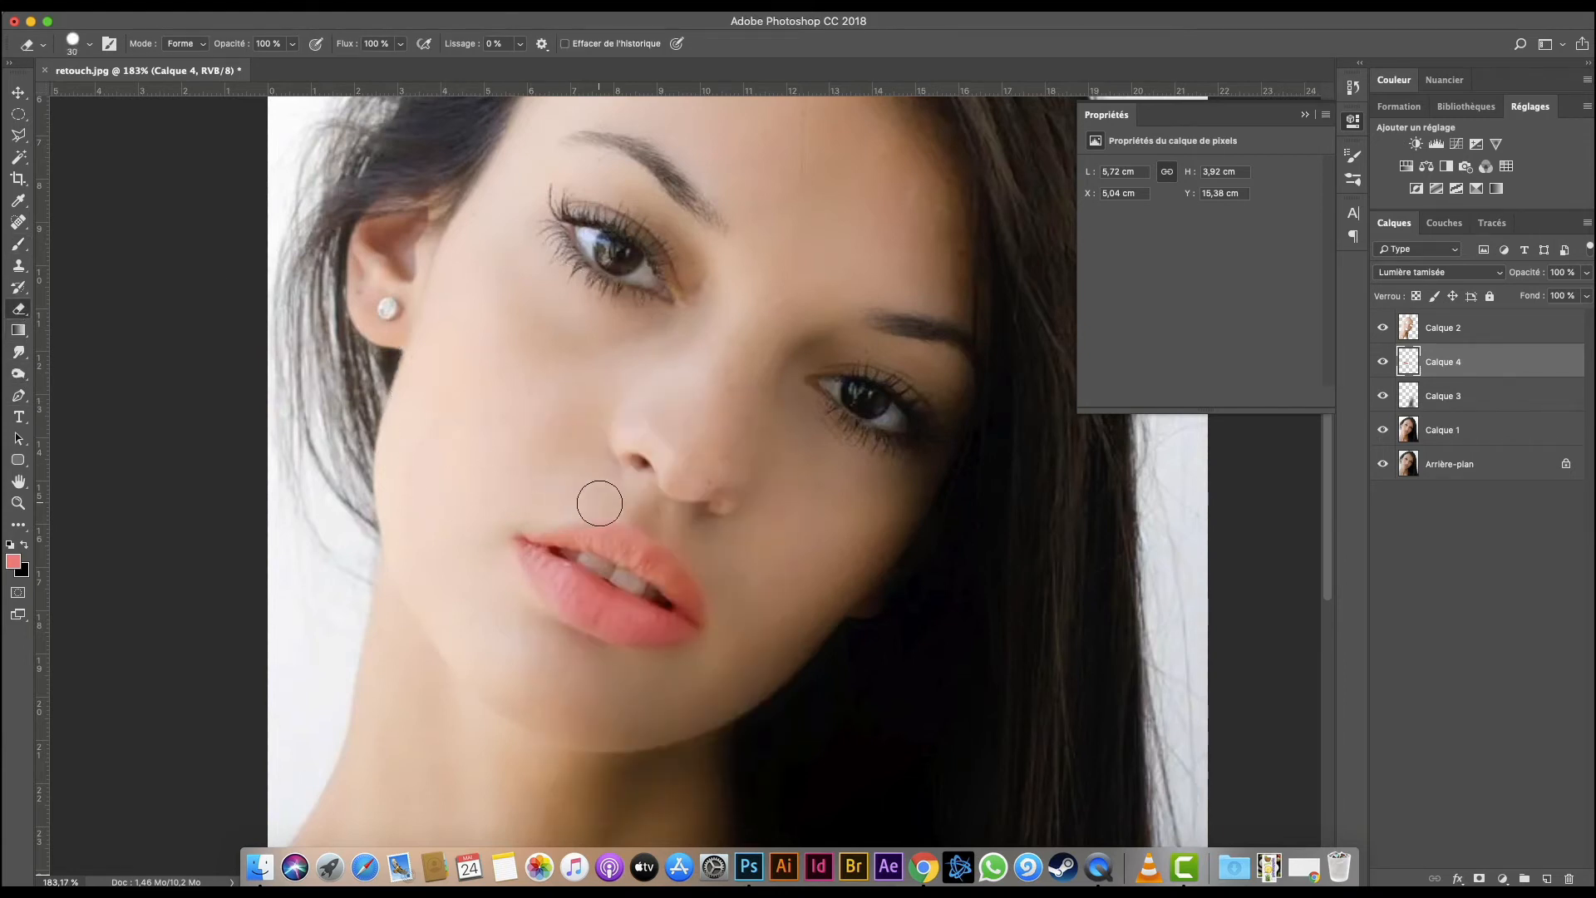
mouse_move(599, 503)
mouse_down()
mouse_move(645, 507)
mouse_move(634, 492)
mouse_move(720, 582)
mouse_up()
drag(685, 535, 721, 534)
Clean the remaining colour spill around the lip edges and teeth on Calque 4 with a soft 17 px Eraser.
right_click(733, 632)
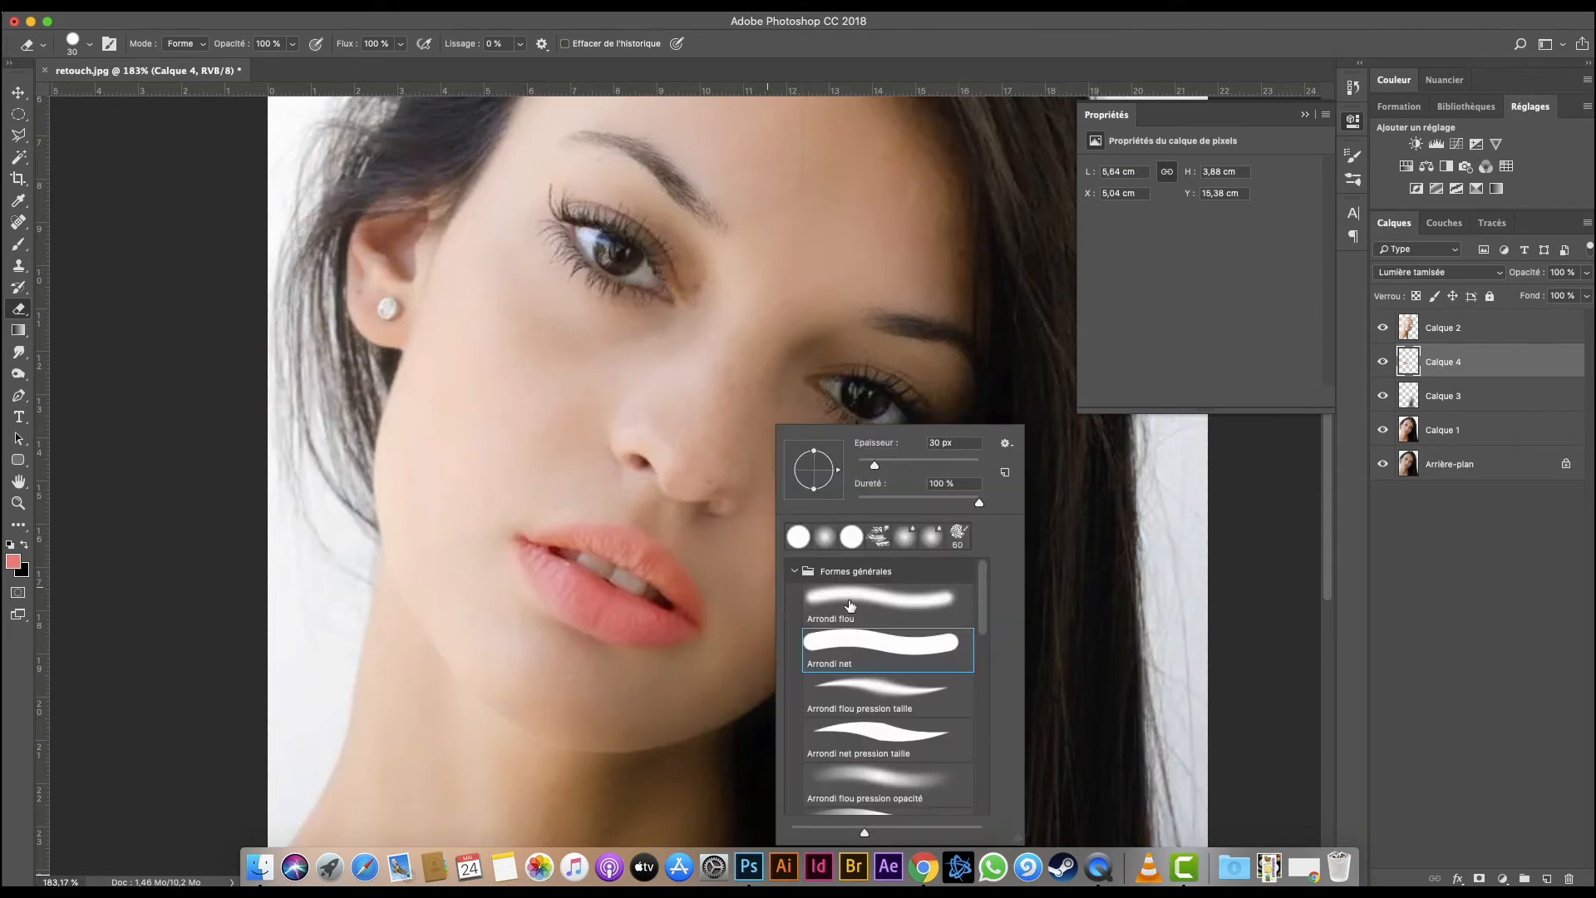
key(Return)
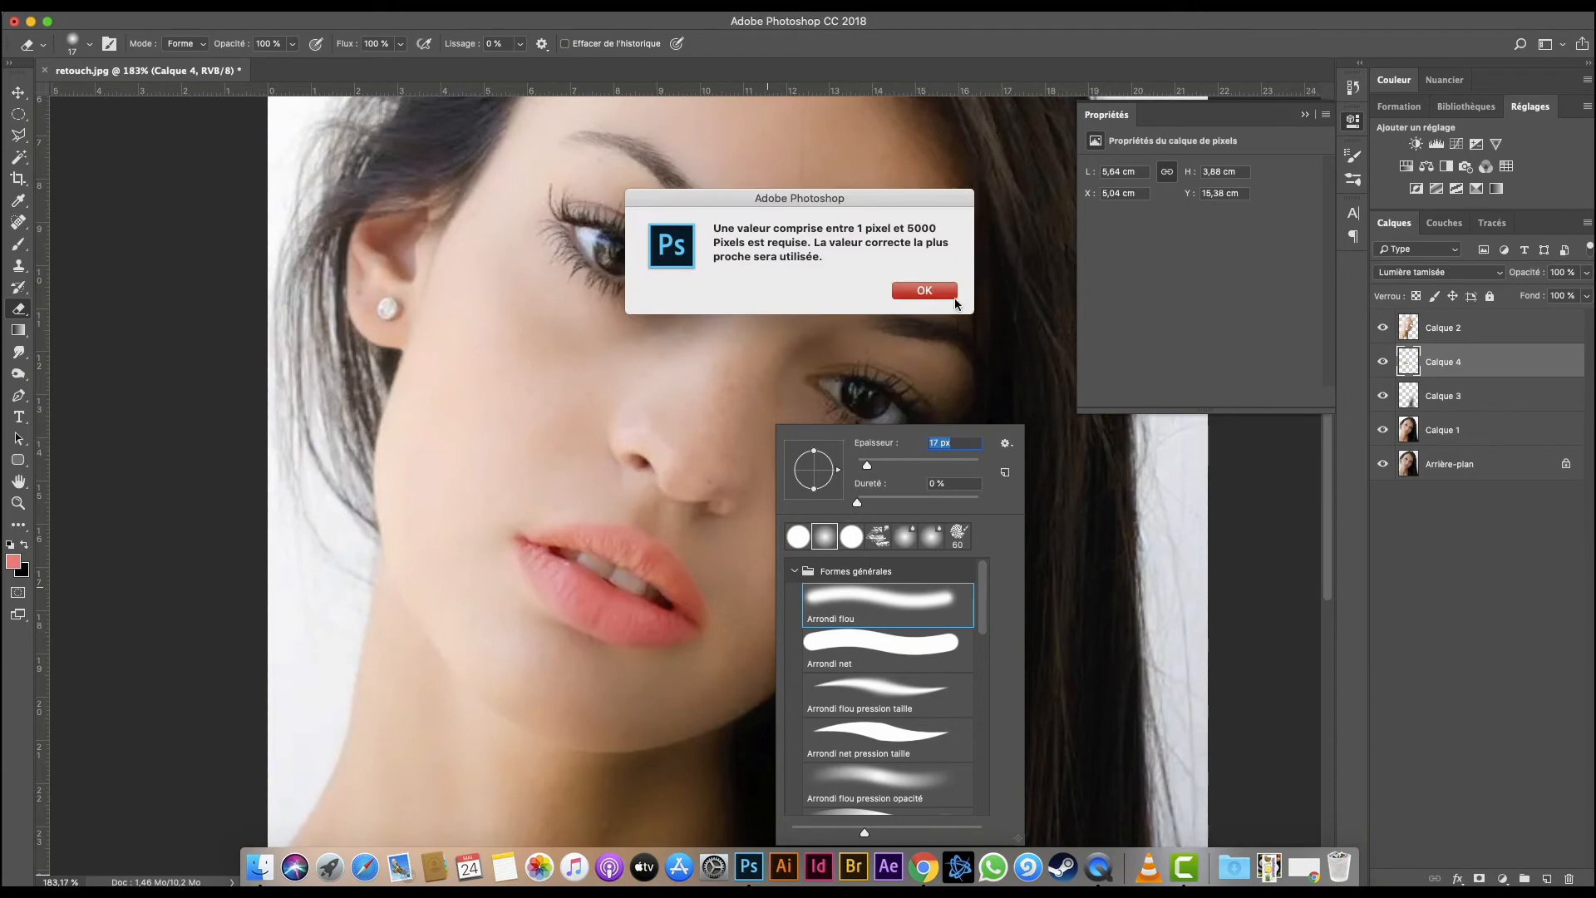
key(Return)
click(756, 630)
scroll(715, 599, up, 5)
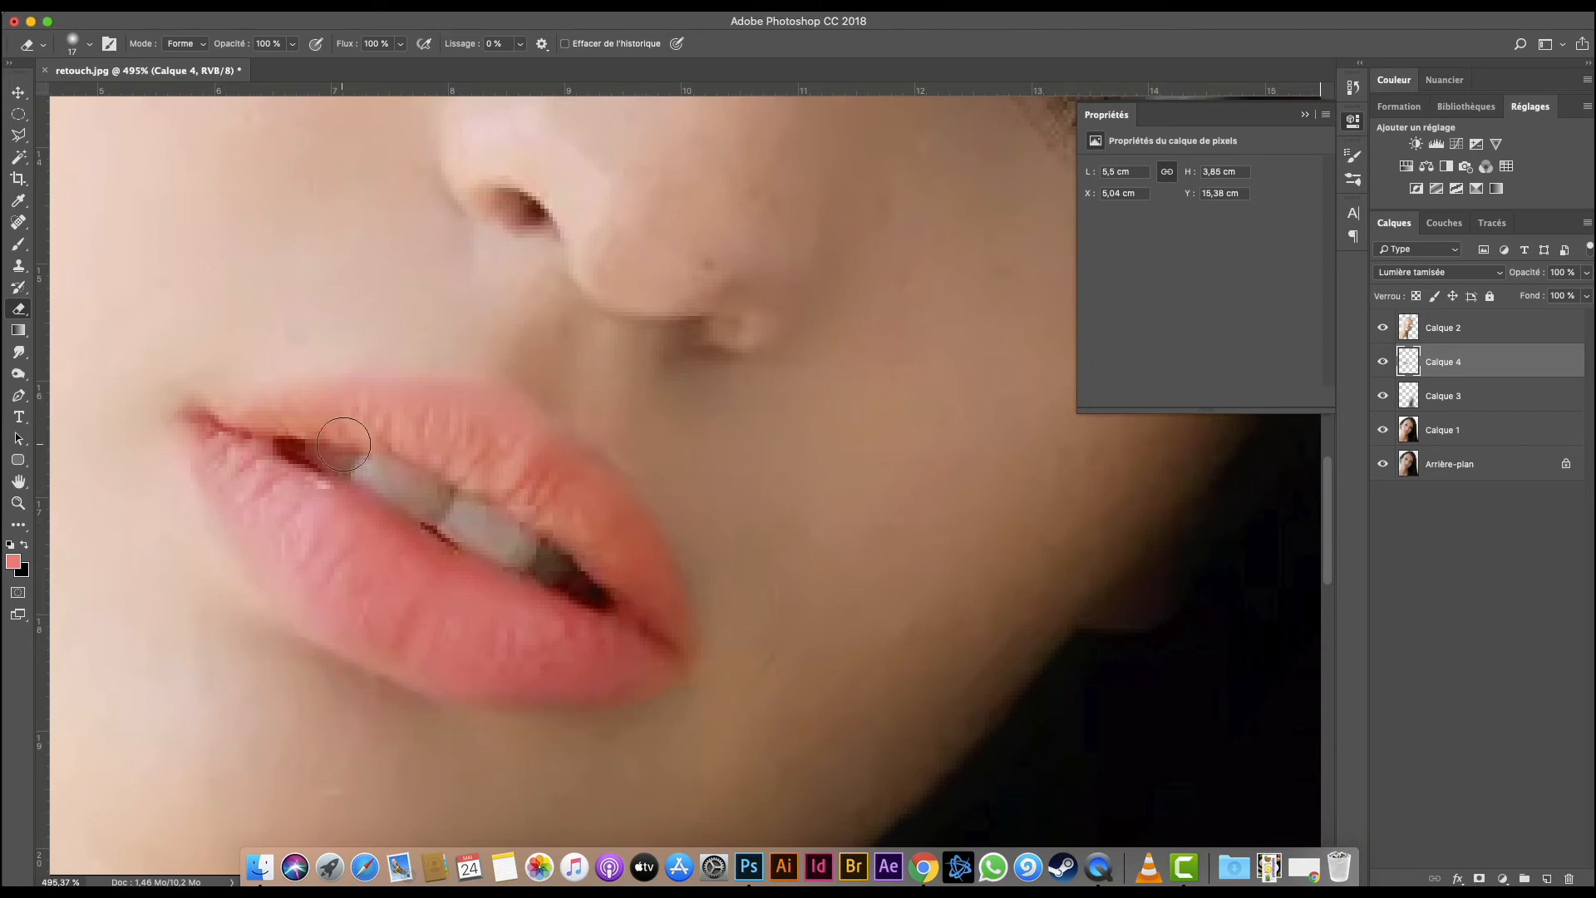
right_click(364, 462)
key(Return)
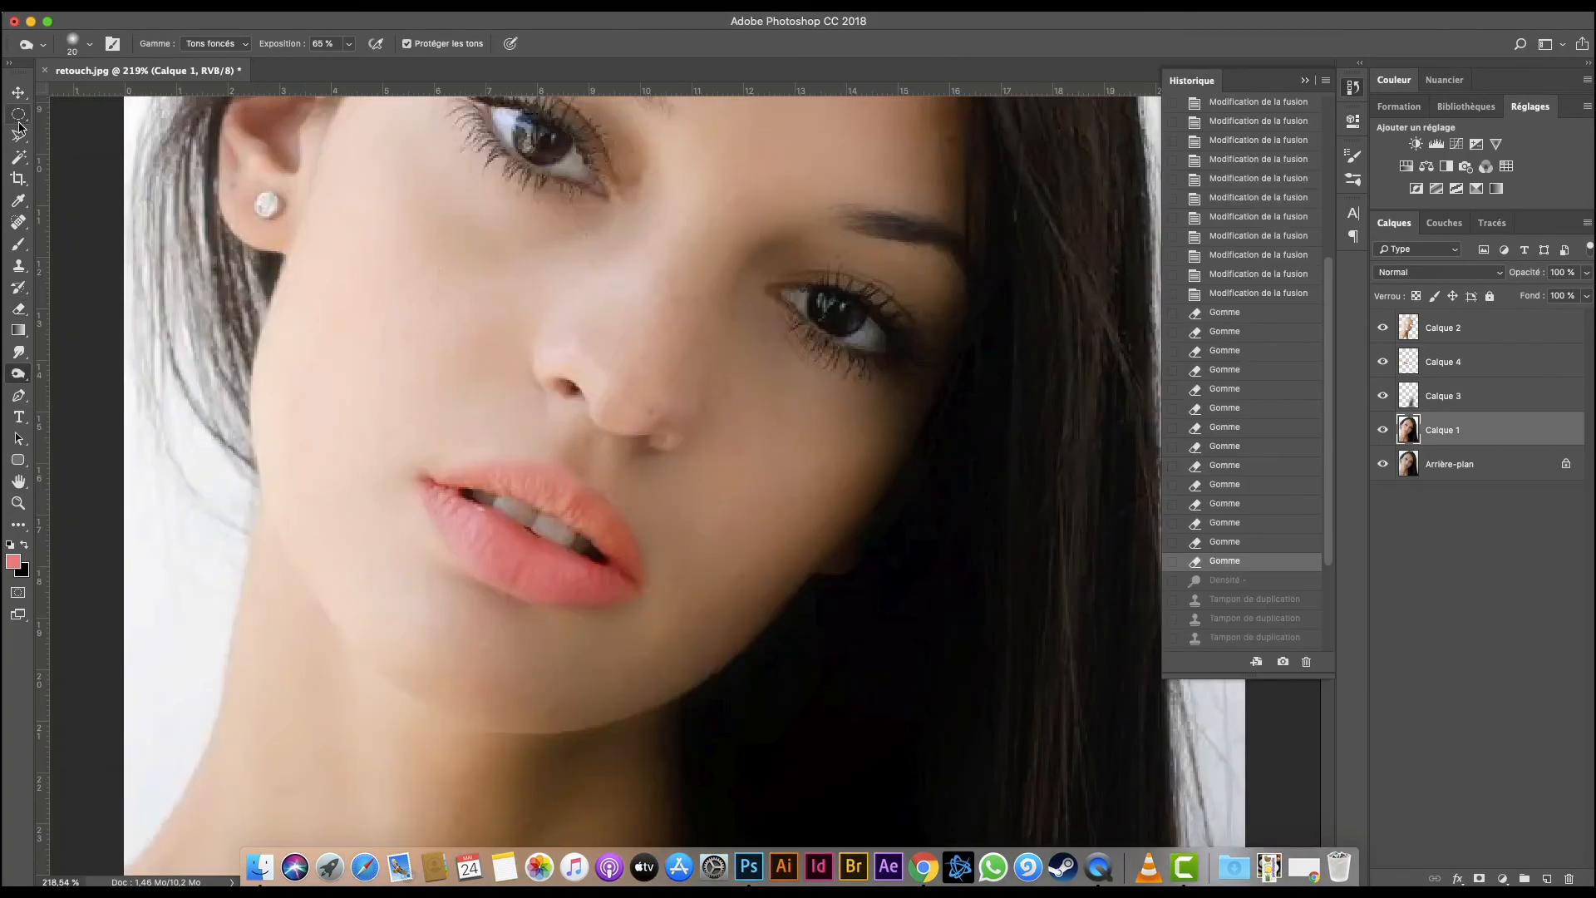
Select the mouth area on Calque 1 with the Elliptical Marquee and copy it to a new layer.
click(17, 116)
drag(433, 451, 646, 600)
key(super+j)
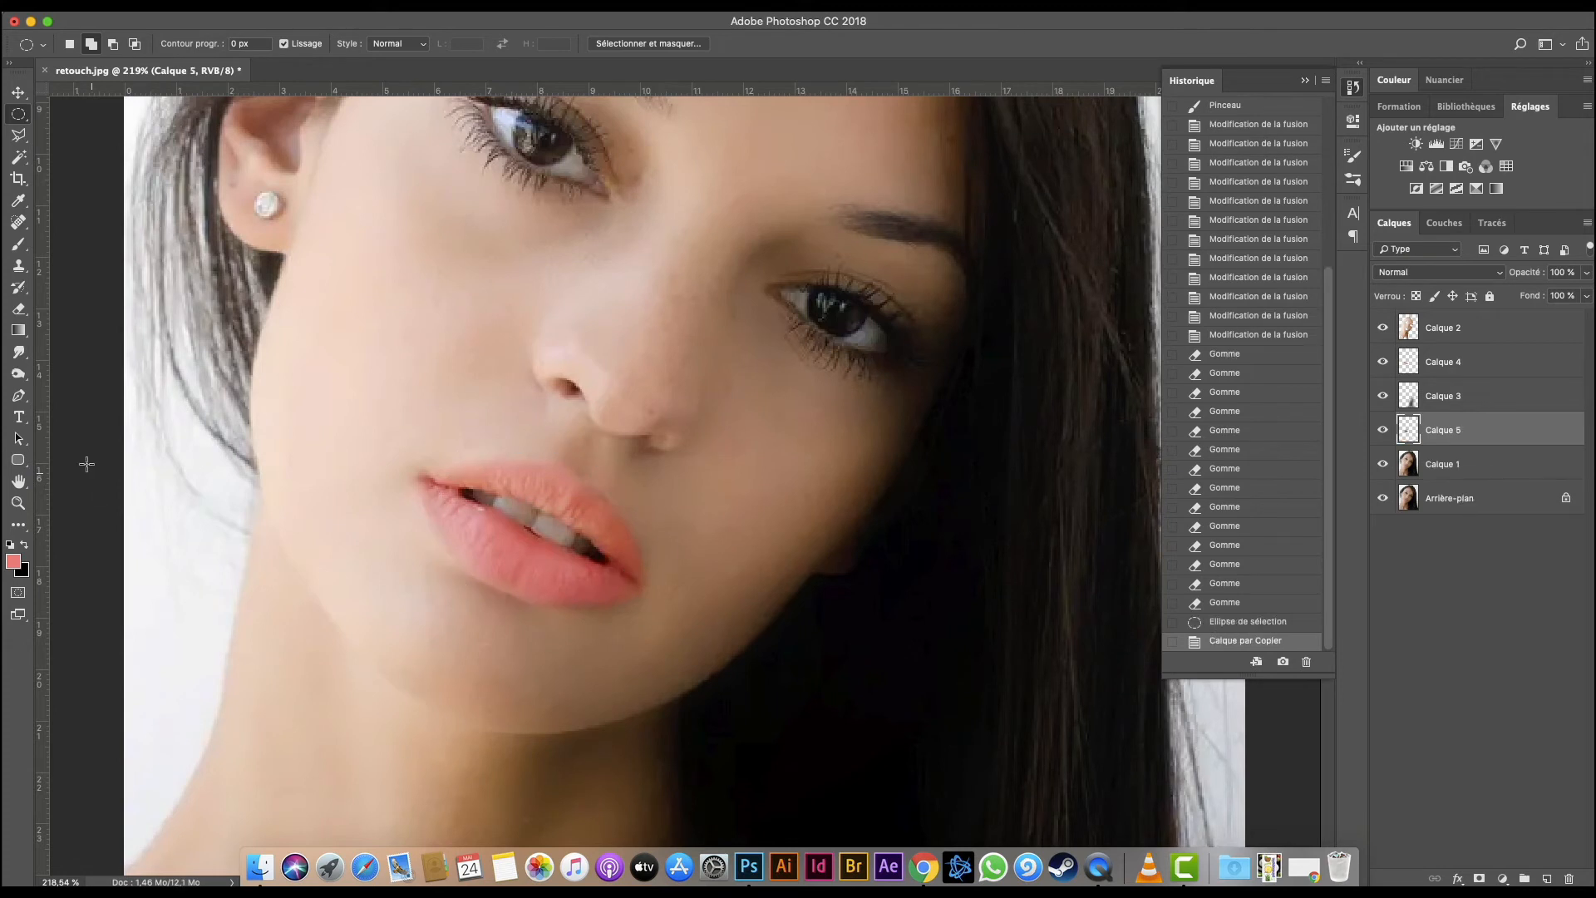
Whiten the teeth on Calque 5 with a soft 40 px Dodge tool on Tons moyens at 51 % exposure.
drag(22, 363, 70, 385)
right_click(549, 527)
click(659, 463)
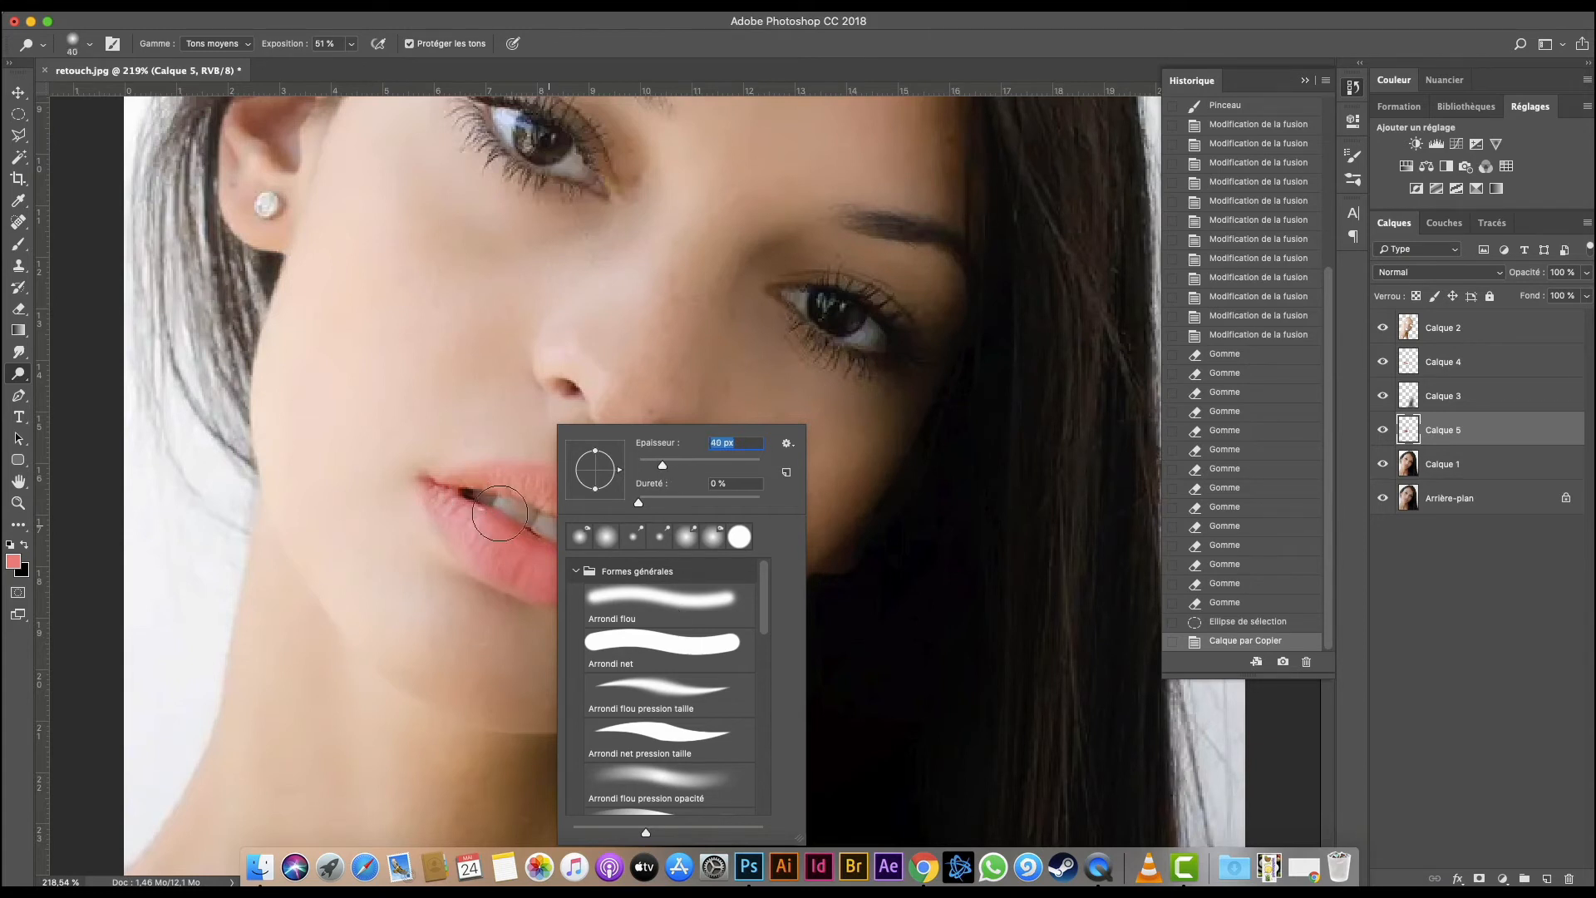
click(504, 510)
click(537, 523)
click(564, 532)
click(552, 545)
click(471, 497)
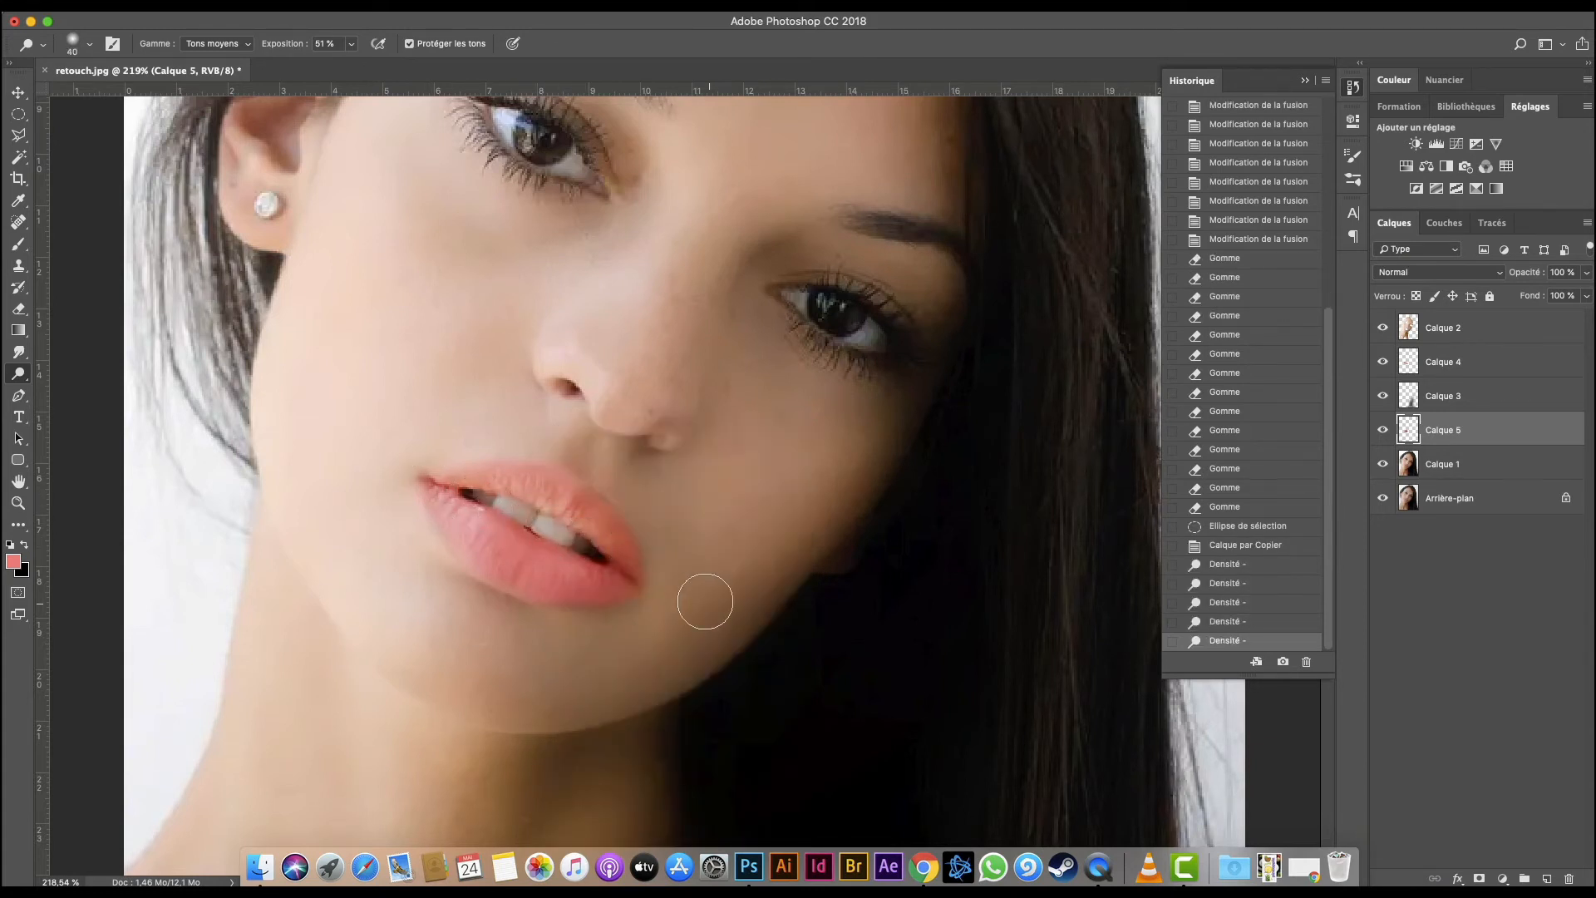
Erase the lightened areas around the lips on Calque 5 with a soft Eraser at 64 px and 38 px.
key(e)
right_click(578, 485)
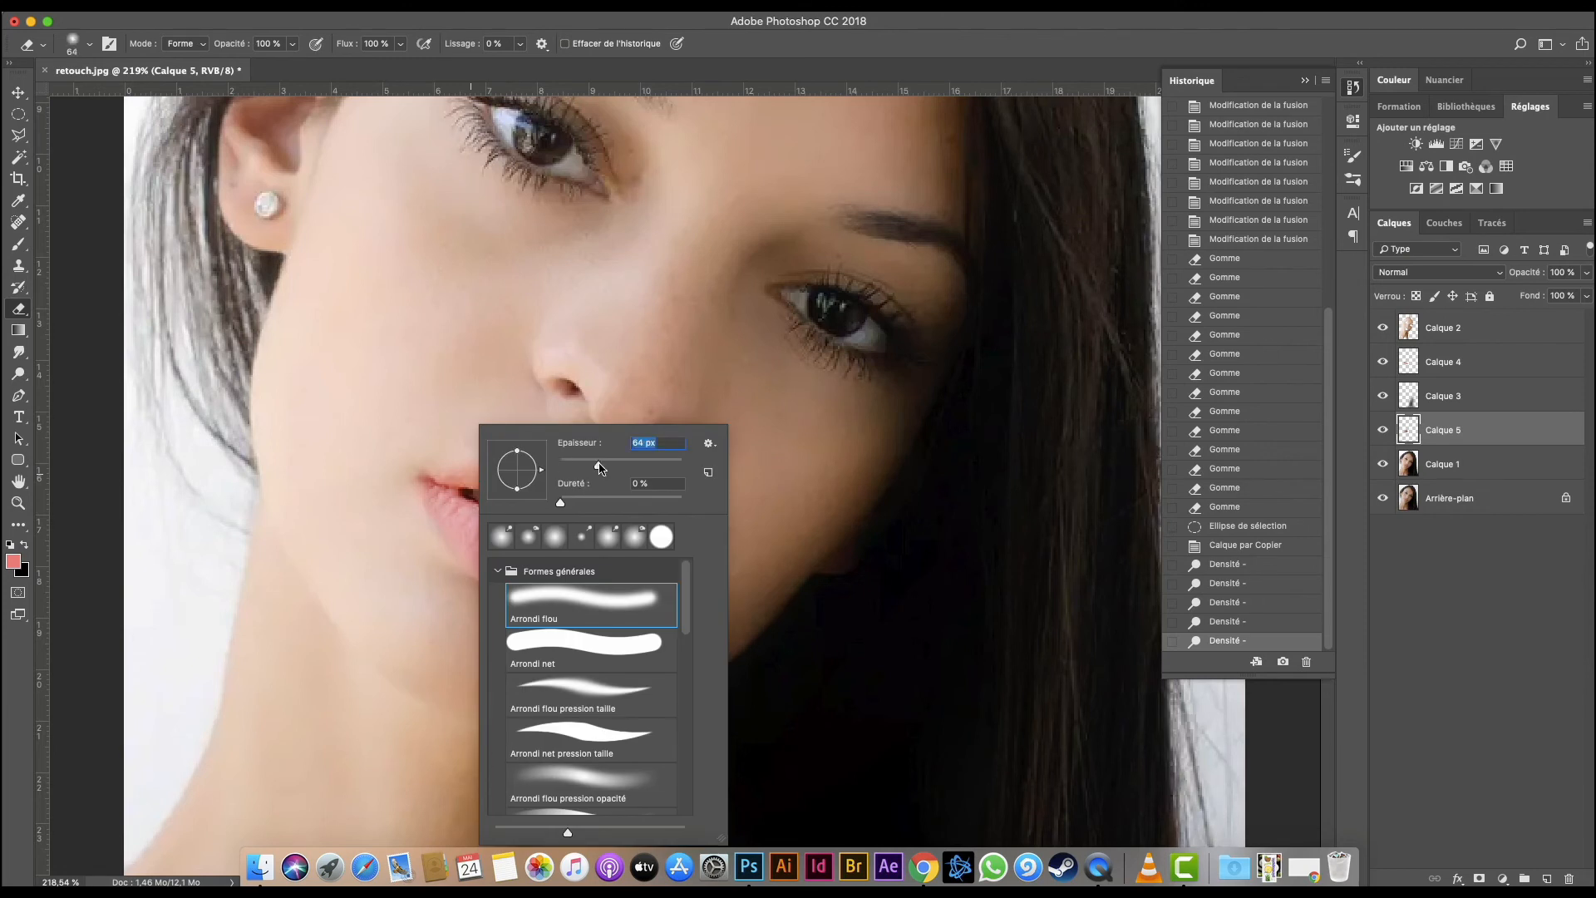
click(427, 541)
drag(427, 541, 492, 580)
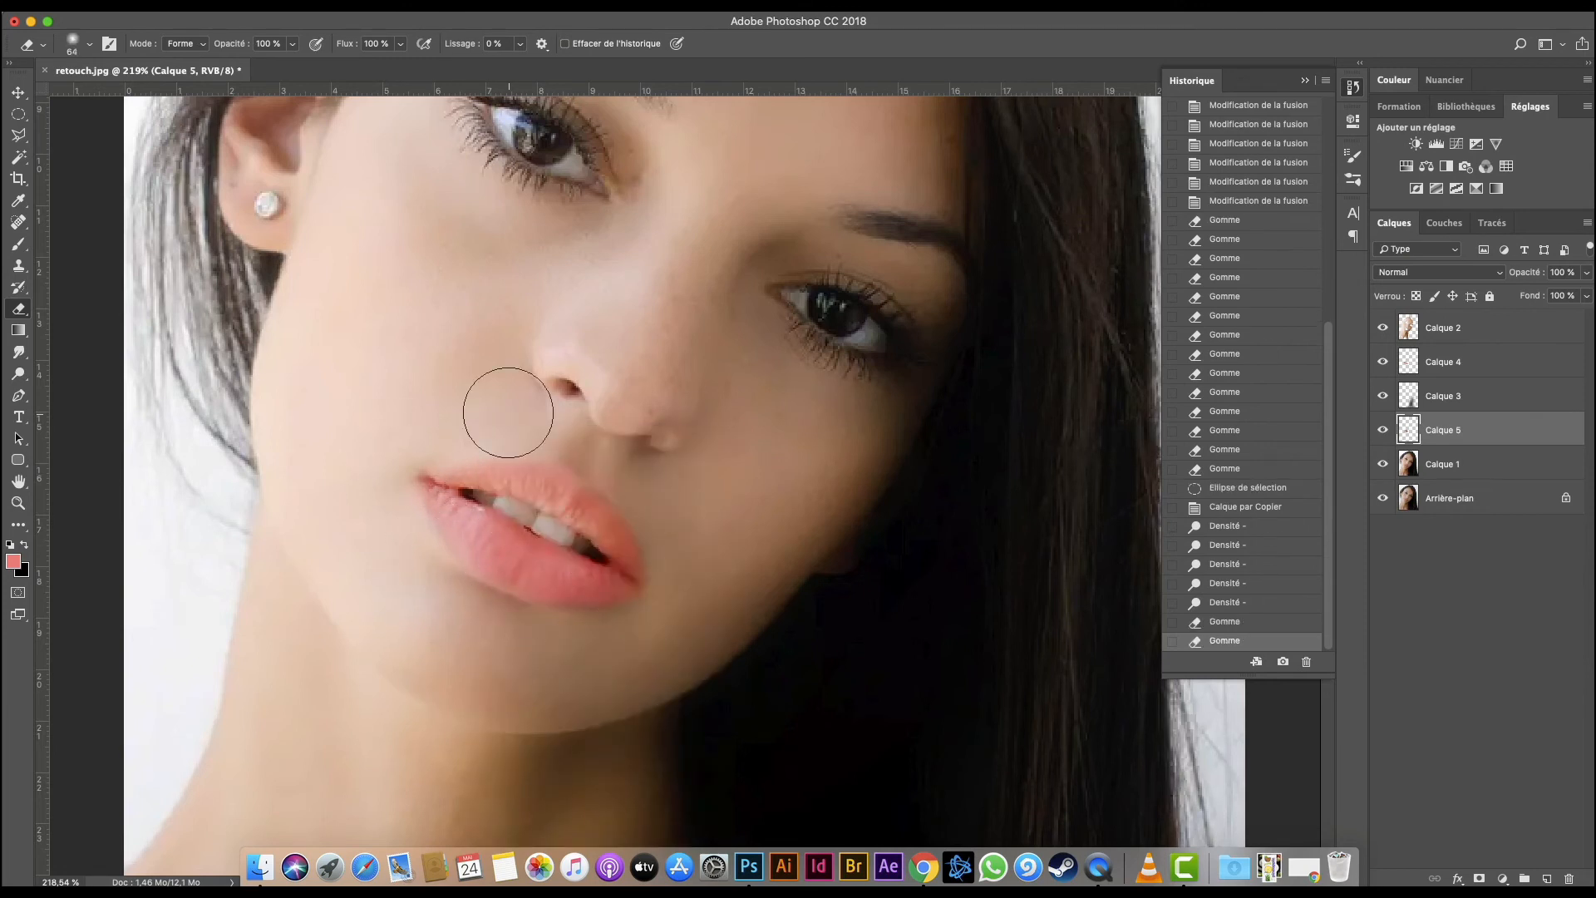
click(561, 459)
right_click(617, 498)
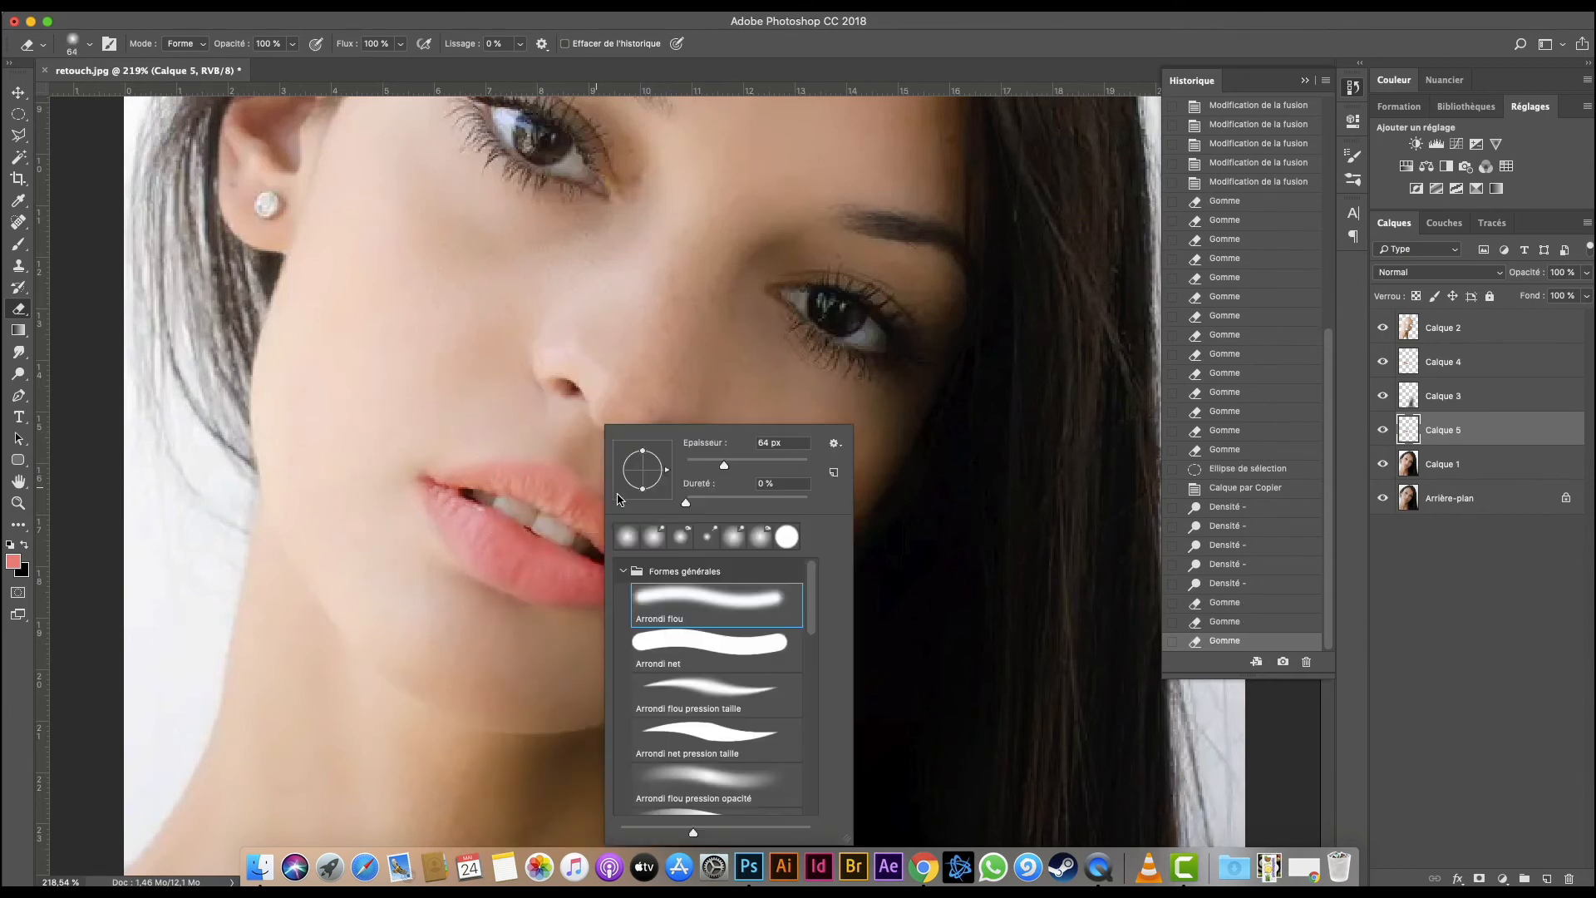
text(38)
key(Return)
click(534, 479)
click(459, 461)
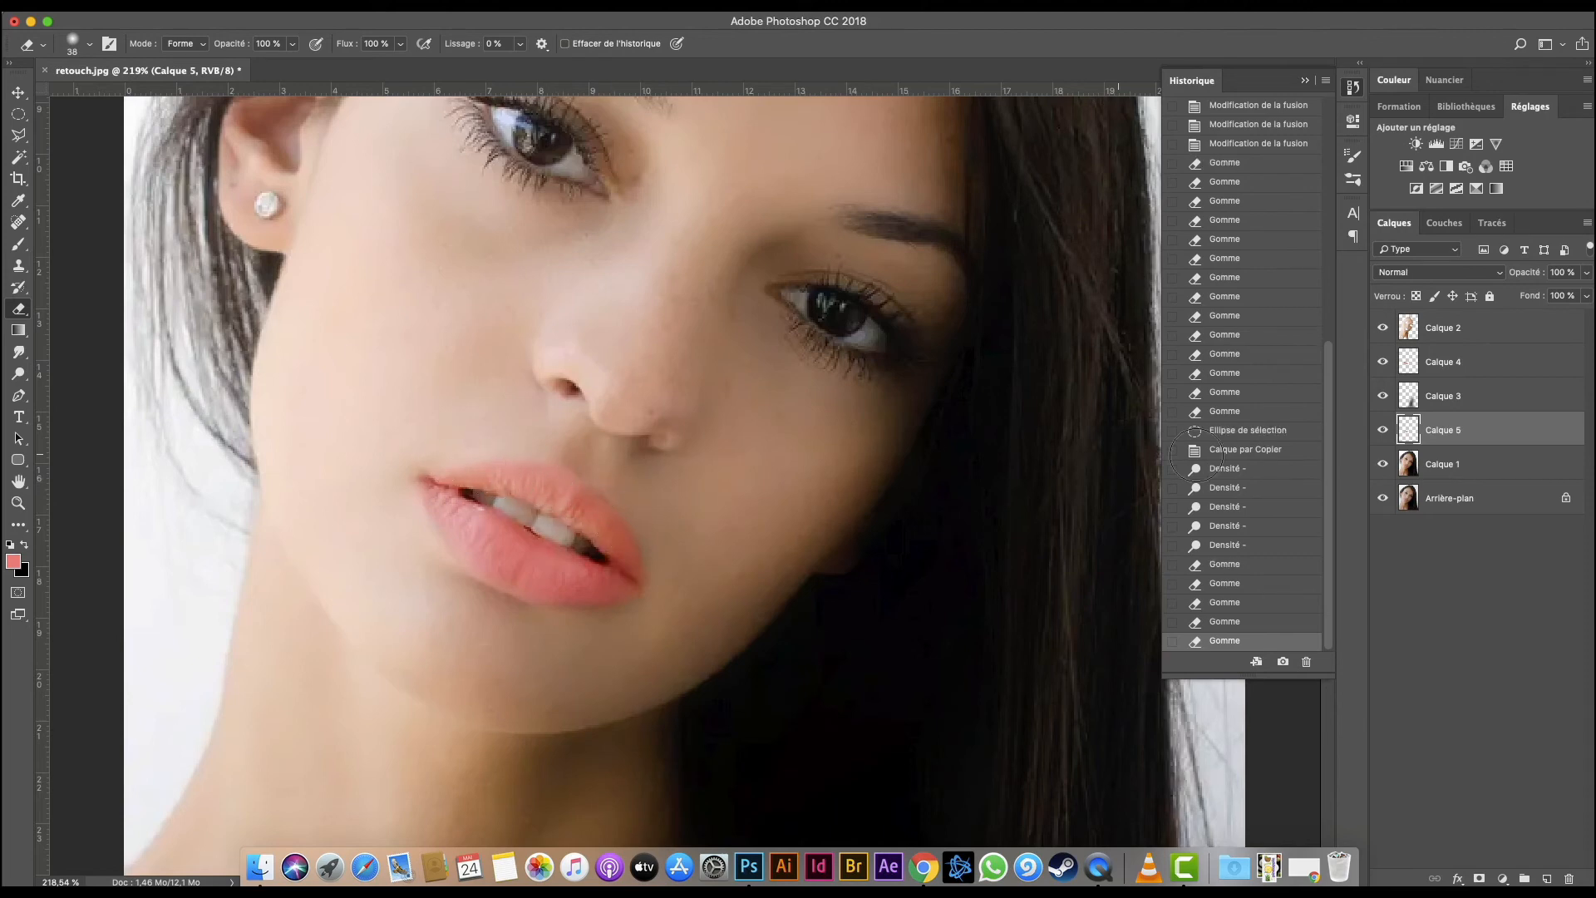
Darken the upper lash lines of both eyes on Calque 1 with a 20 px Burn tool on Tons foncés at 65 % exposure.
drag(724, 527, 669, 540)
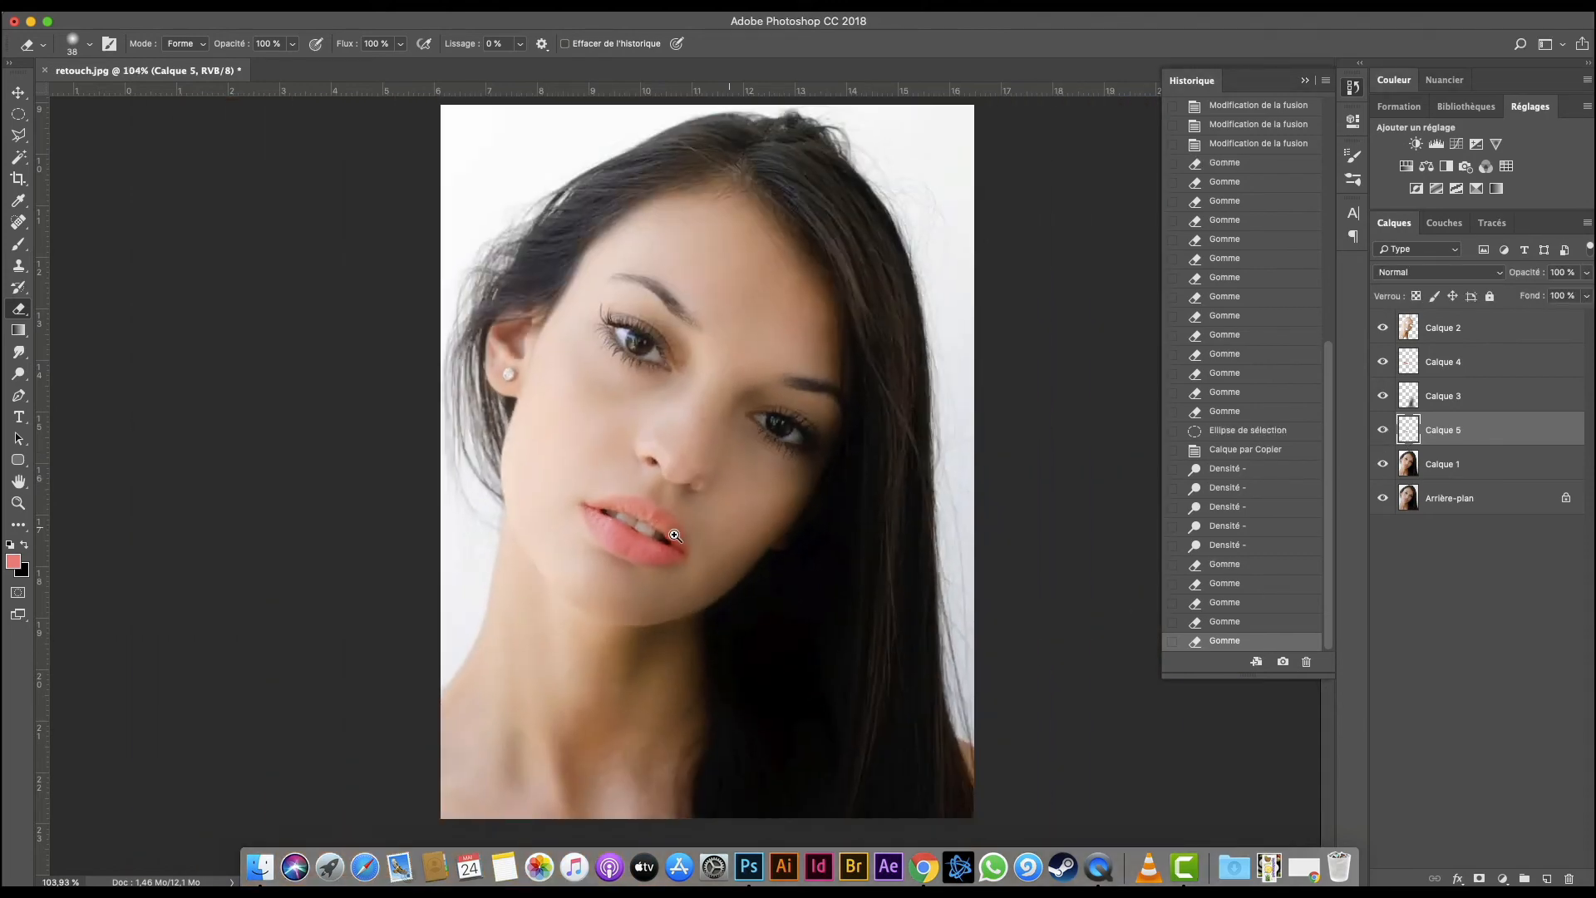
drag(589, 405, 641, 474)
drag(471, 328, 514, 391)
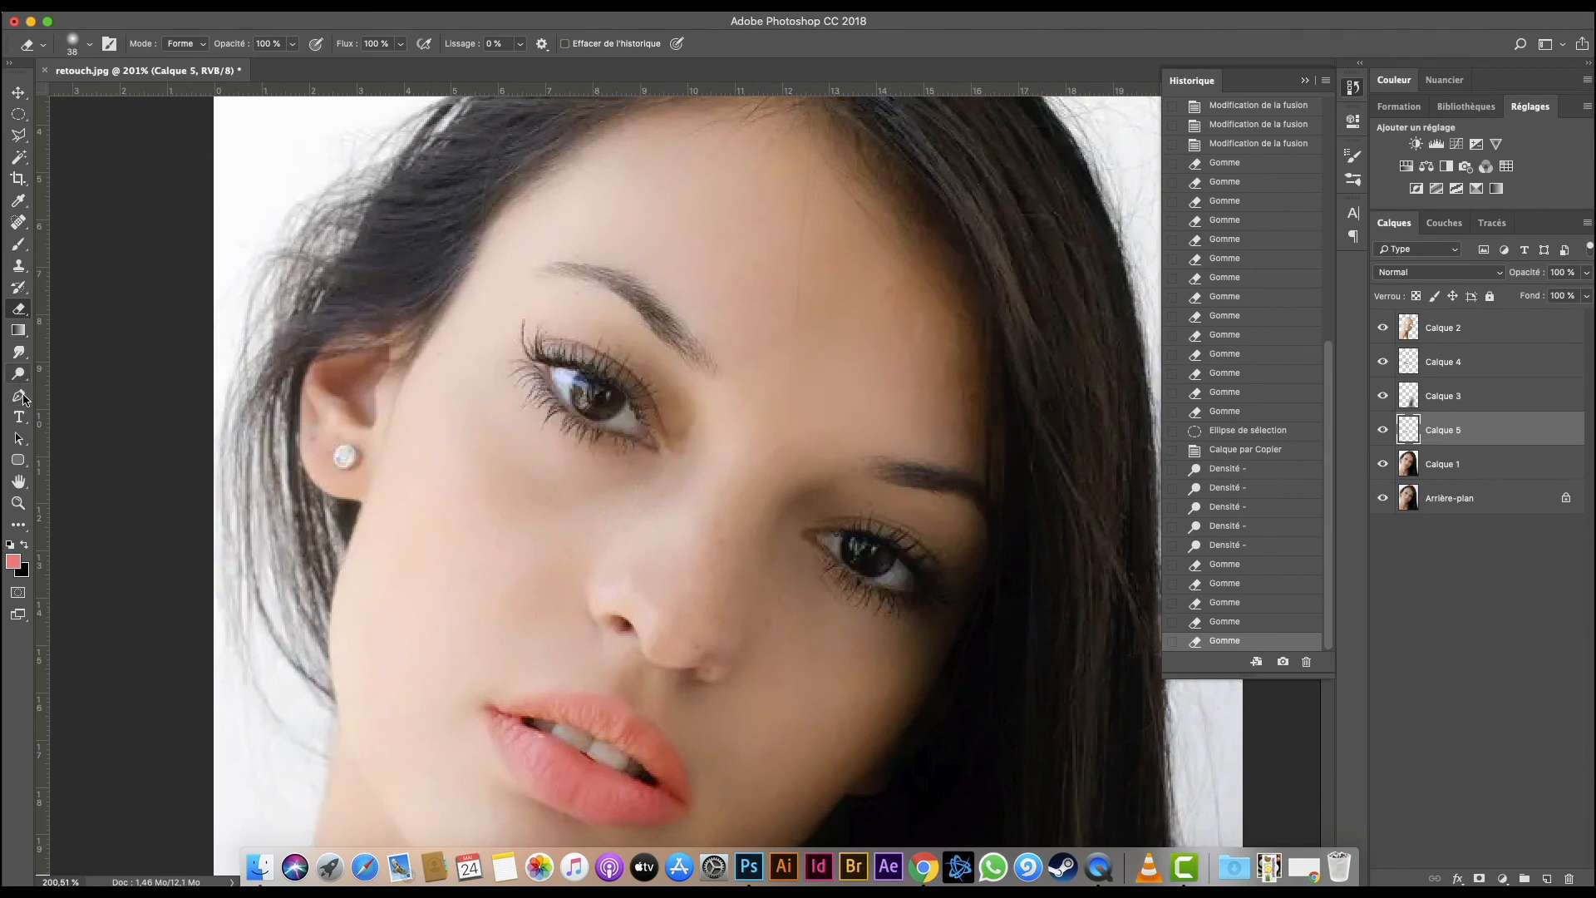
drag(19, 381, 79, 392)
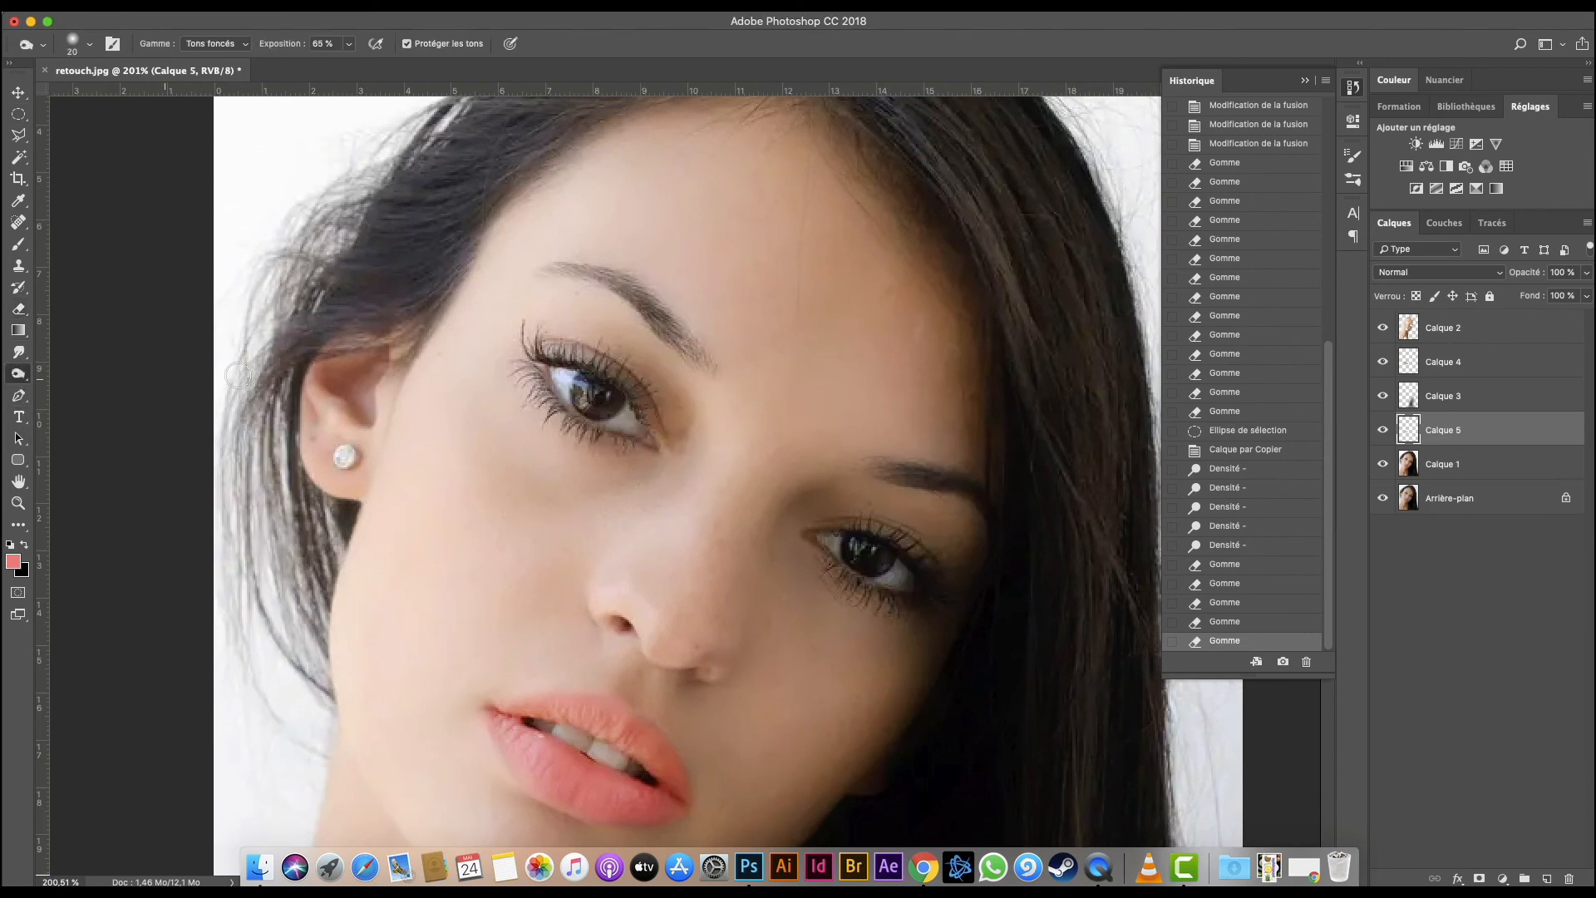
click(566, 352)
click(1439, 464)
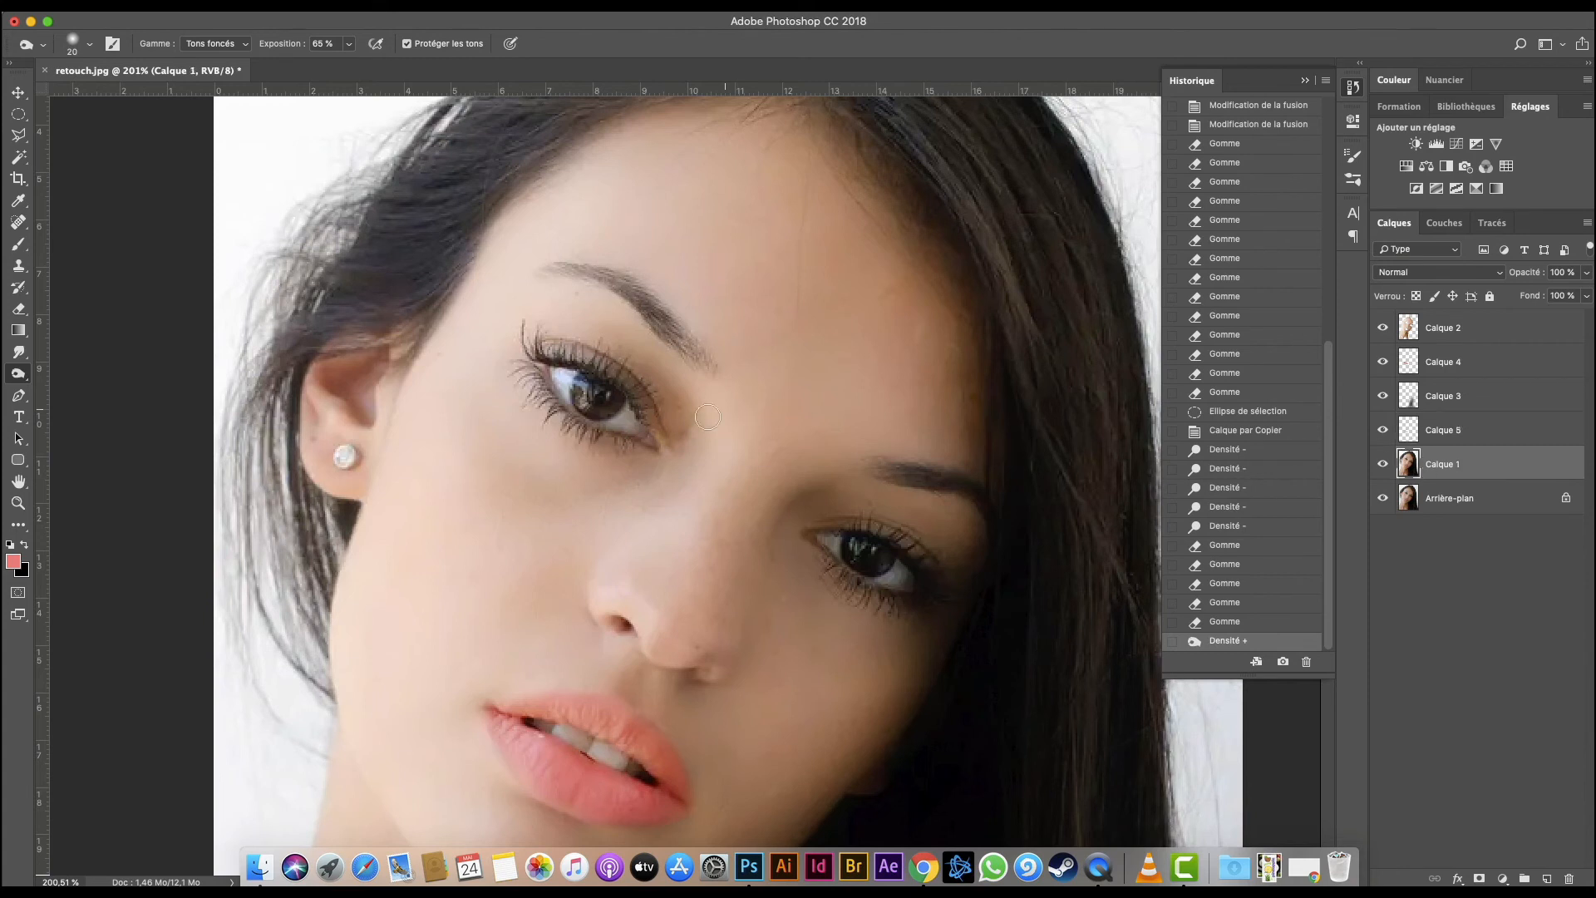
click(548, 344)
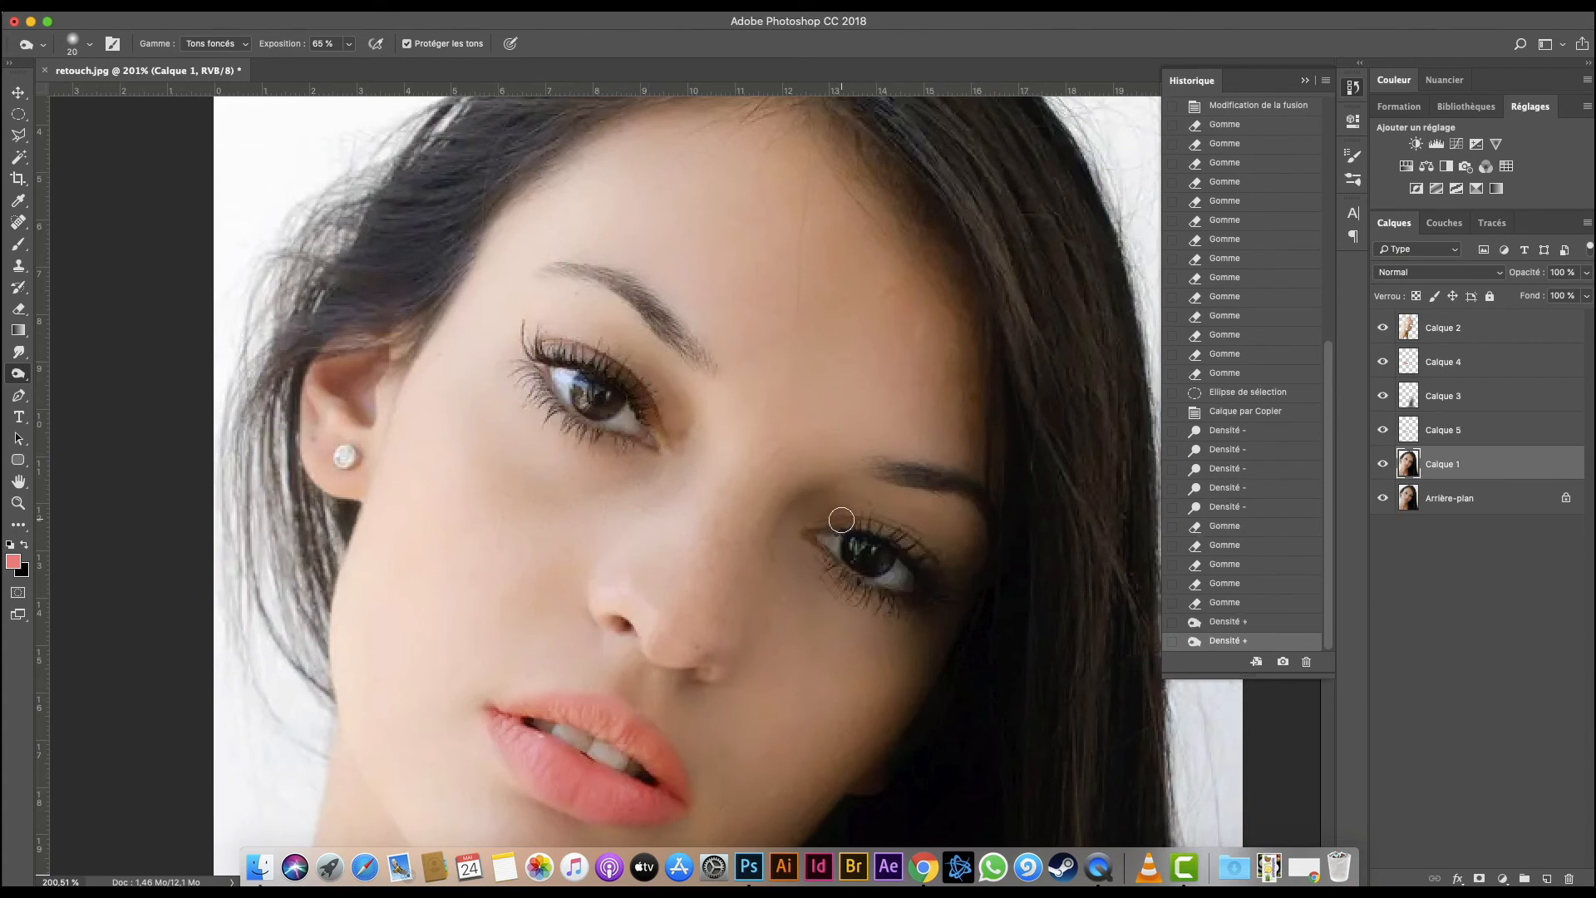
mouse_move(841, 520)
mouse_down()
mouse_move(912, 539)
mouse_move(946, 571)
mouse_move(896, 543)
mouse_move(947, 589)
mouse_move(903, 535)
mouse_move(841, 522)
mouse_up()
drag(650, 413, 532, 334)
drag(578, 359, 523, 334)
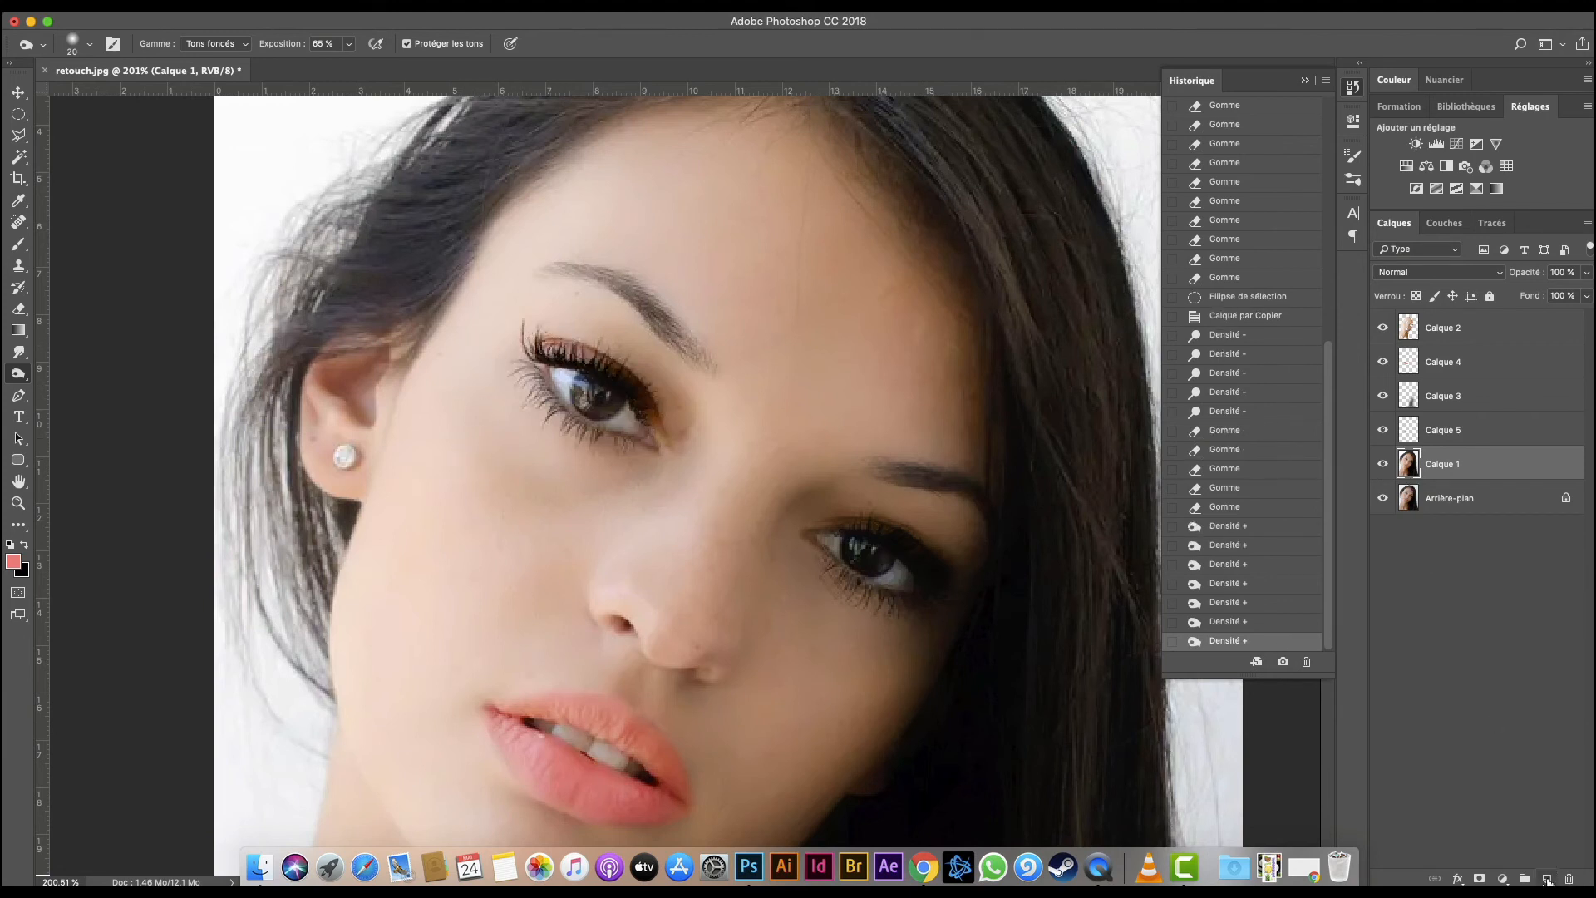
Add a new layer above Calque 1 and set the foreground colour to a bright, saturated blue for the Brush.
click(1547, 879)
key(b)
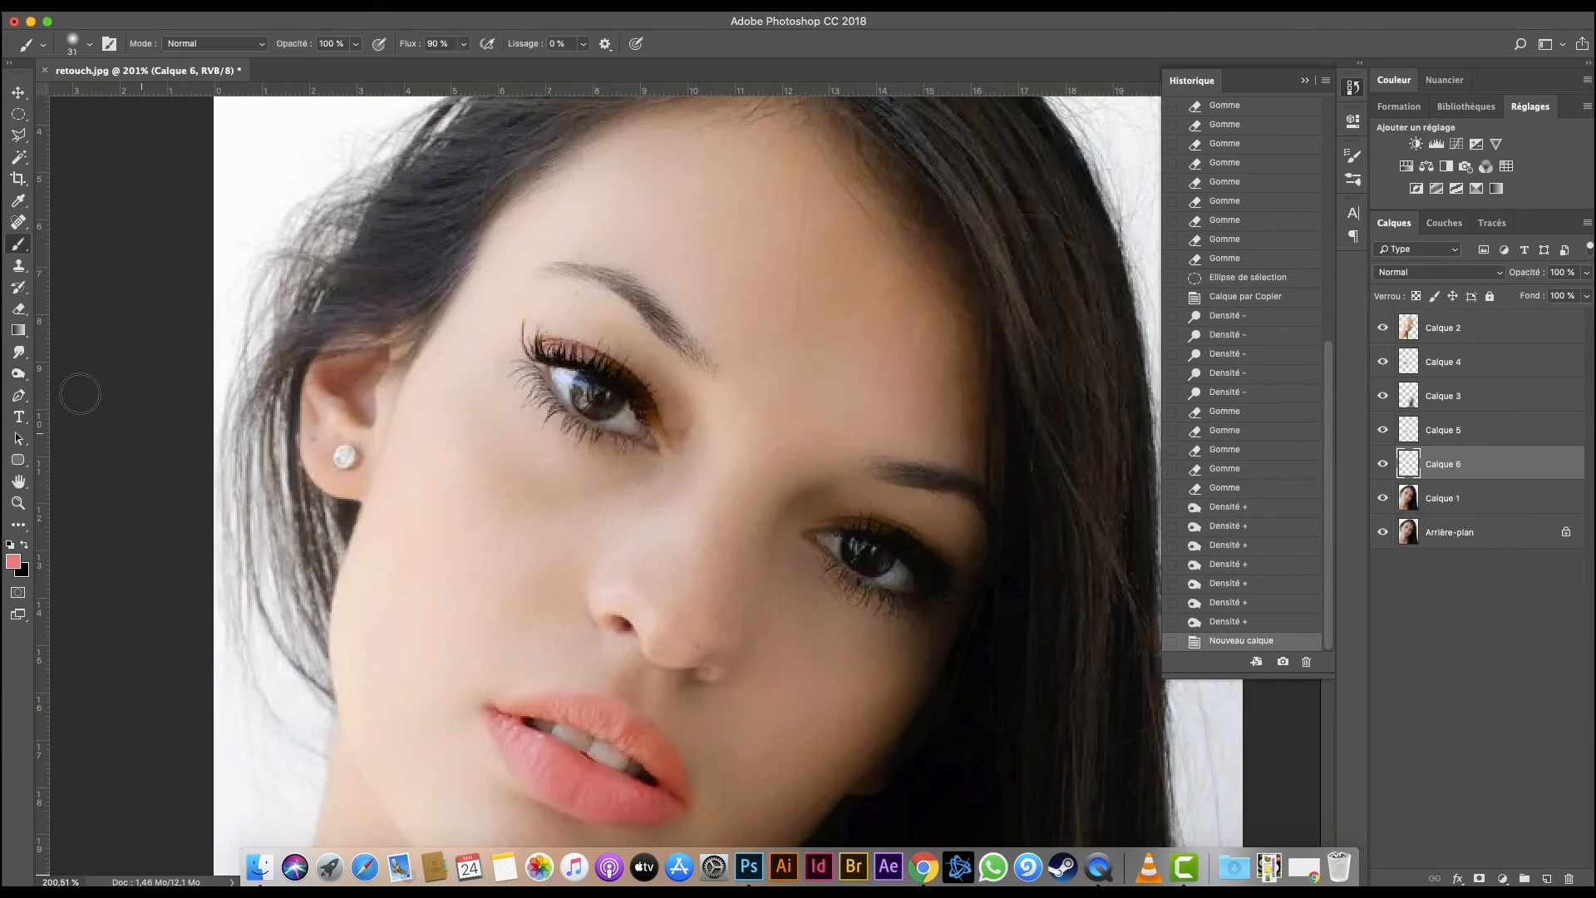
click(14, 564)
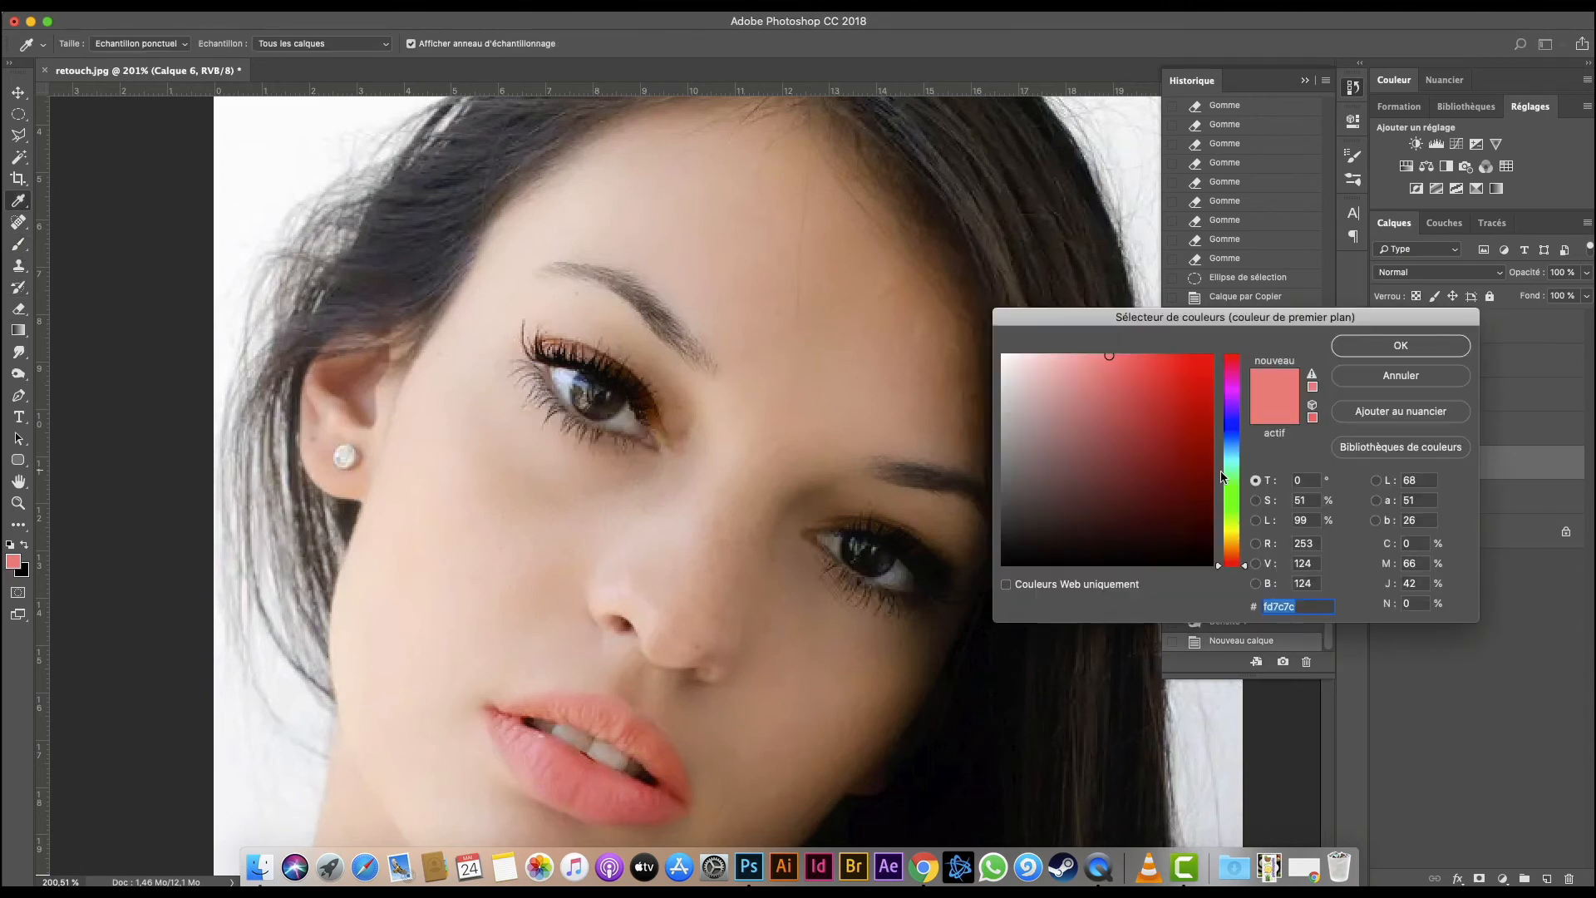
drag(1223, 476, 1236, 434)
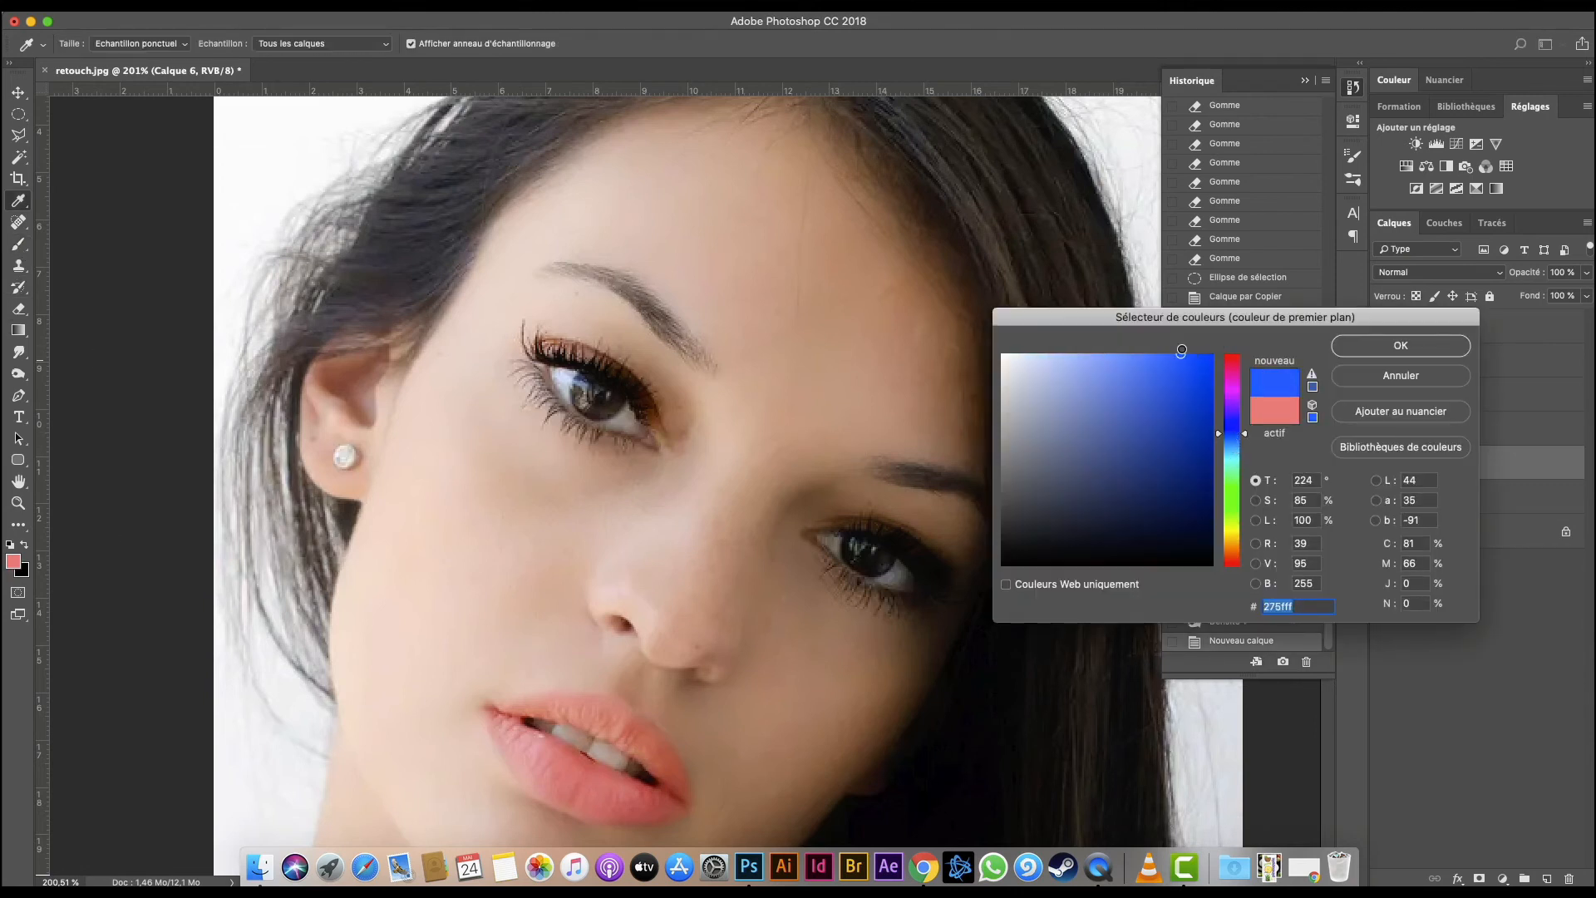
click(1401, 346)
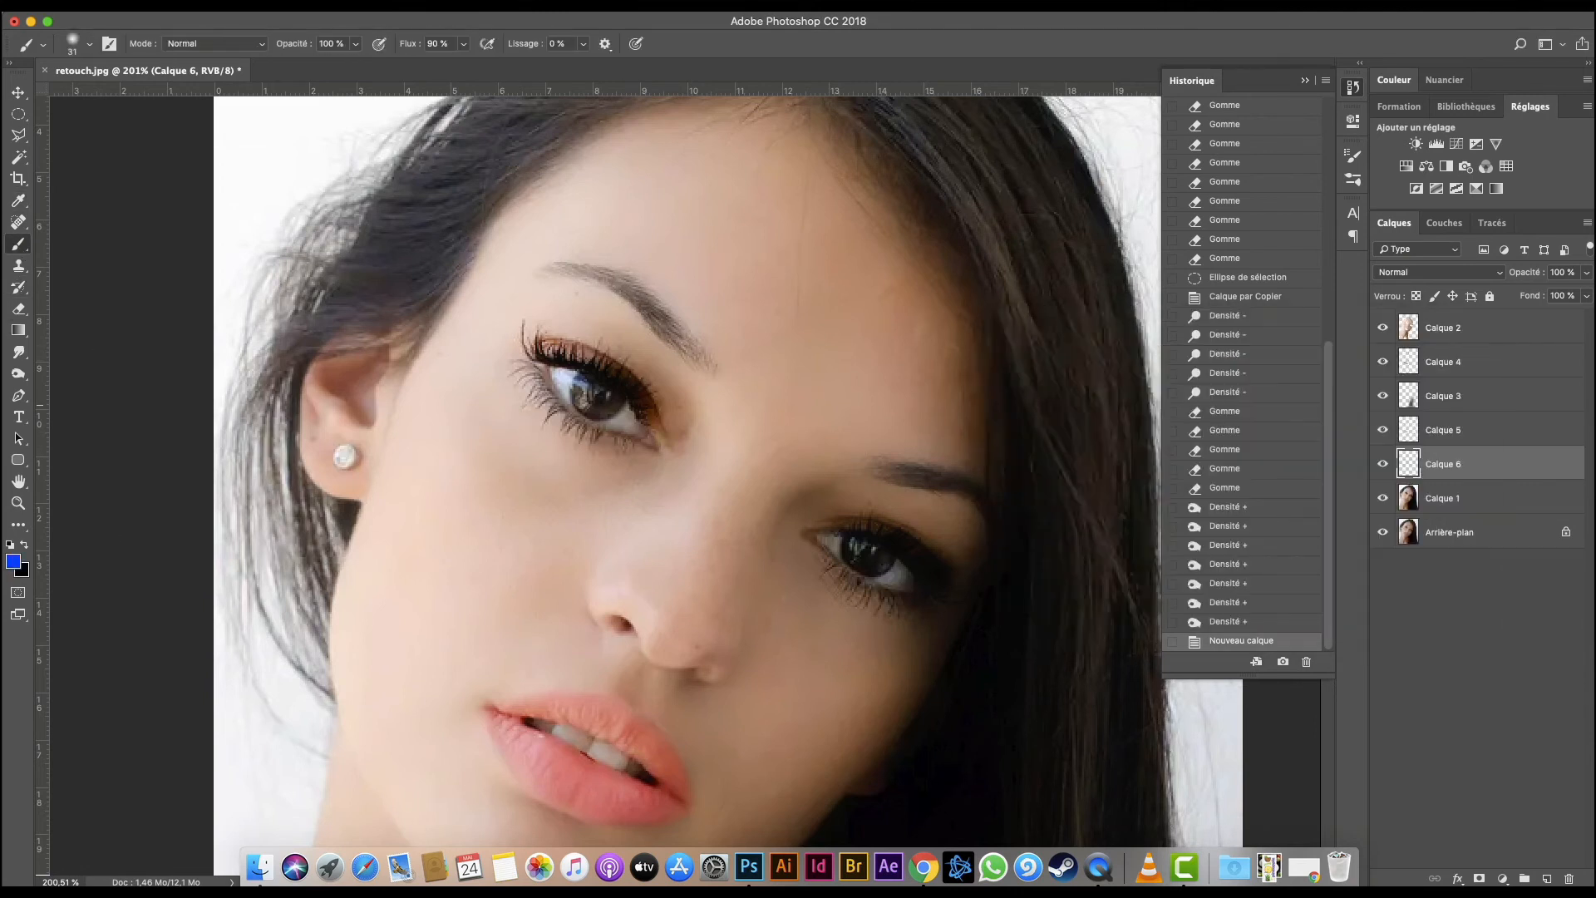
Paint blue eyeshadow over the upper eyelid of the eye nearest the dark hair on Calque 6, using a soft 19 px brush for the finer strokes.
mouse_move(865, 520)
mouse_down()
mouse_move(961, 545)
mouse_move(961, 563)
mouse_move(961, 531)
mouse_move(869, 517)
mouse_move(974, 472)
mouse_move(839, 520)
mouse_up()
right_click(864, 519)
text(19)
key(Return)
drag(844, 518, 819, 521)
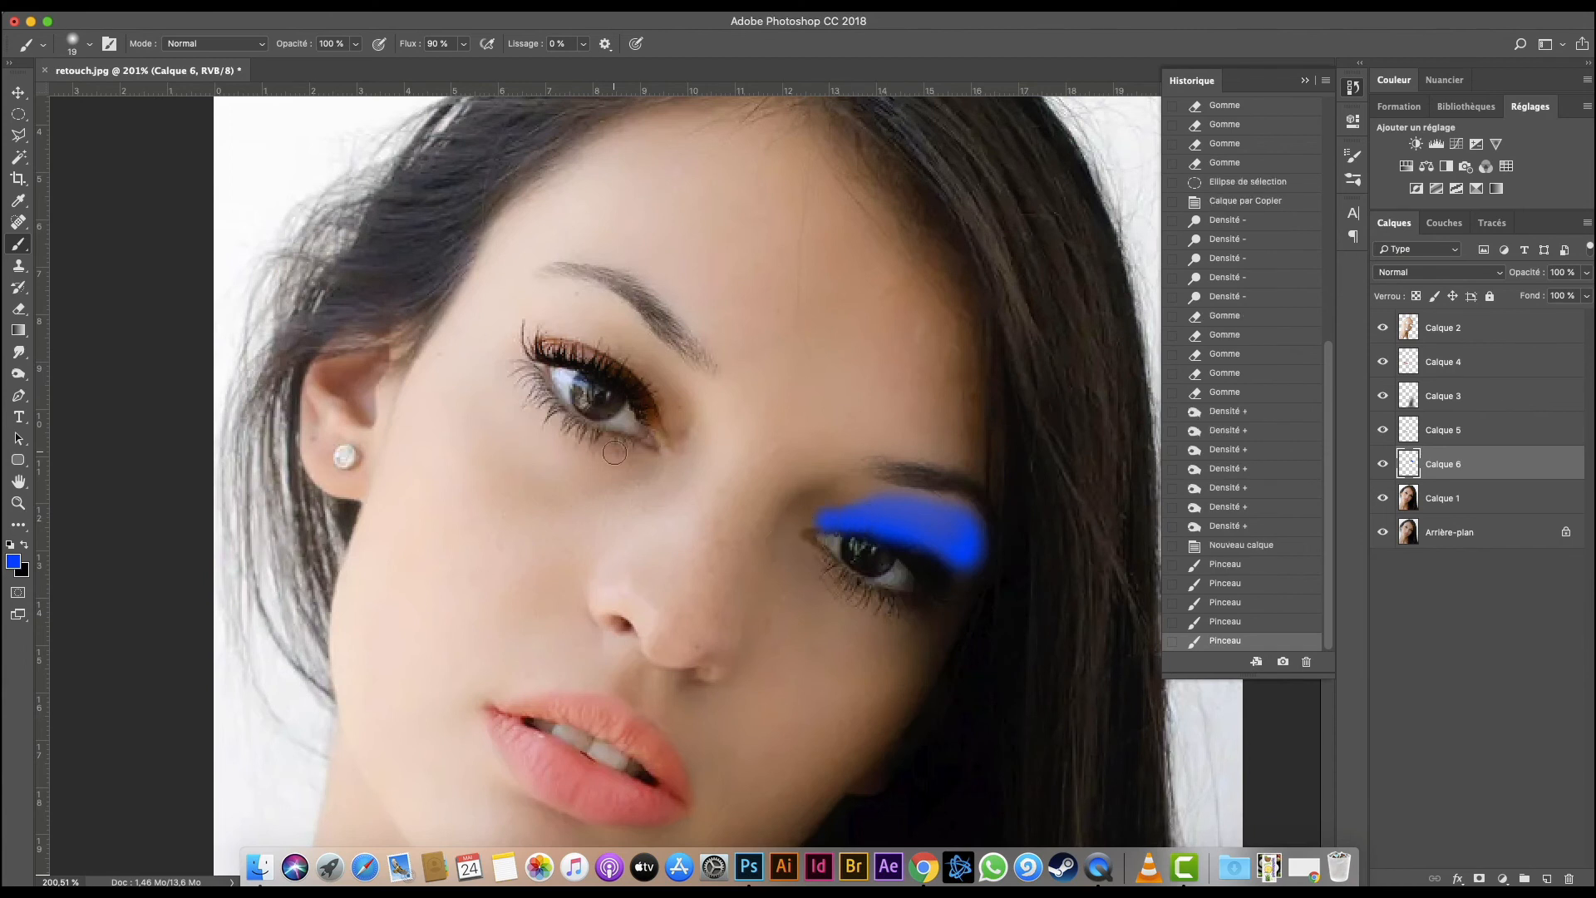
Extend the blue eyeshadow to that eye's inner corner with a soft 9 px brush.
right_click(813, 519)
text(9)
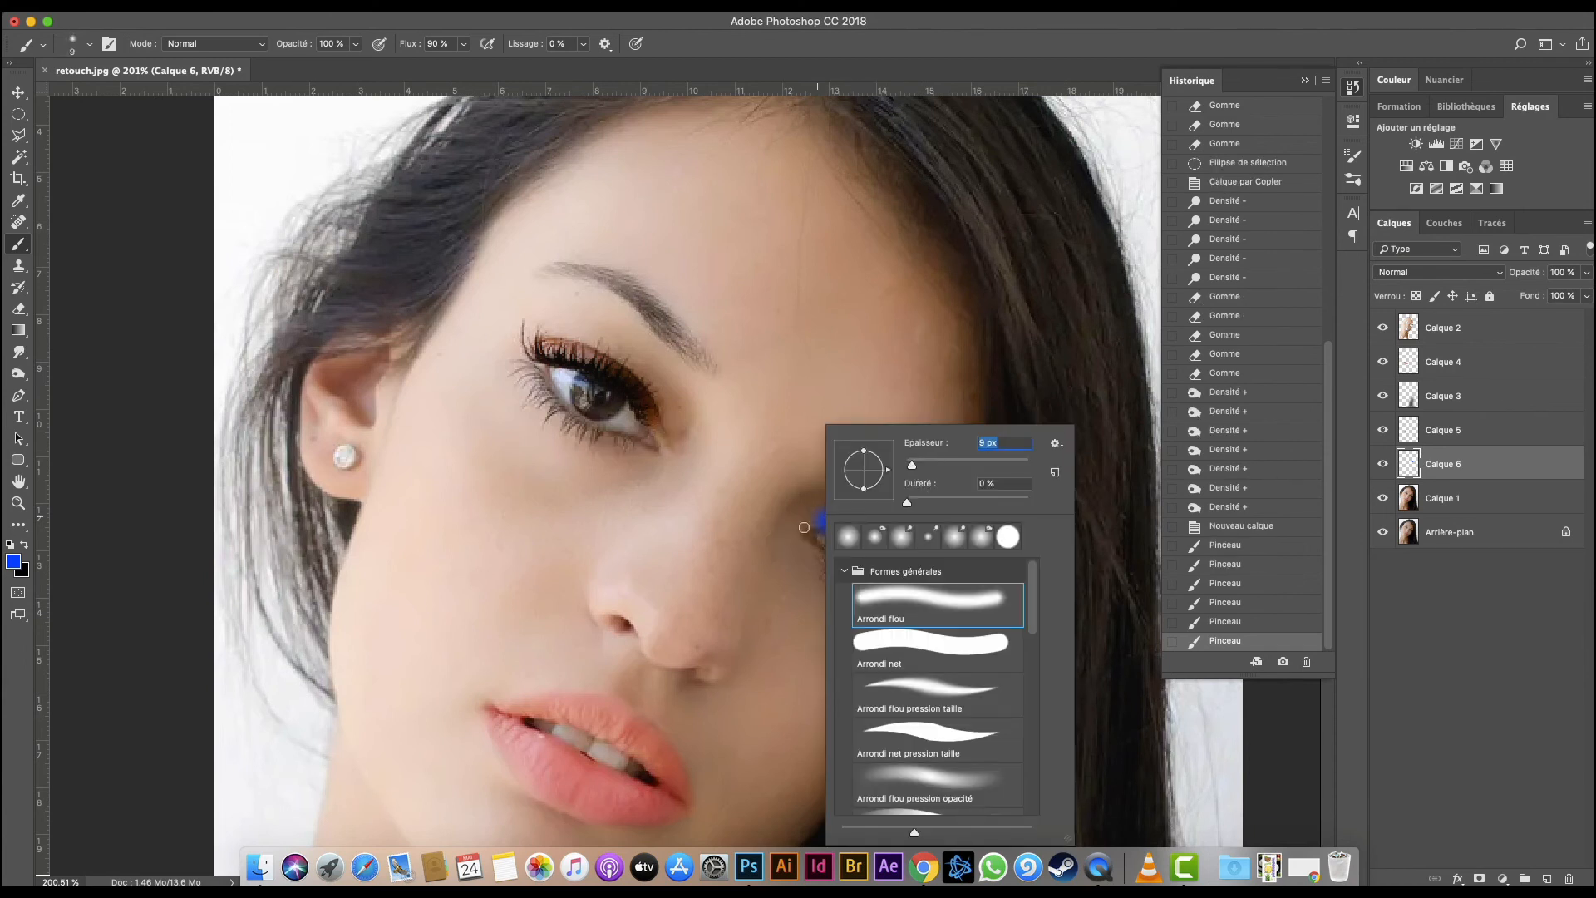
key(Return)
click(810, 522)
click(806, 523)
click(802, 525)
click(813, 521)
click(820, 519)
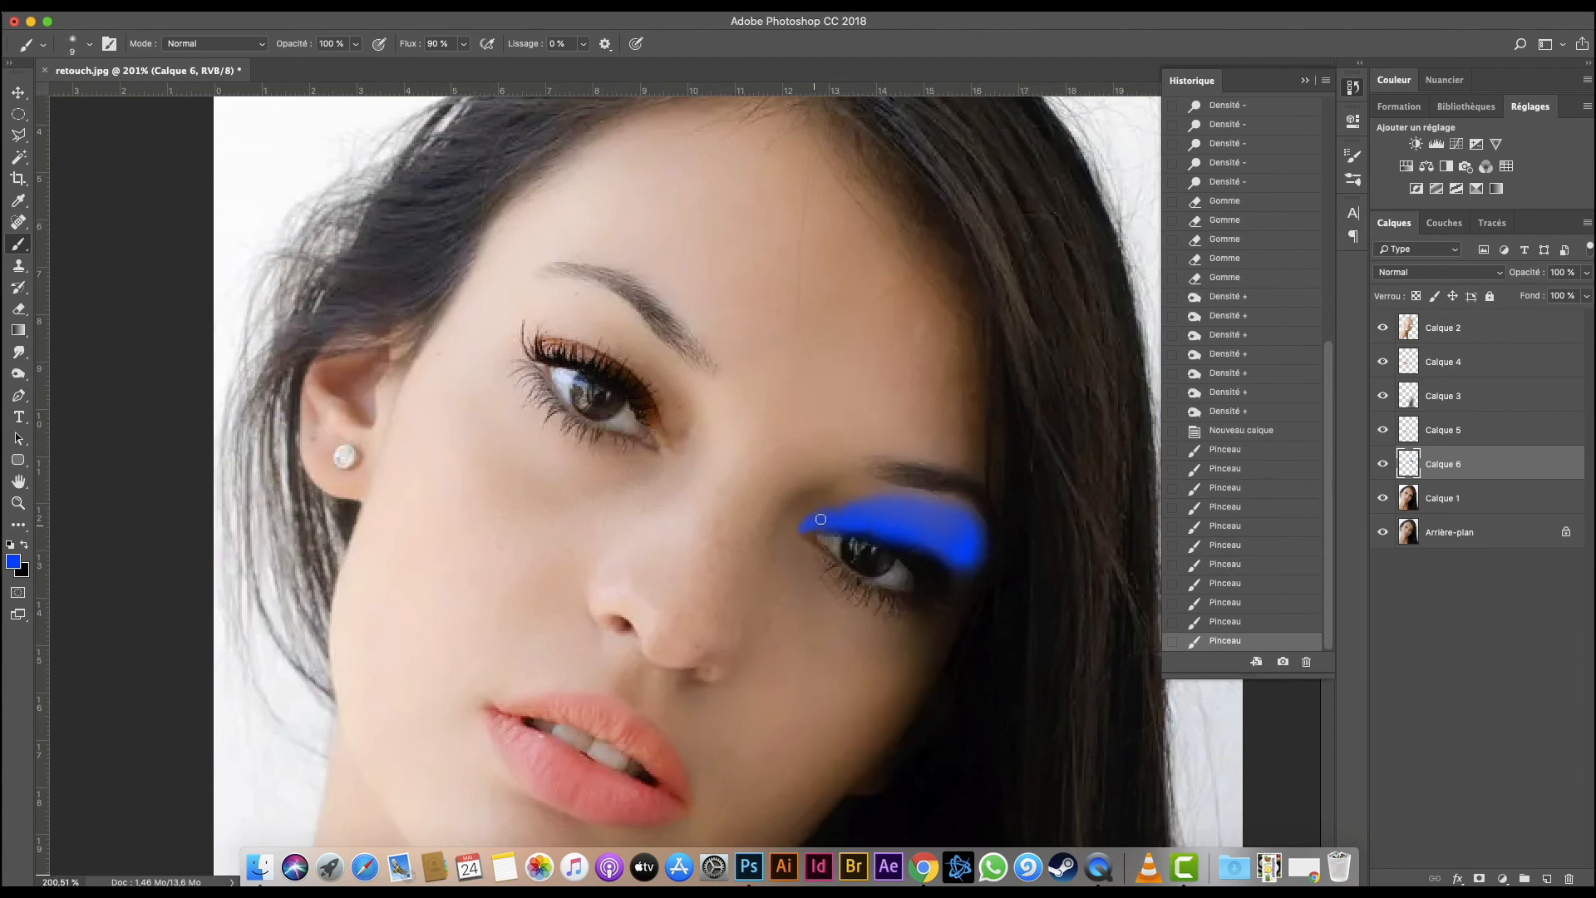
Paint blue eyeshadow over the other eye's upper lid with a soft 23 px brush, refining its inner corner at 13 px.
right_click(649, 425)
text(49)
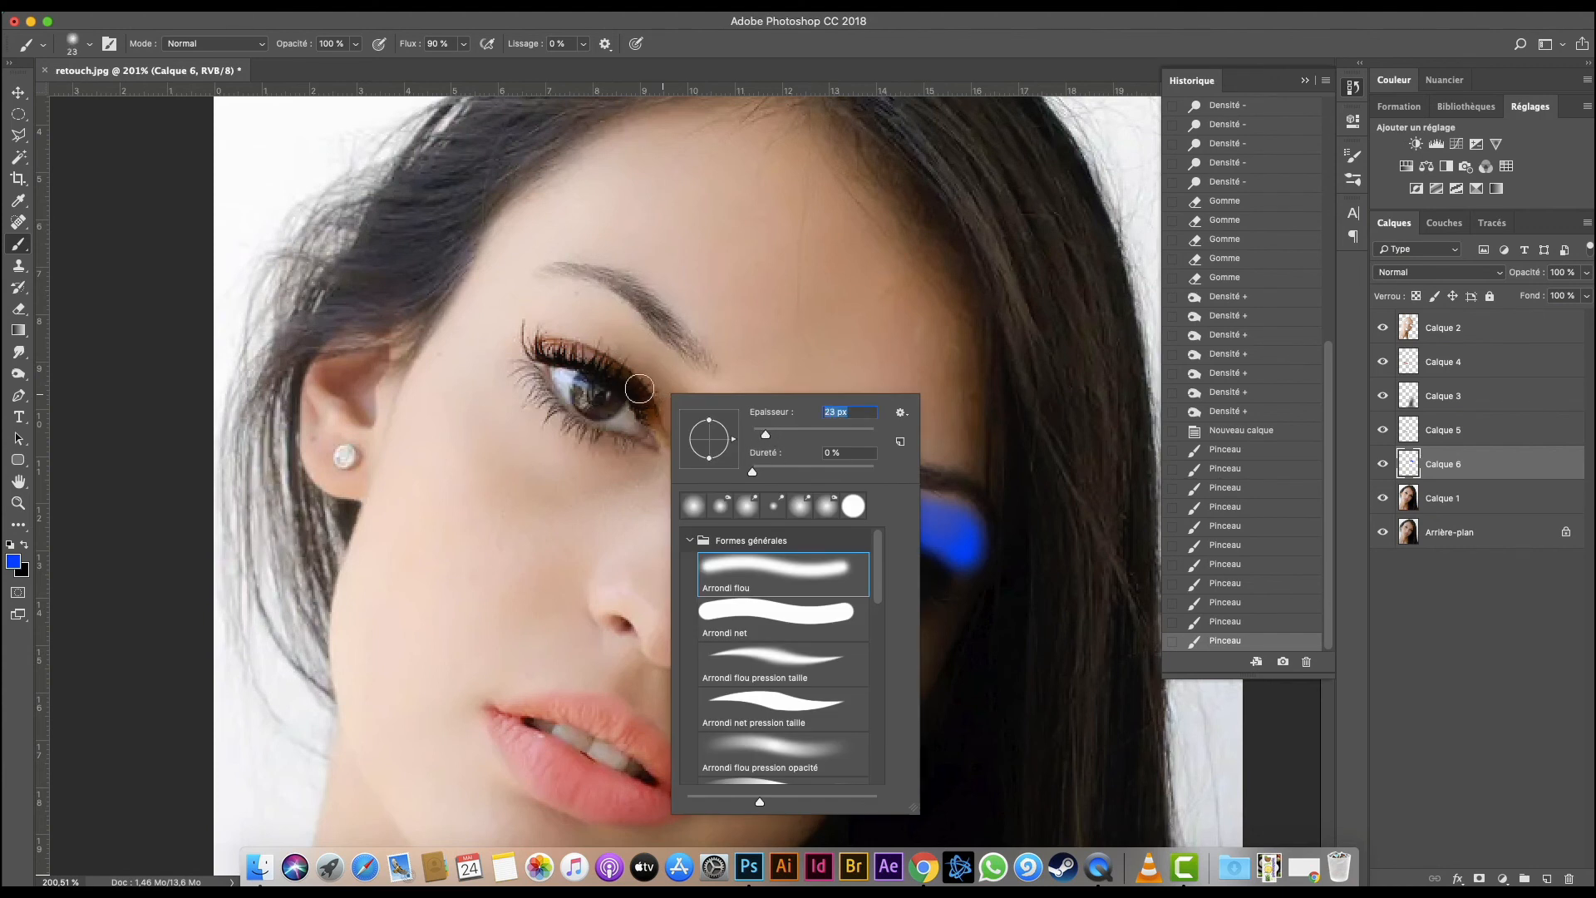
key(Return)
mouse_move(640, 388)
mouse_down()
mouse_move(542, 312)
mouse_move(528, 322)
mouse_move(539, 341)
mouse_move(594, 326)
mouse_move(548, 319)
mouse_up()
mouse_move(574, 326)
mouse_down()
mouse_move(533, 318)
mouse_move(620, 352)
mouse_move(533, 311)
mouse_up()
right_click(644, 385)
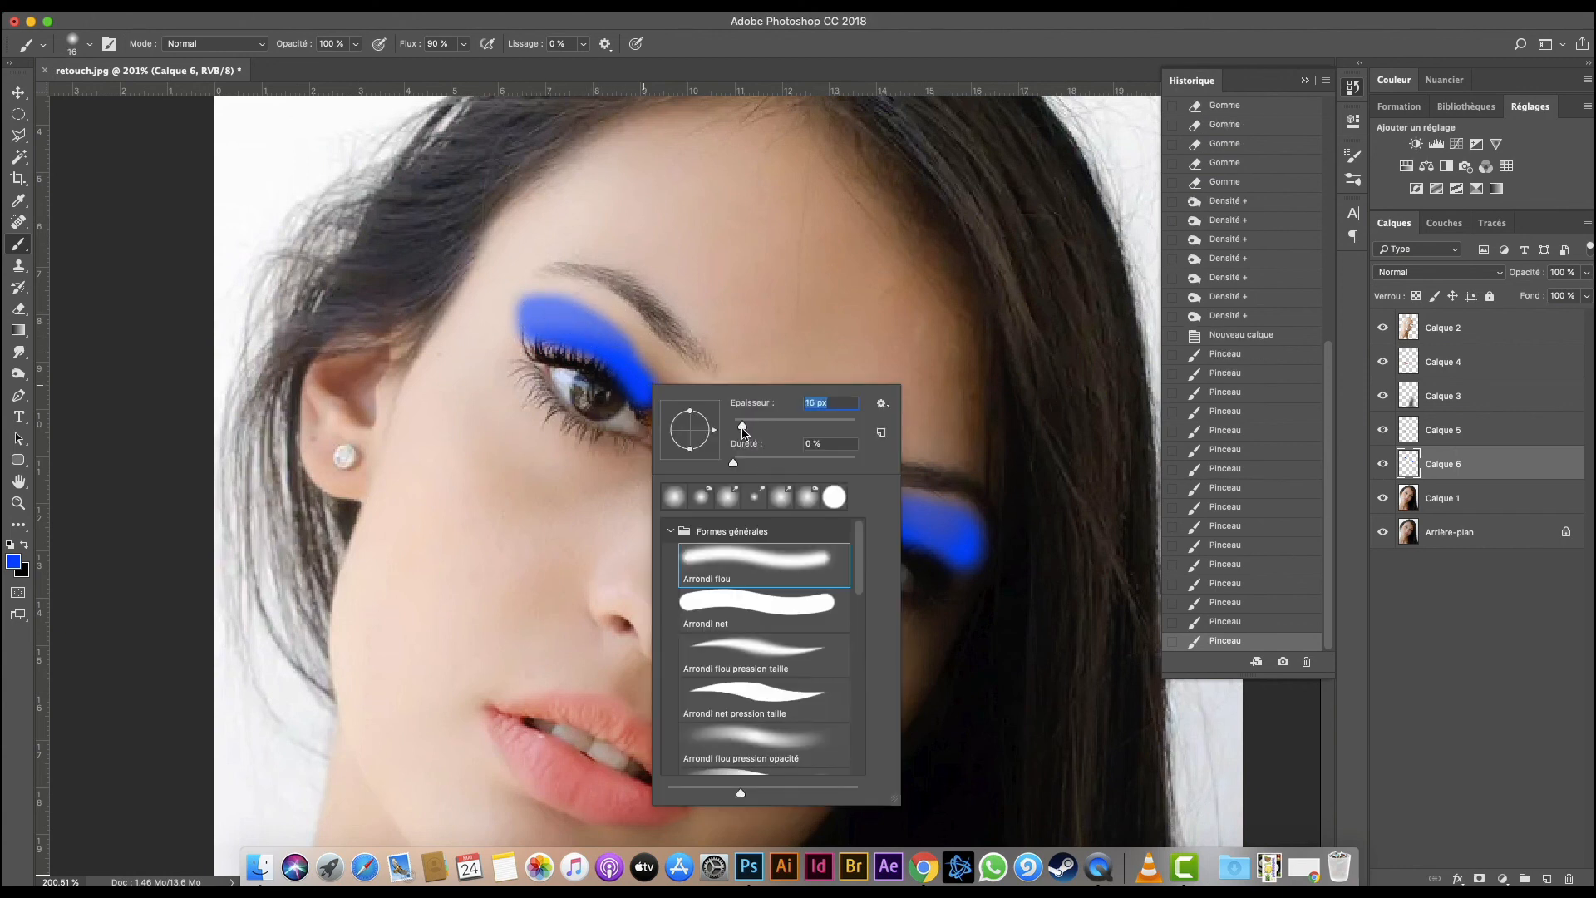
key(Return)
mouse_move(645, 391)
mouse_down()
mouse_move(656, 428)
mouse_move(654, 406)
mouse_up()
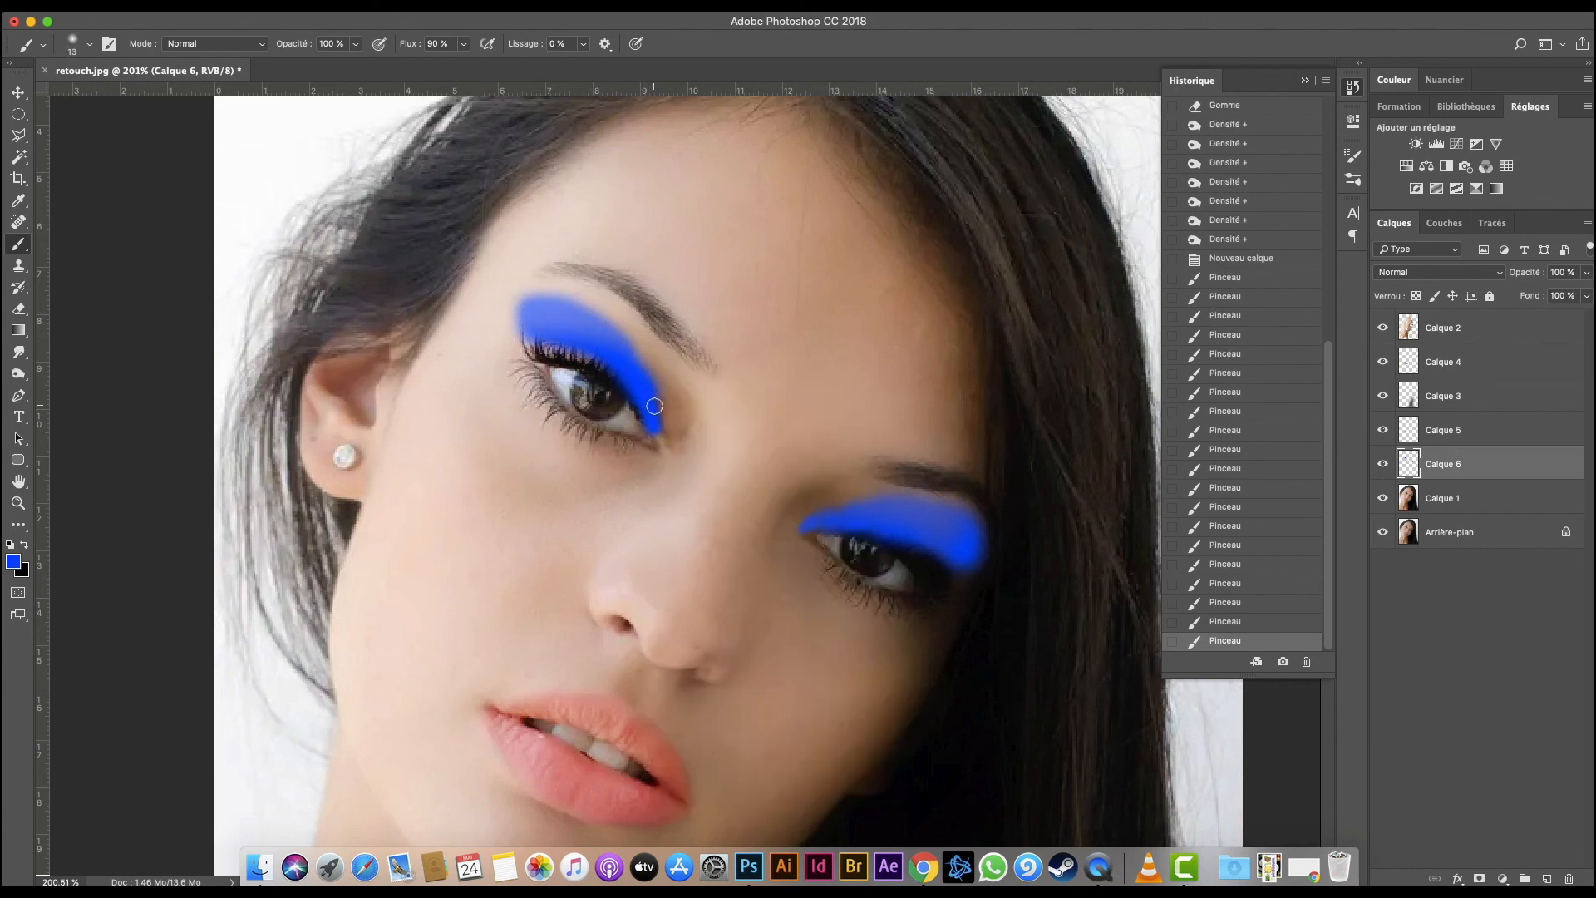
Compare the portrait with and without the blue eyeshadow and set Calque 6 to the Lumière tamisée blending mode.
click(1382, 464)
click(1382, 464)
click(1474, 274)
click(1438, 464)
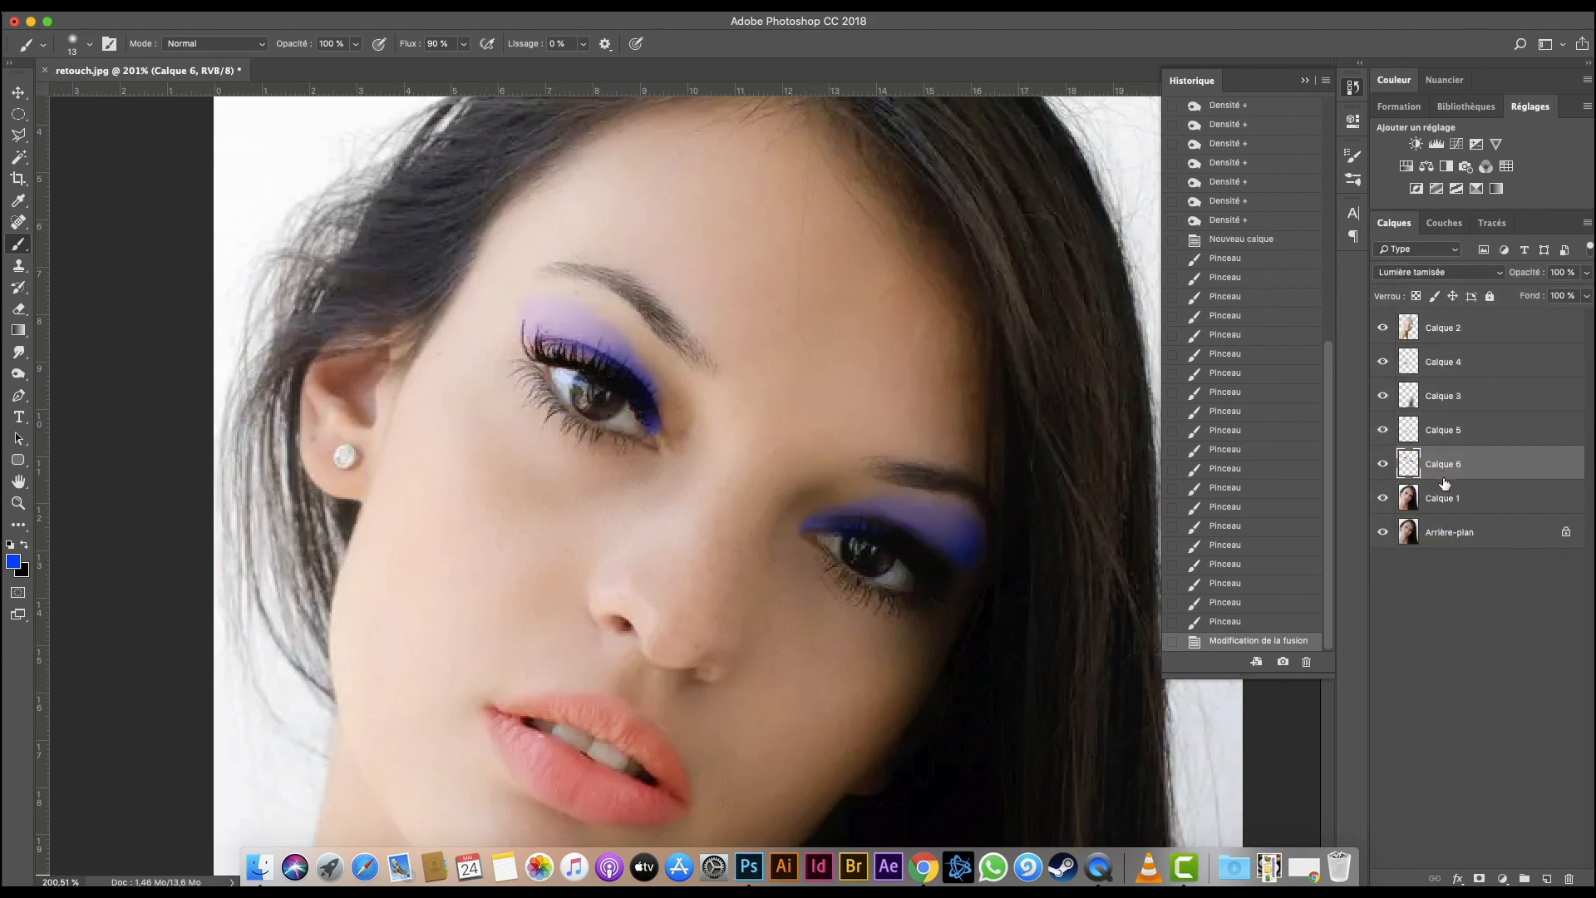
Try the Superposition and Couleur plus foncée blending modes on Calque 6 and return to Lumière tamisée.
click(1434, 272)
click(1430, 204)
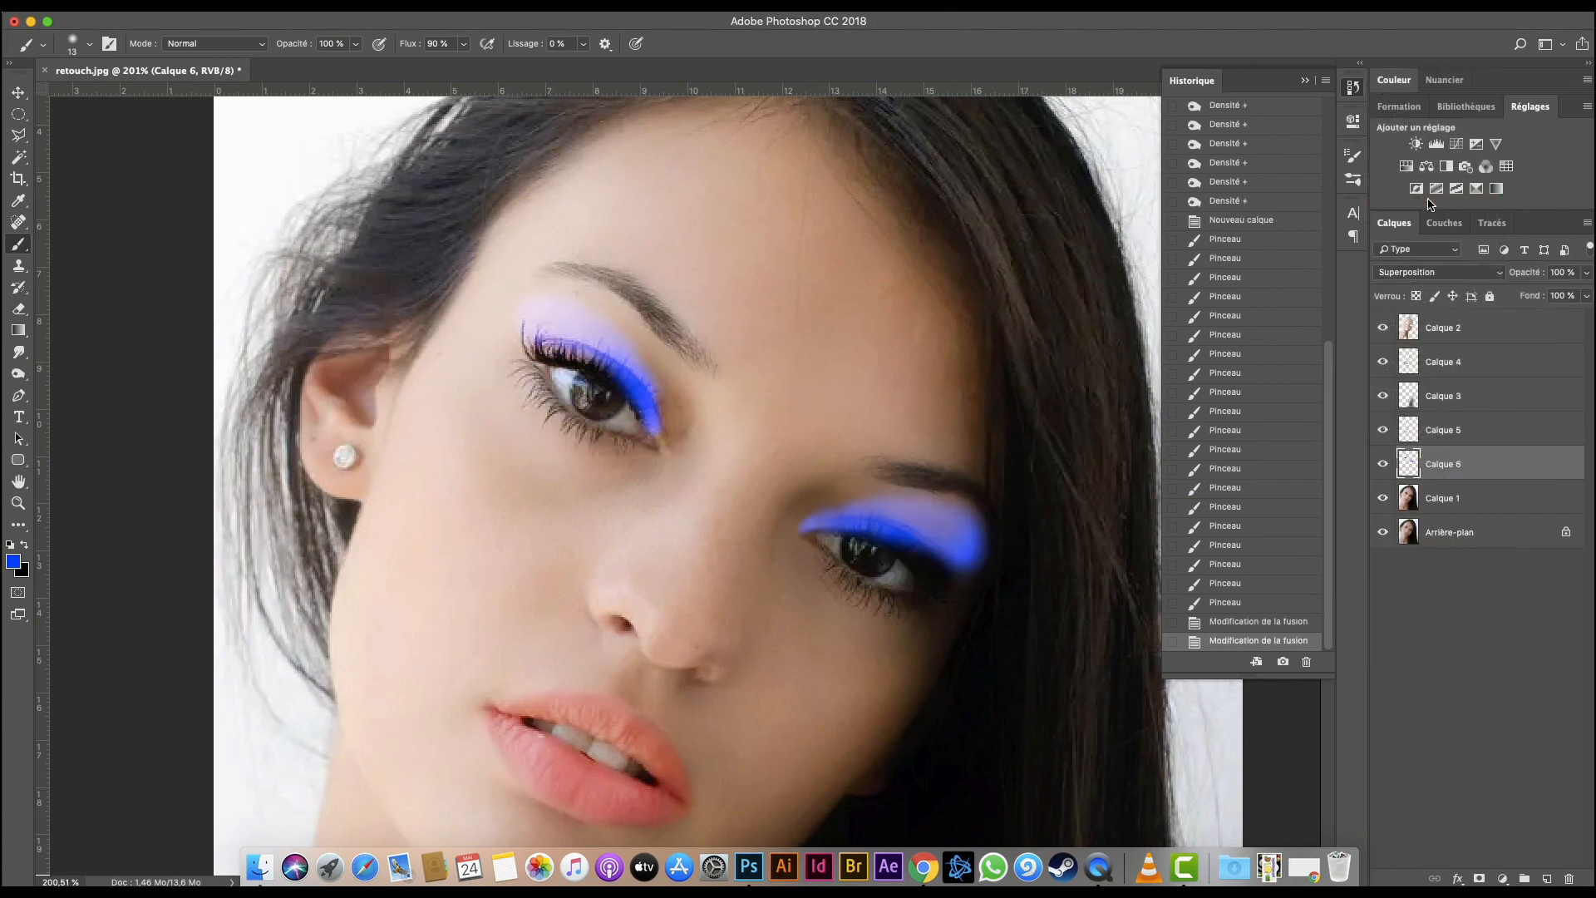
click(1426, 274)
click(1445, 237)
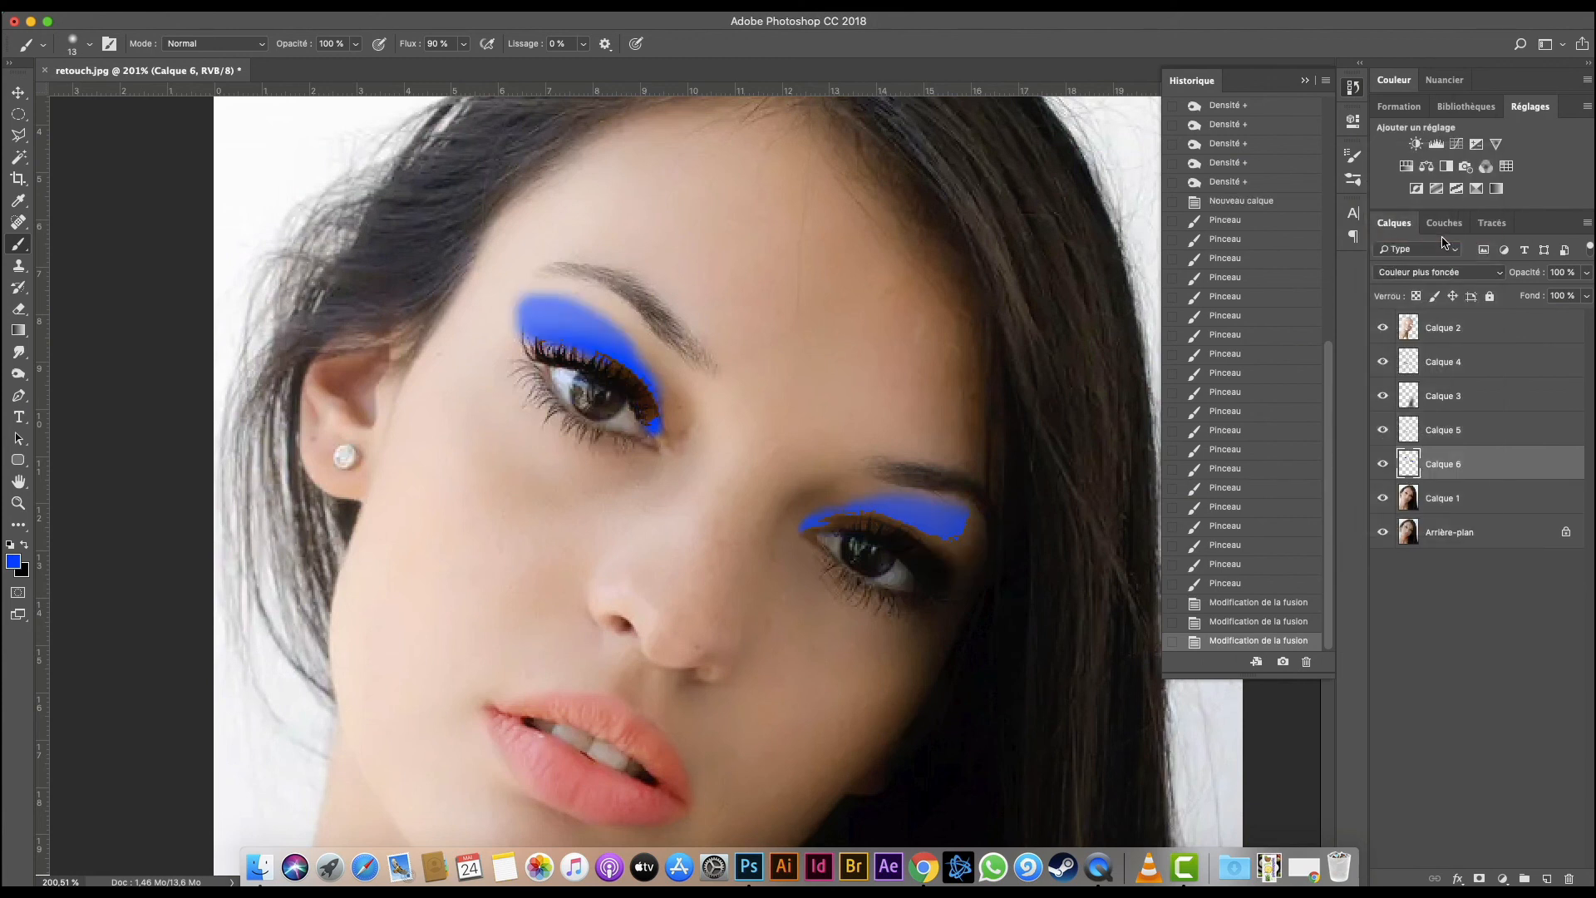
click(1443, 273)
click(1420, 379)
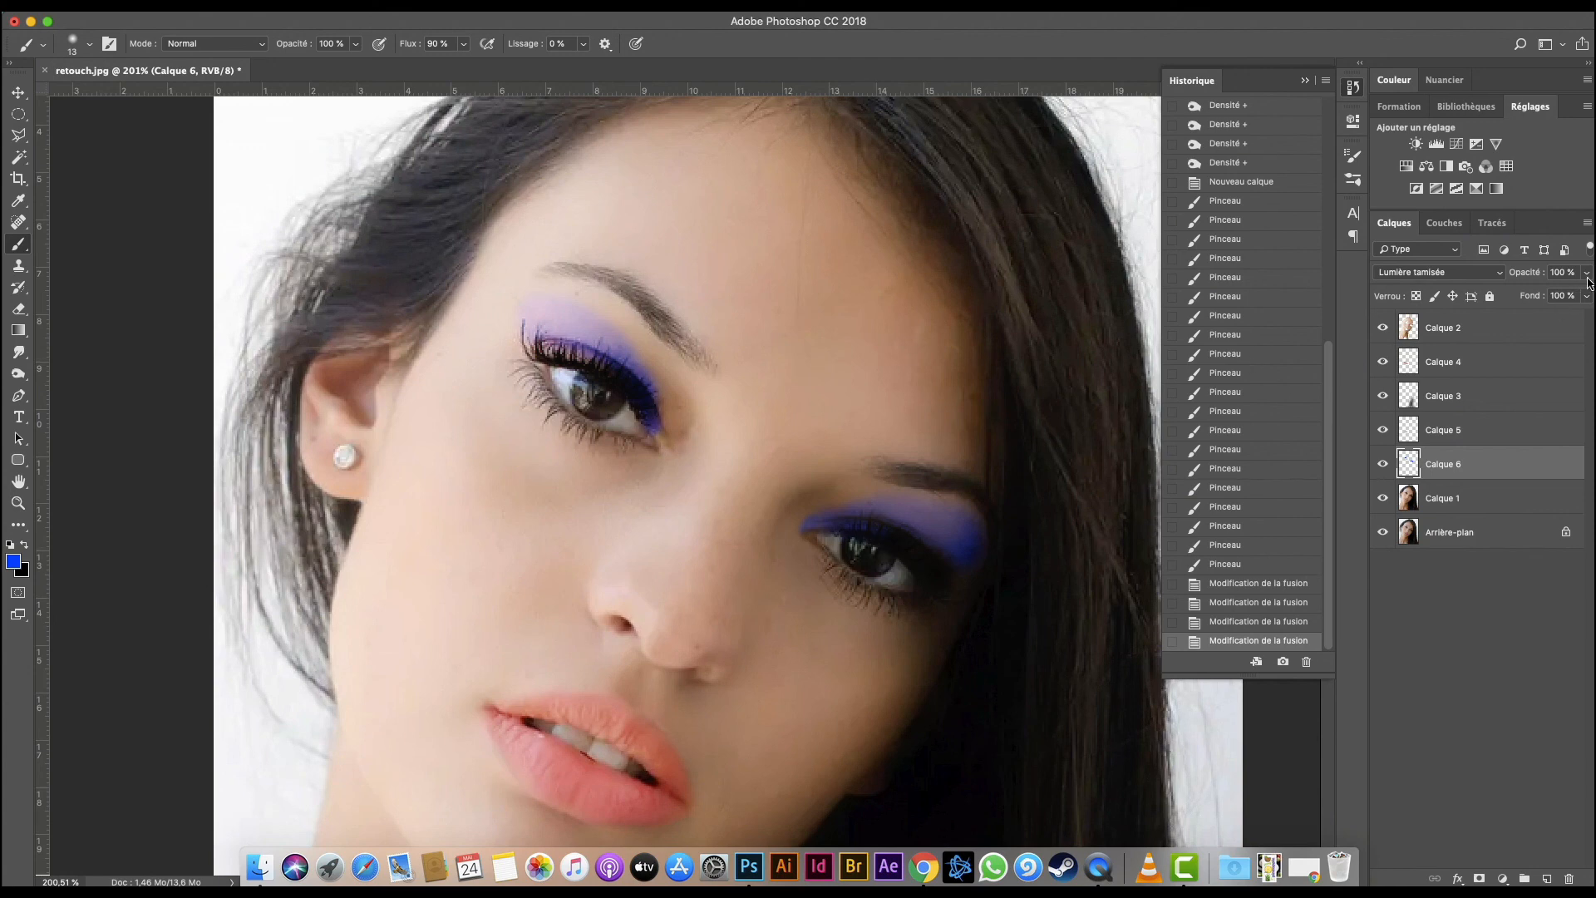
Reduce the opacity of the eyeshadow layer Calque 6 to 47 % and review the whole portrait.
drag(1588, 280, 1542, 295)
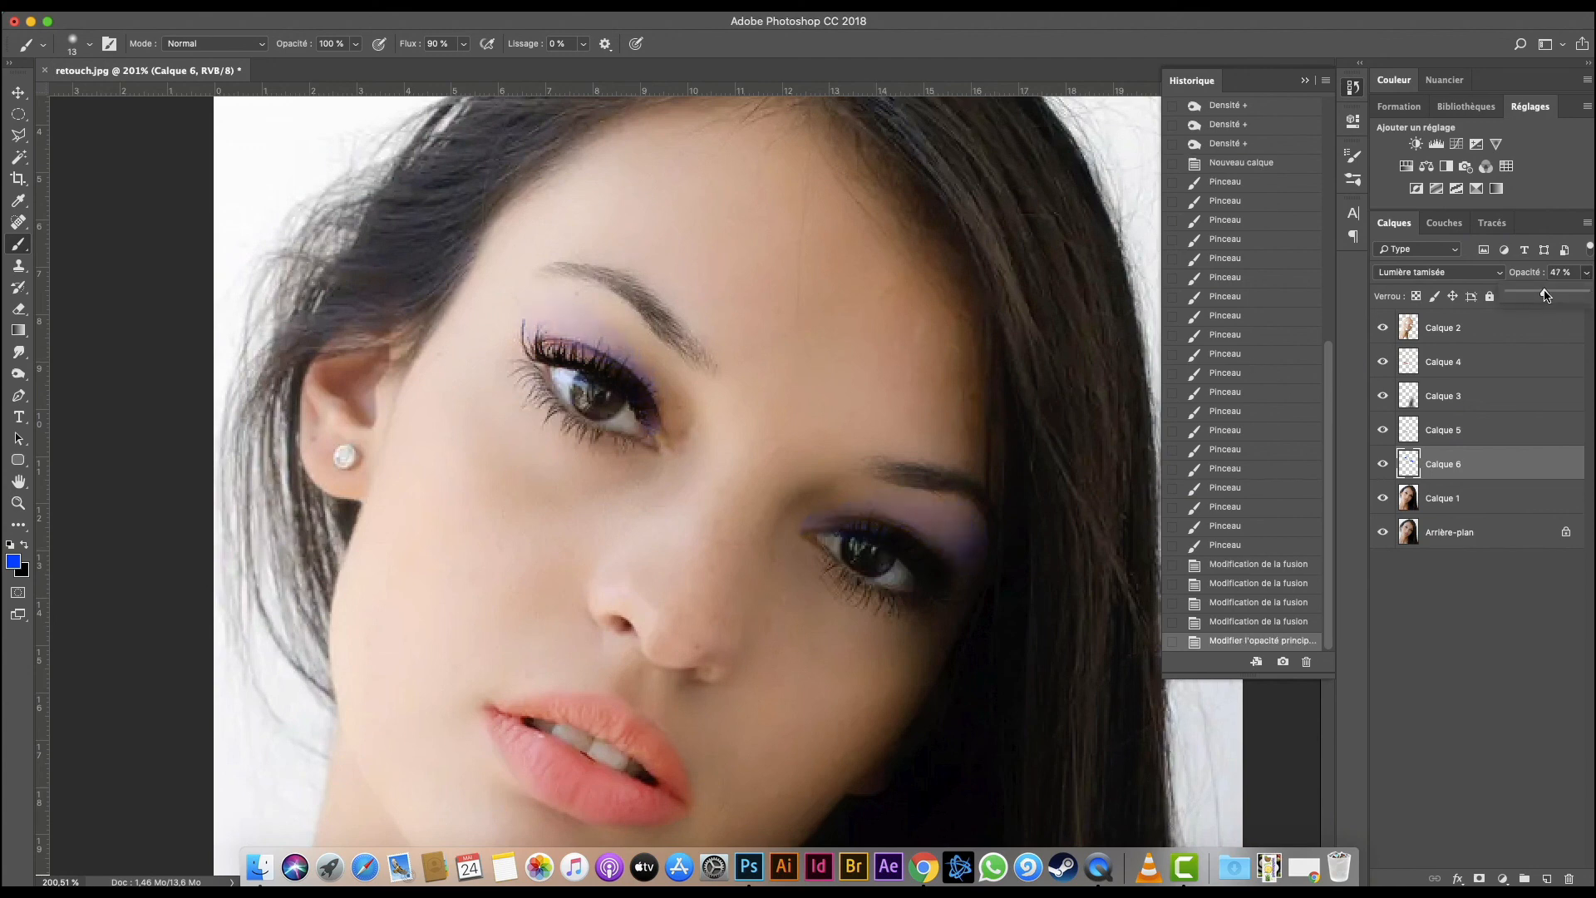
scroll(742, 541, down, 5)
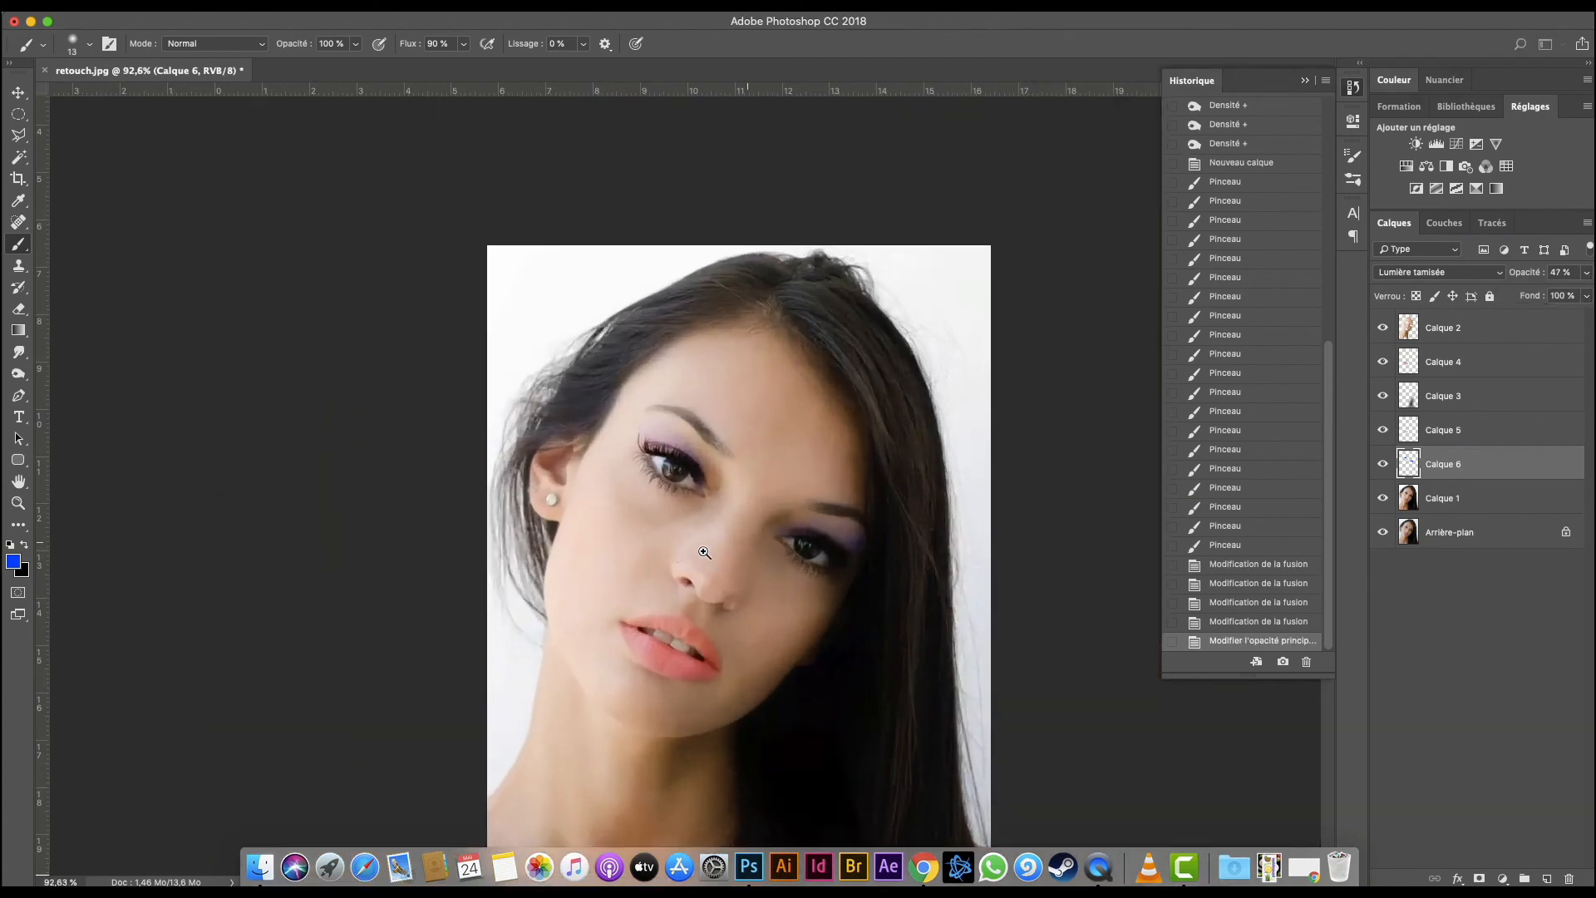
scroll(709, 563, down, 2)
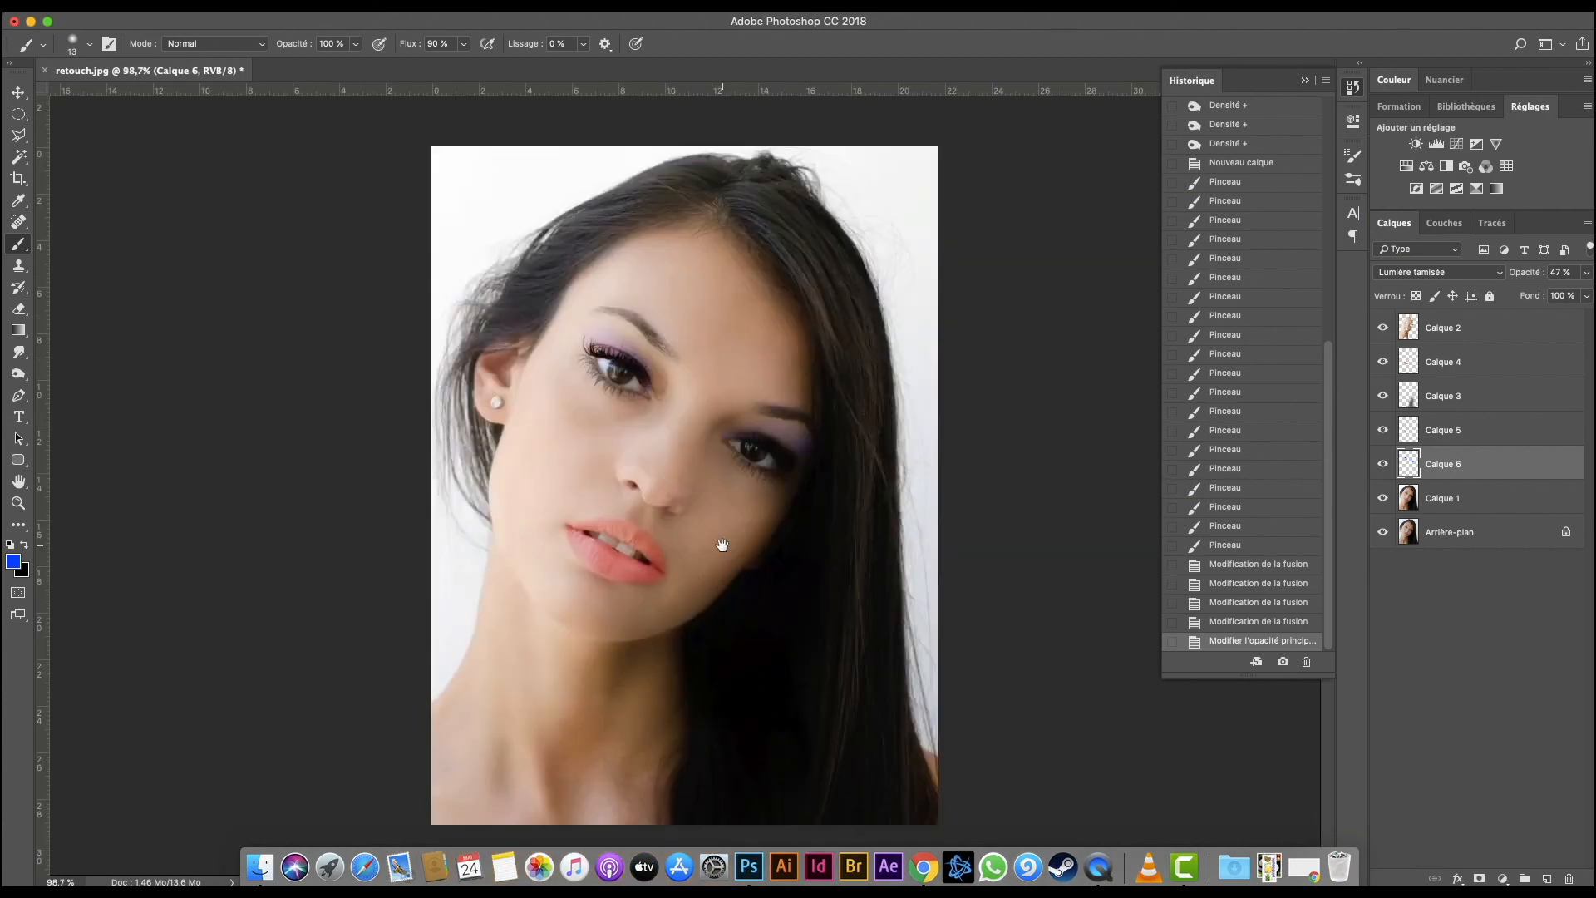